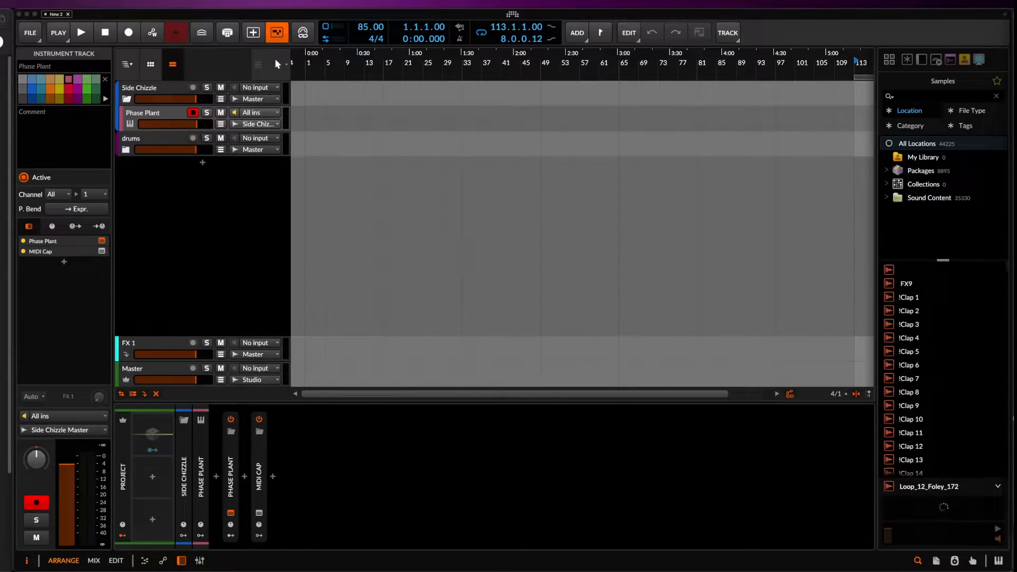
Open the Oscilloscope of the Master track in its own window, and bring up the Phase Plant track's editor
click(159, 113)
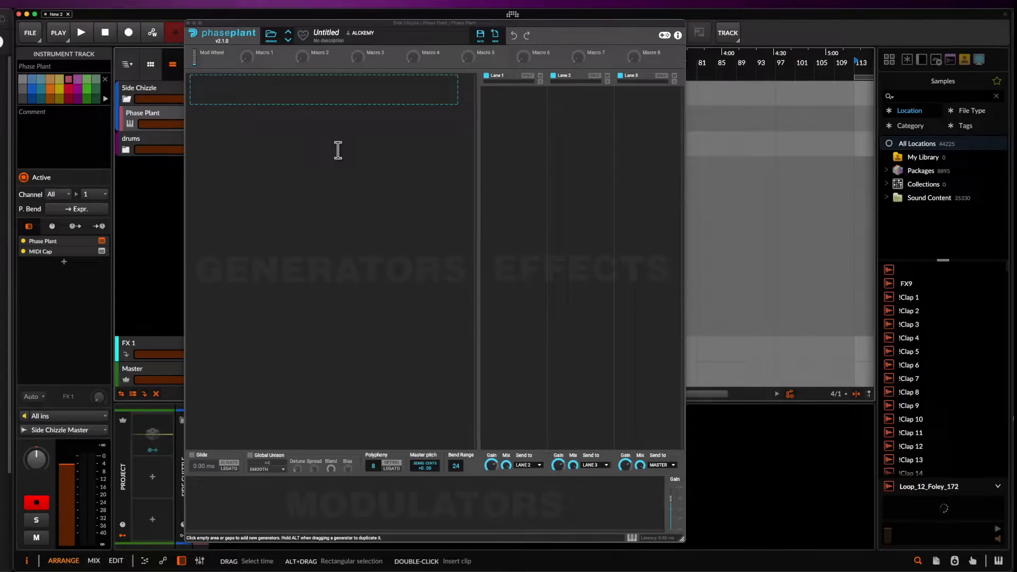
click(132, 374)
click(471, 511)
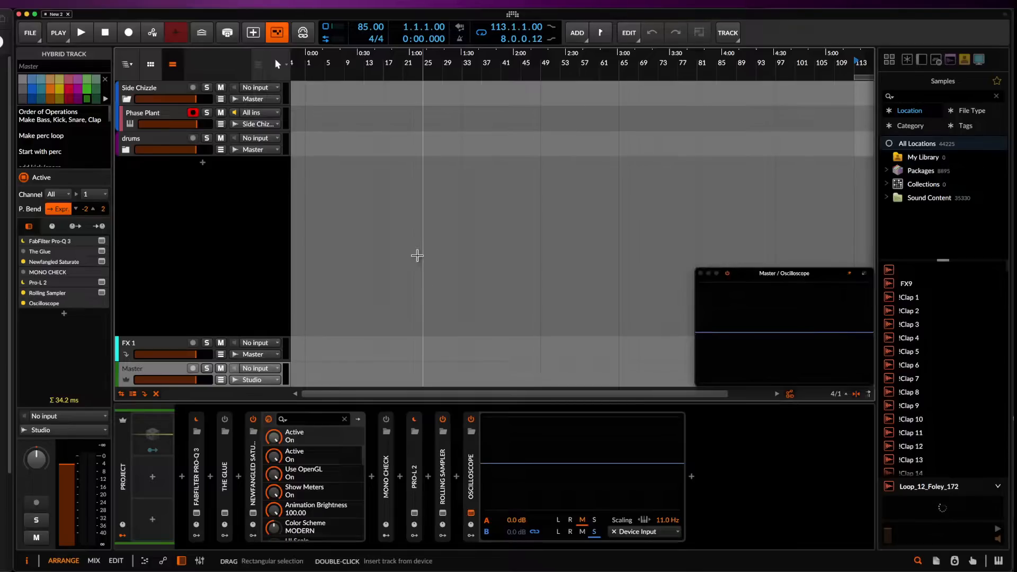
click(144, 105)
click(144, 116)
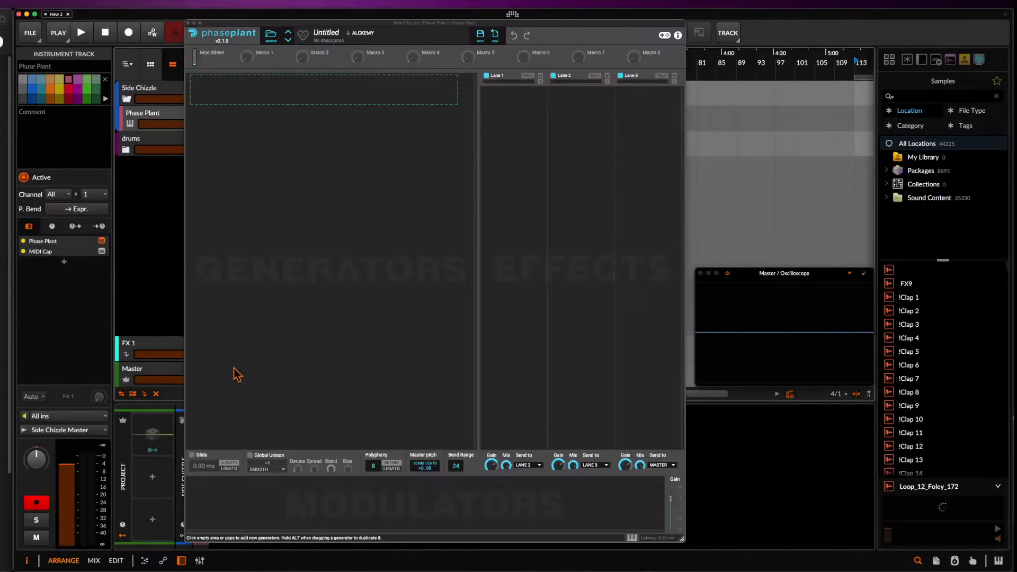
Move the Phase Plant editor aside and add an Analog generator in a new group
drag(318, 23, 192, 12)
click(154, 93)
click(167, 113)
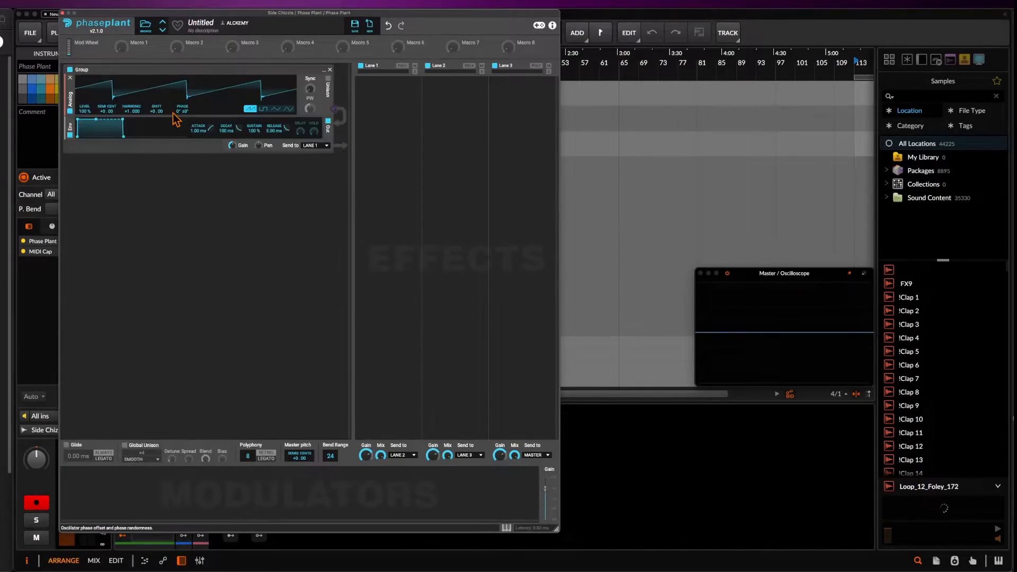
Insert a Distortion between the Analog oscillator and its envelope and lower the distortion's bias
click(231, 122)
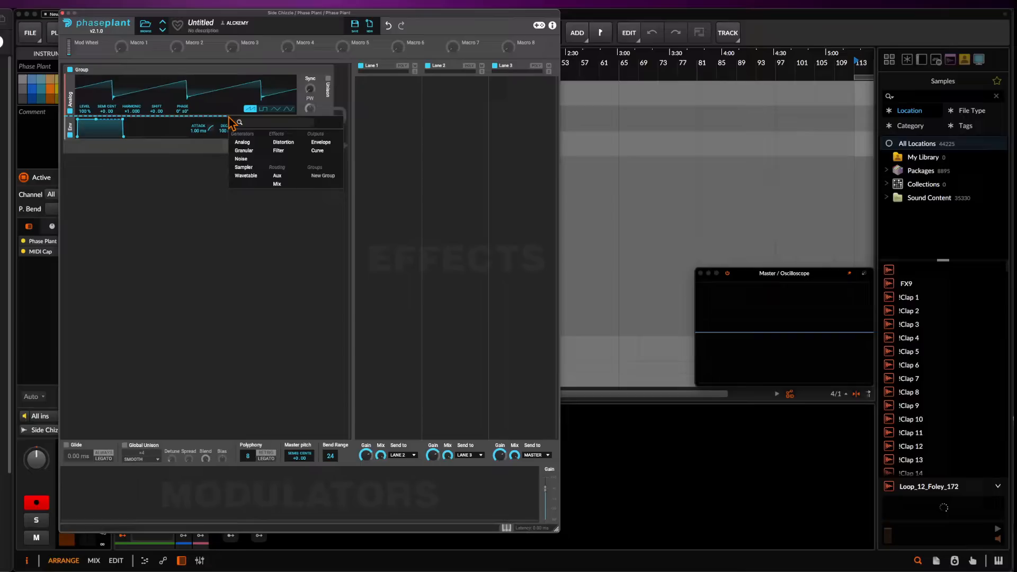
click(275, 141)
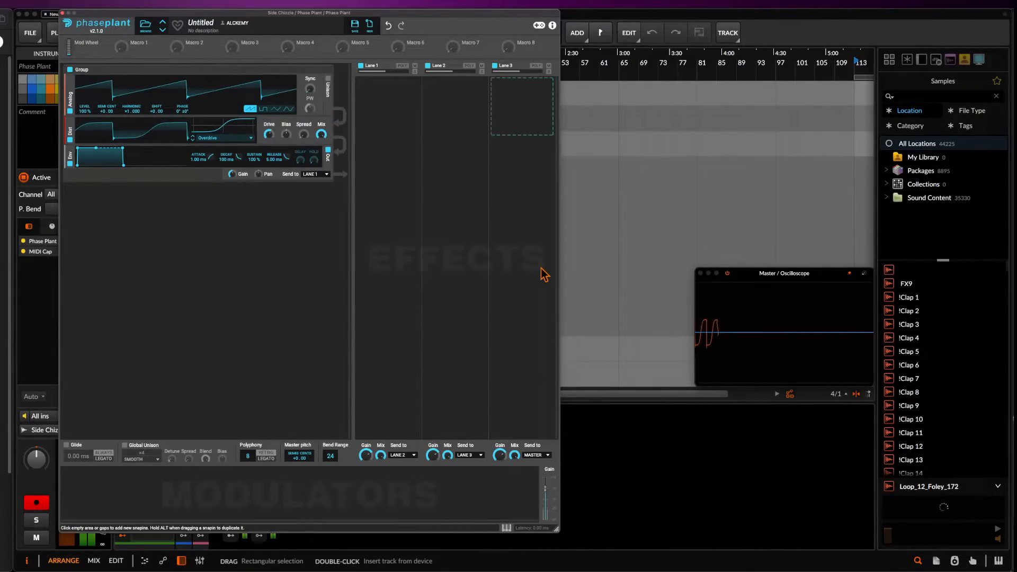
drag(287, 136, 287, 158)
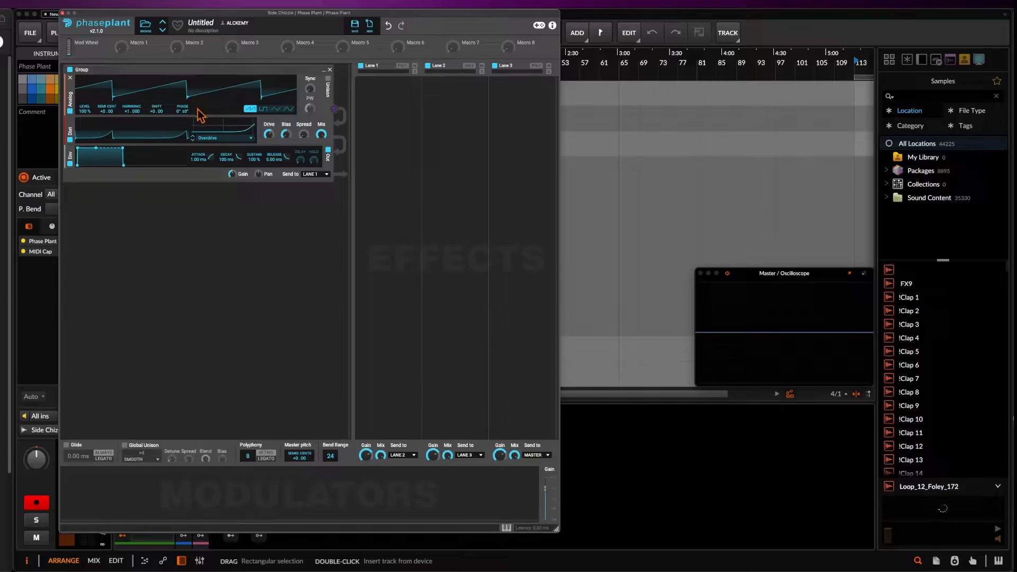
Add a second Analog group with a square wave, and insert a Distortion with raised bias after its oscillator
click(184, 211)
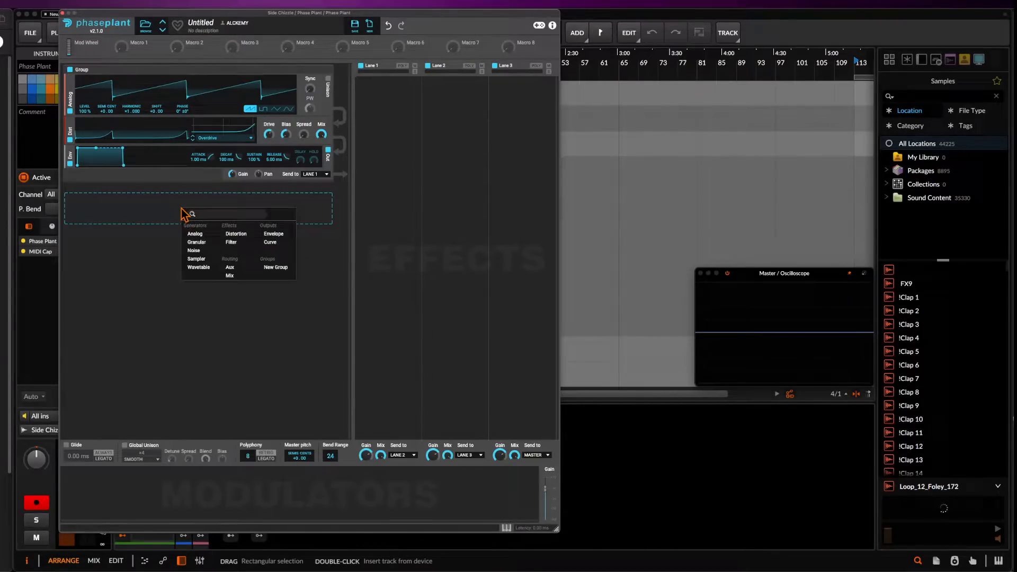
click(204, 234)
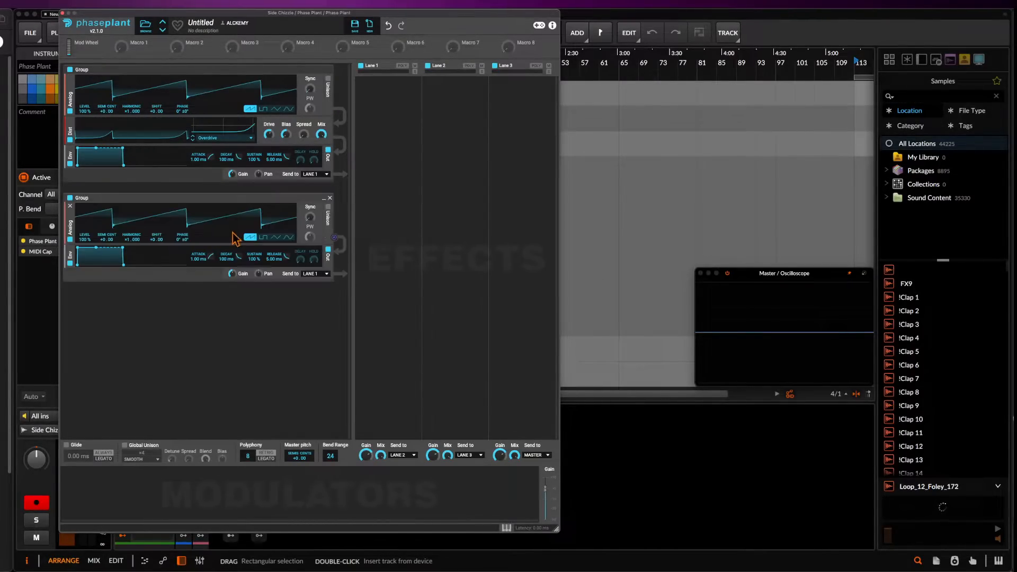
click(255, 250)
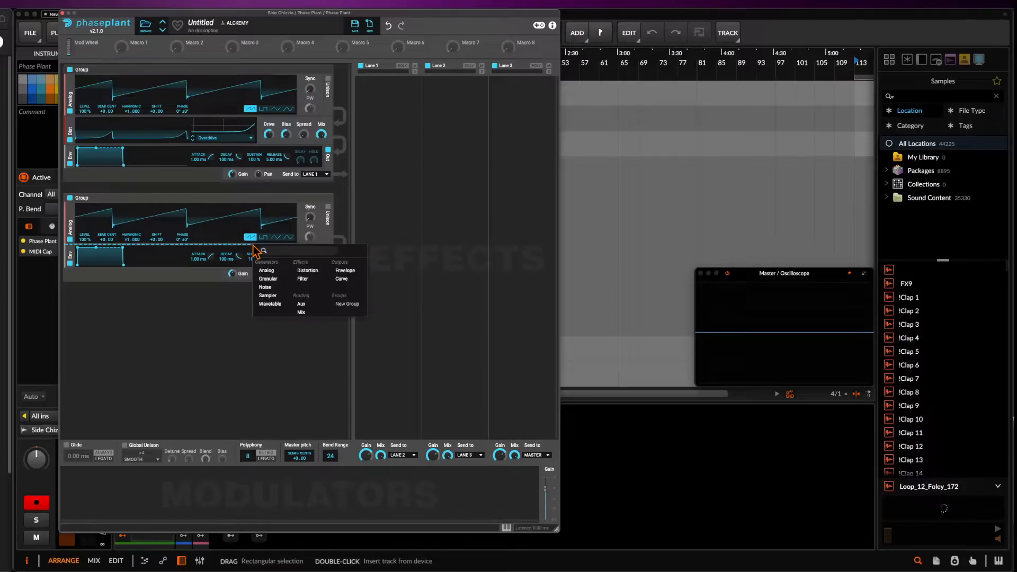
click(294, 271)
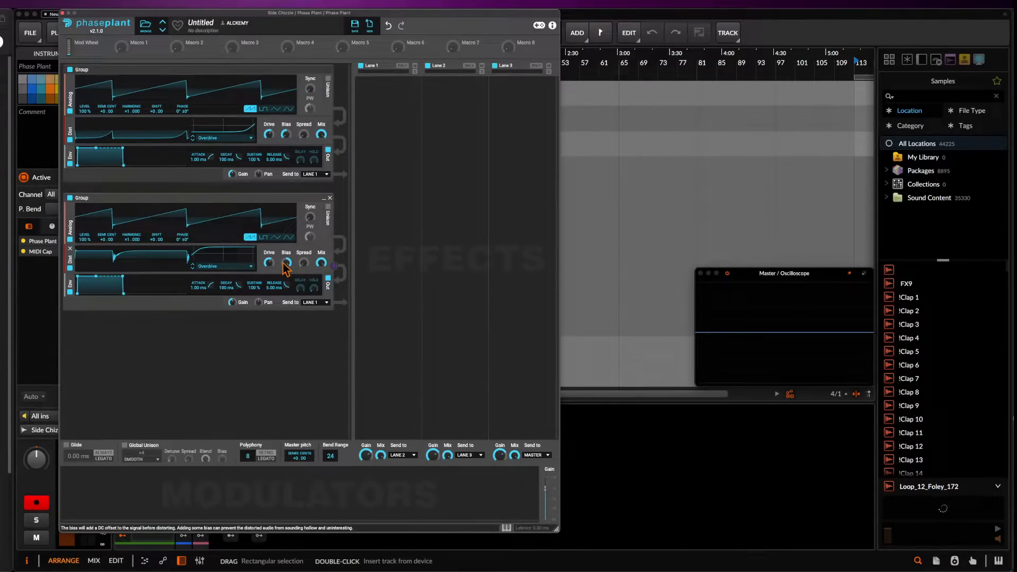
click(263, 237)
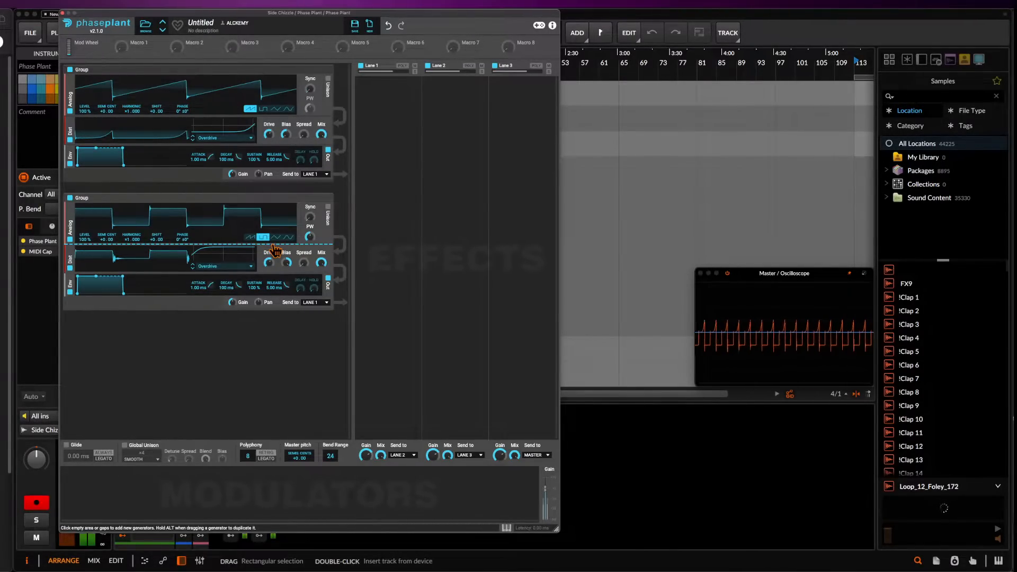
Enlarge the Oscilloscope window and set the device's display scaling on the Master track to 104 Hz
drag(698, 269, 574, 157)
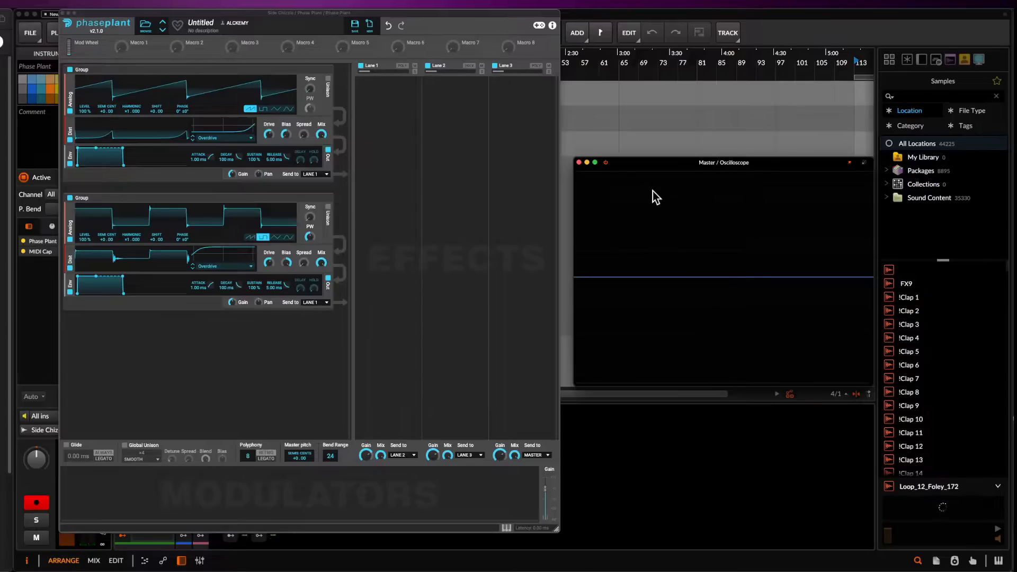
drag(557, 529, 531, 366)
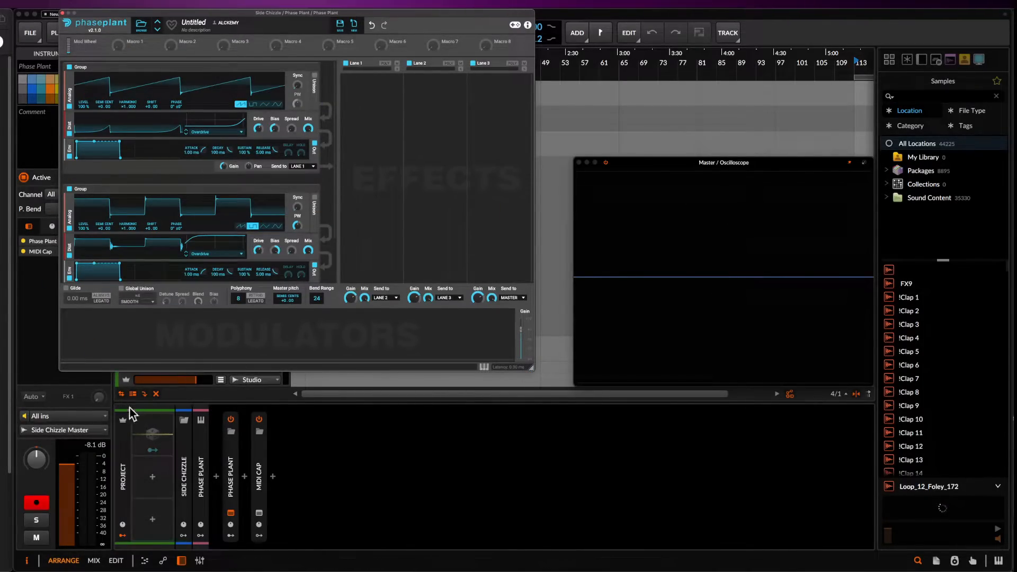
click(149, 383)
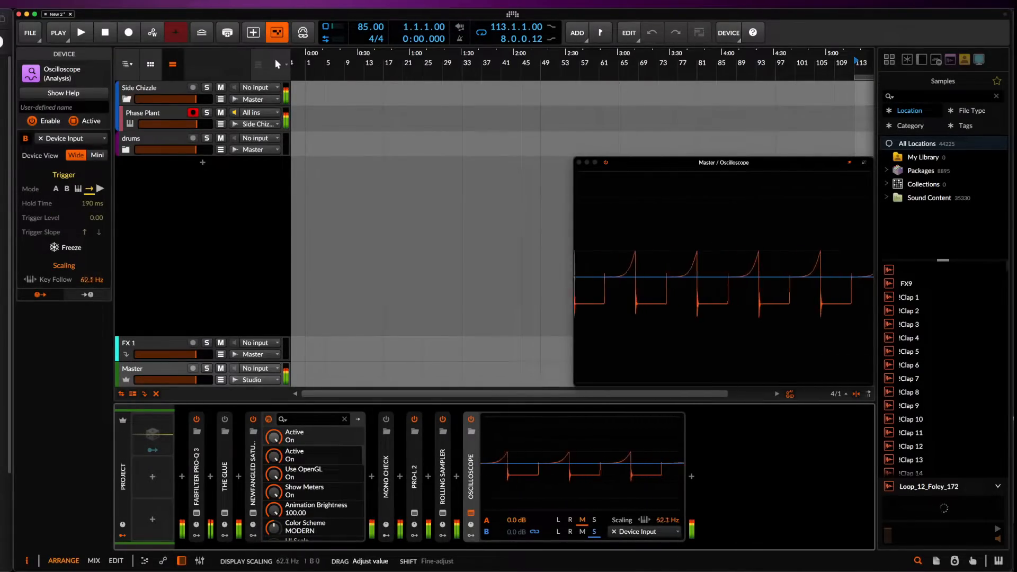
drag(668, 520, 669, 530)
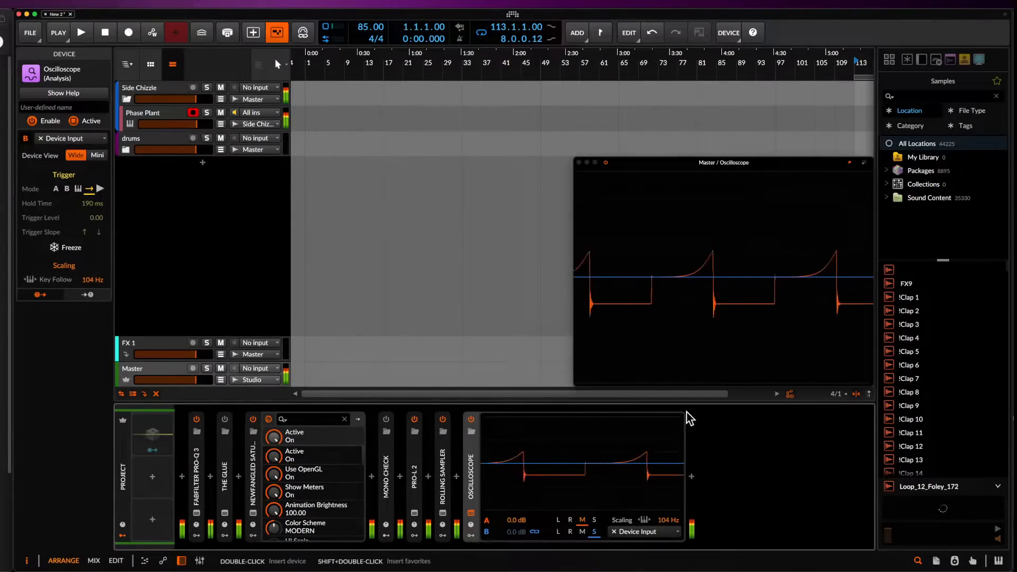
Return to the Phase Plant editor, place it clear of the Oscilloscope and enlarge it to 100% UI scale
click(130, 124)
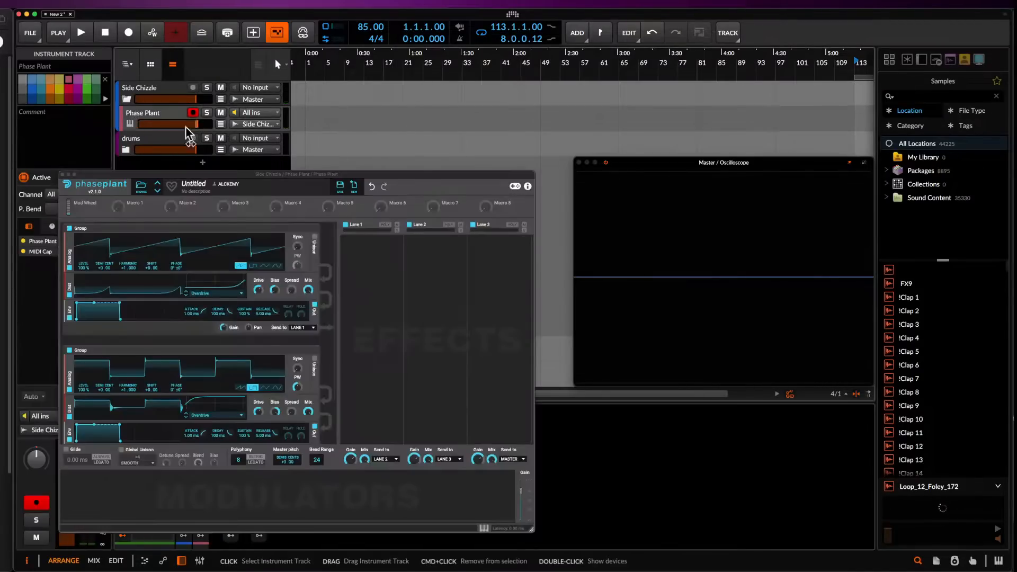
drag(399, 168, 421, 86)
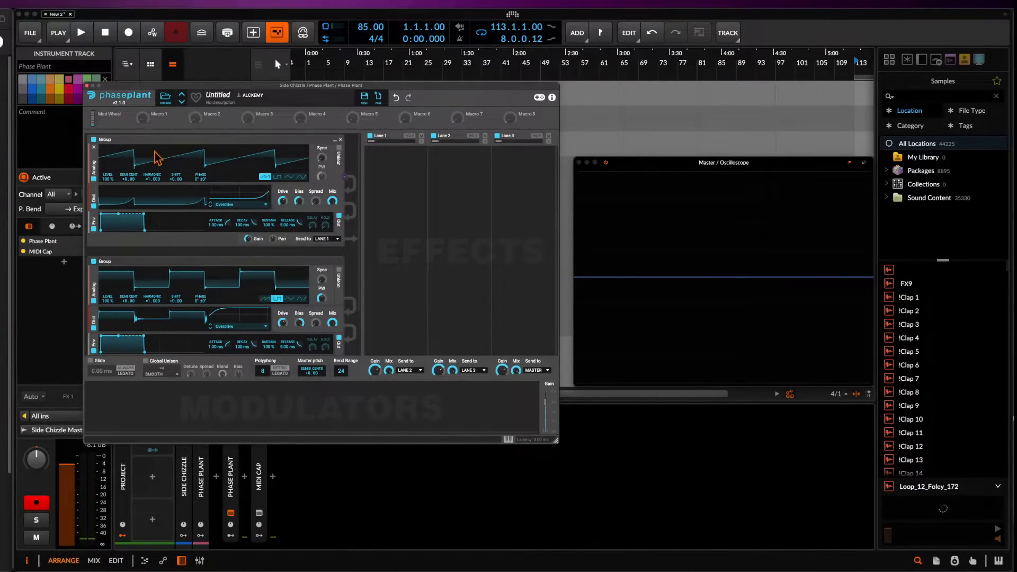
drag(251, 86, 190, 25)
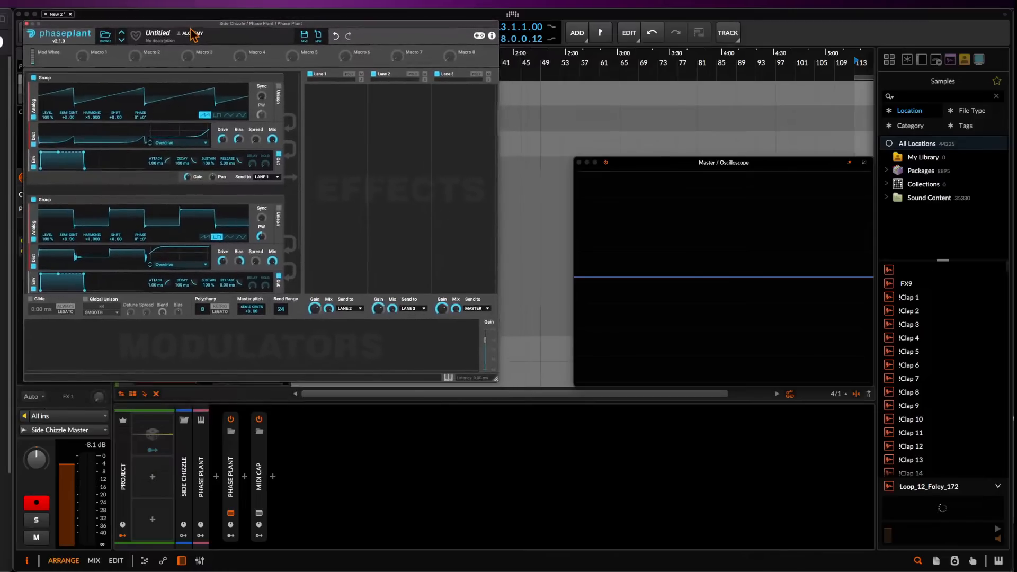
drag(497, 385, 521, 542)
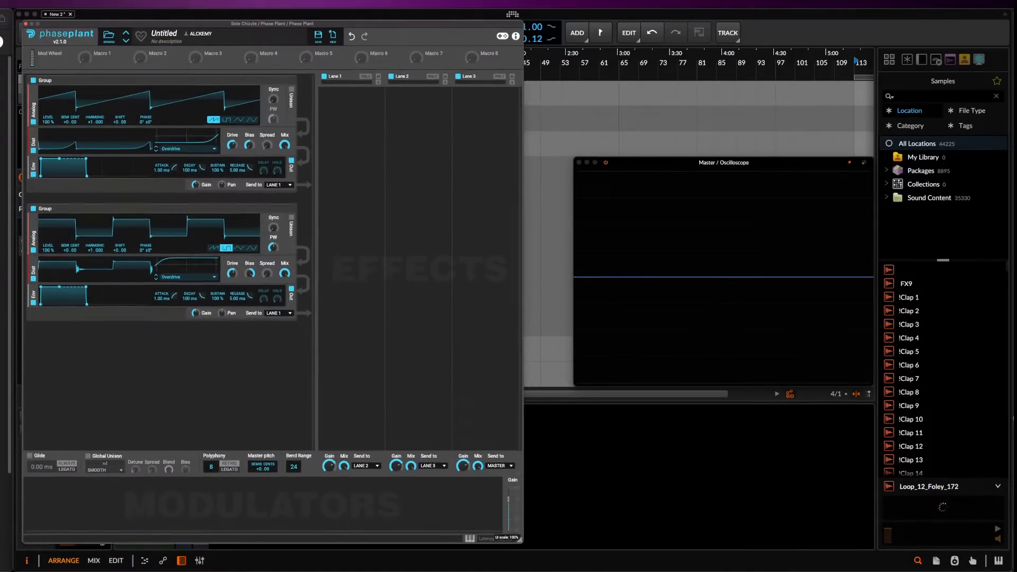
Route effect lane 1 to Lane 3 and send the second generator group to Lane 2
click(365, 467)
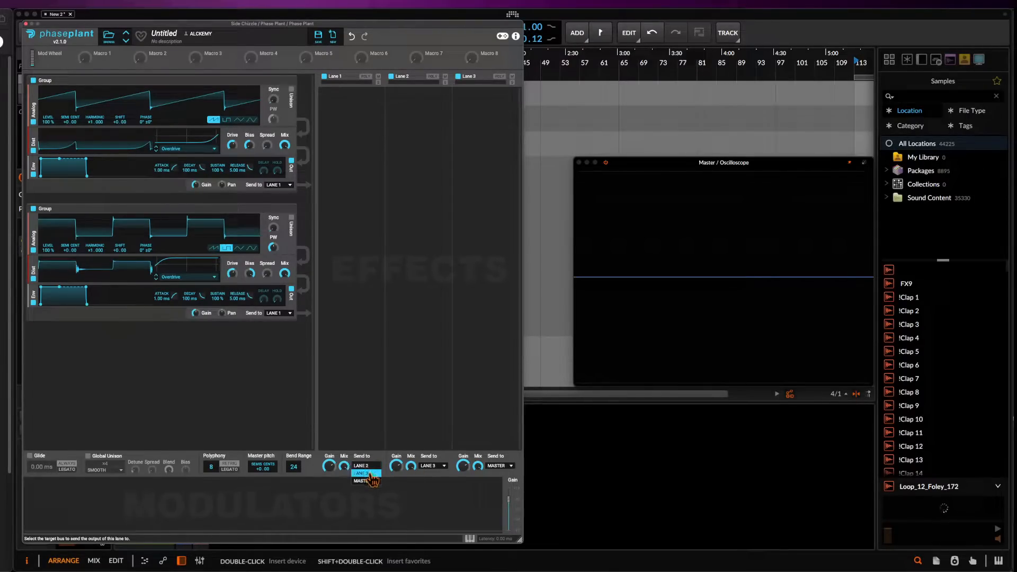
click(370, 473)
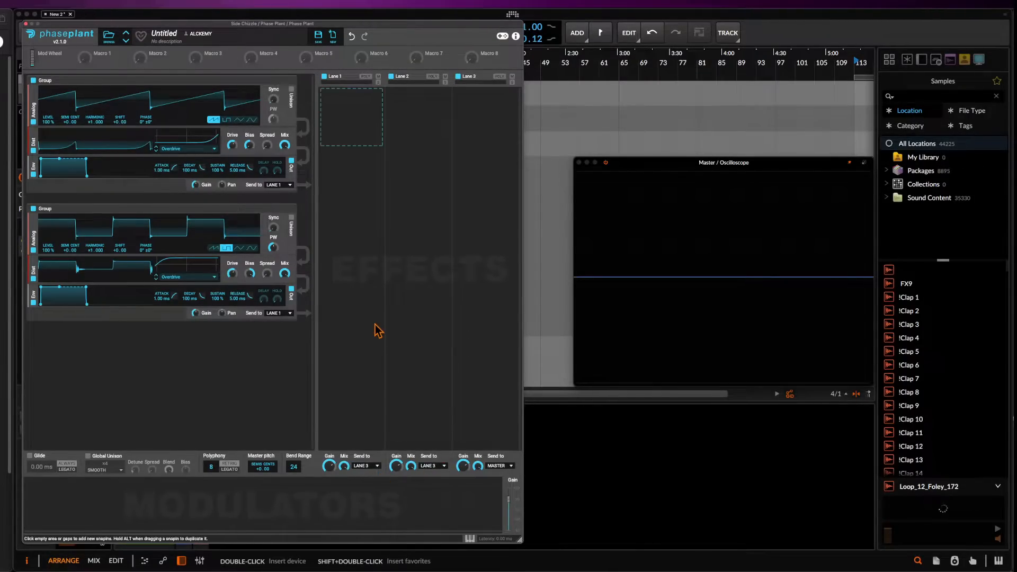
click(279, 185)
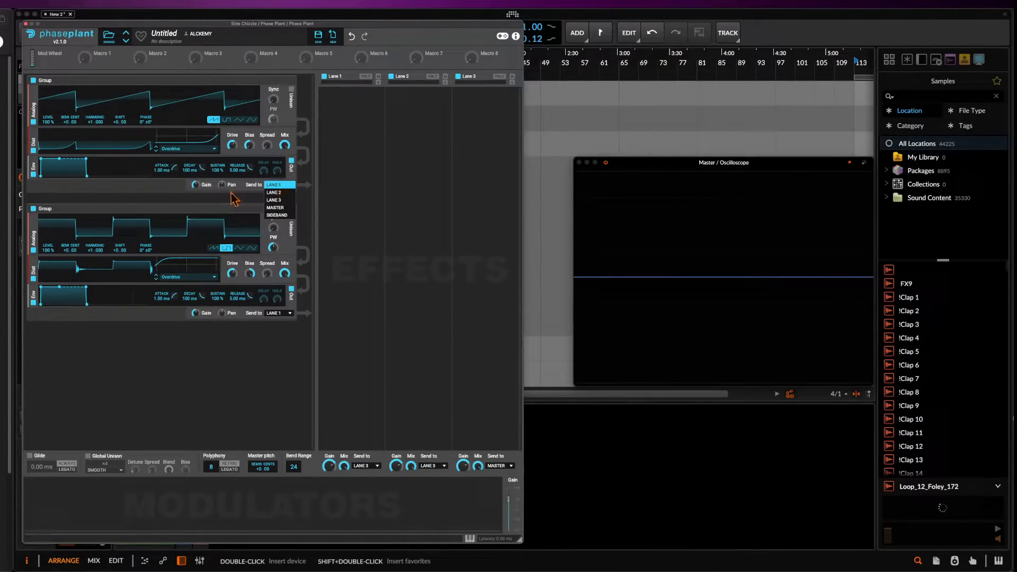
click(276, 315)
click(276, 313)
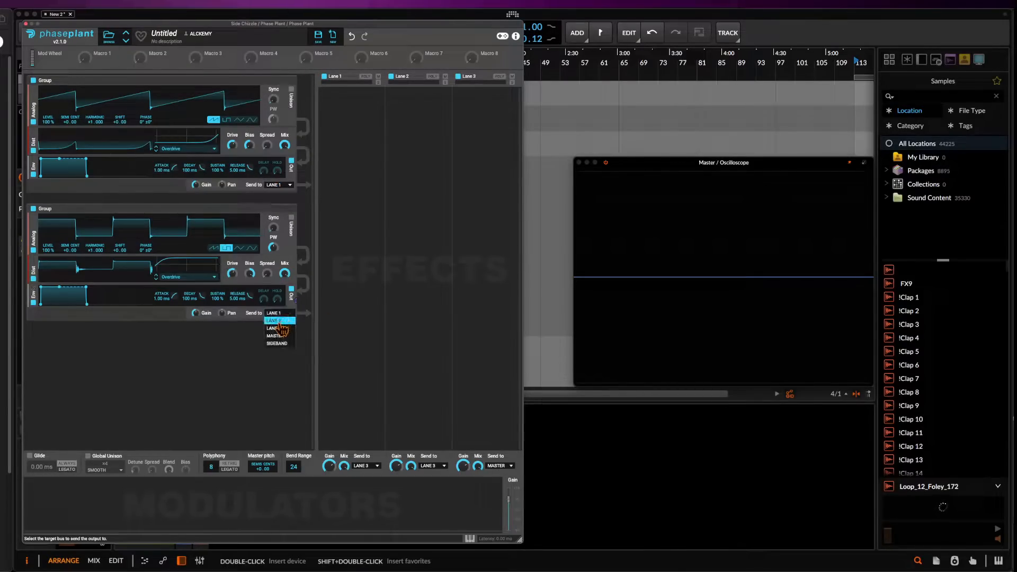
click(276, 326)
Add a Limiter to effect lane 3
click(497, 120)
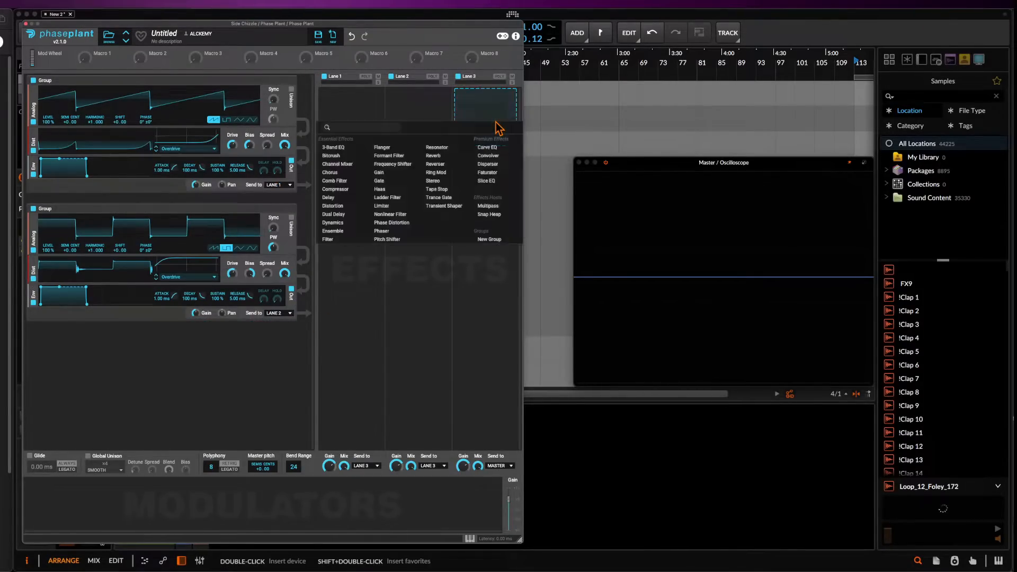
click(381, 205)
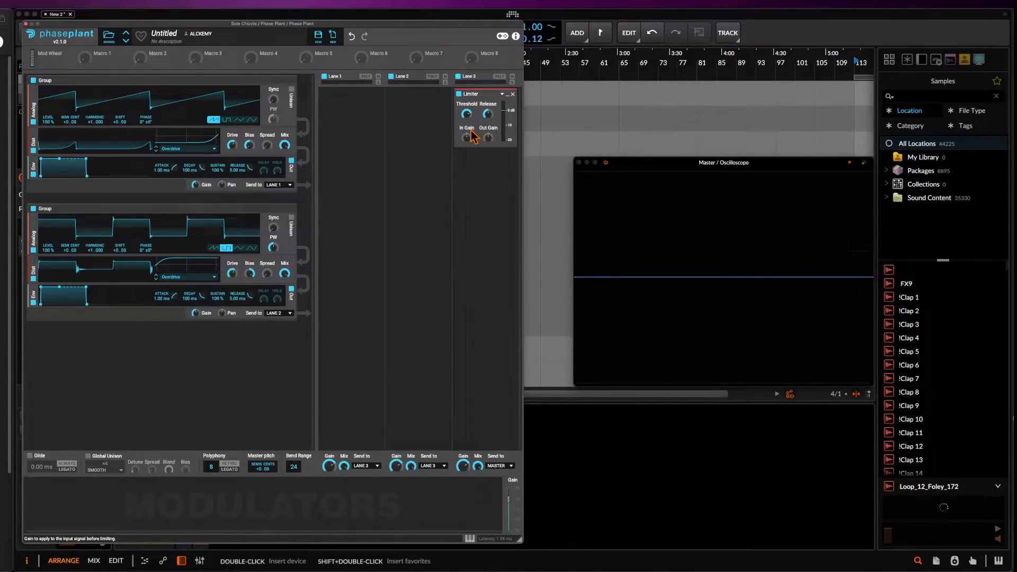
Enable Smooth unison with 2 voices on both Analog oscillators and increase their detune
click(291, 89)
drag(112, 134, 112, 145)
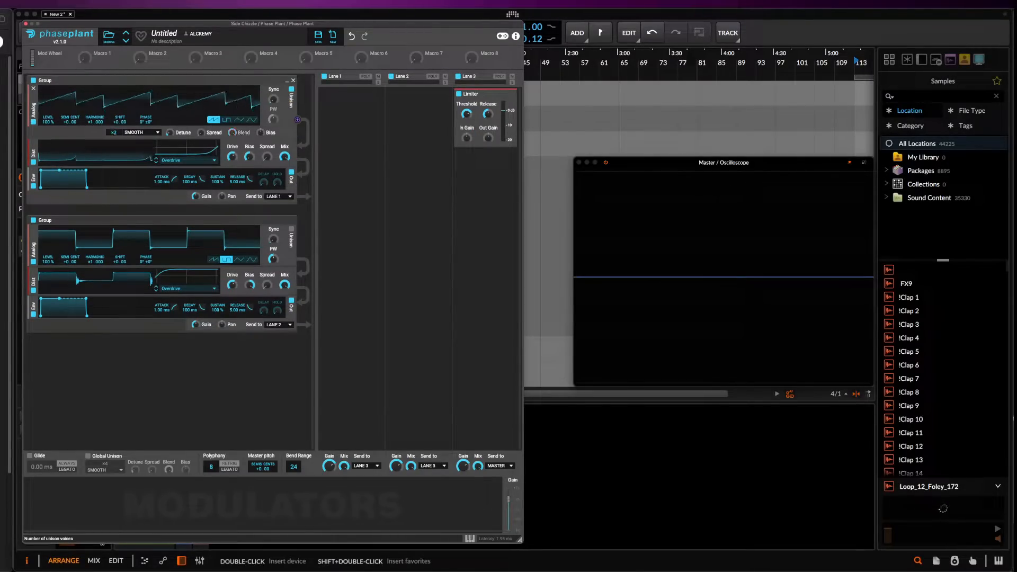
drag(169, 133, 169, 120)
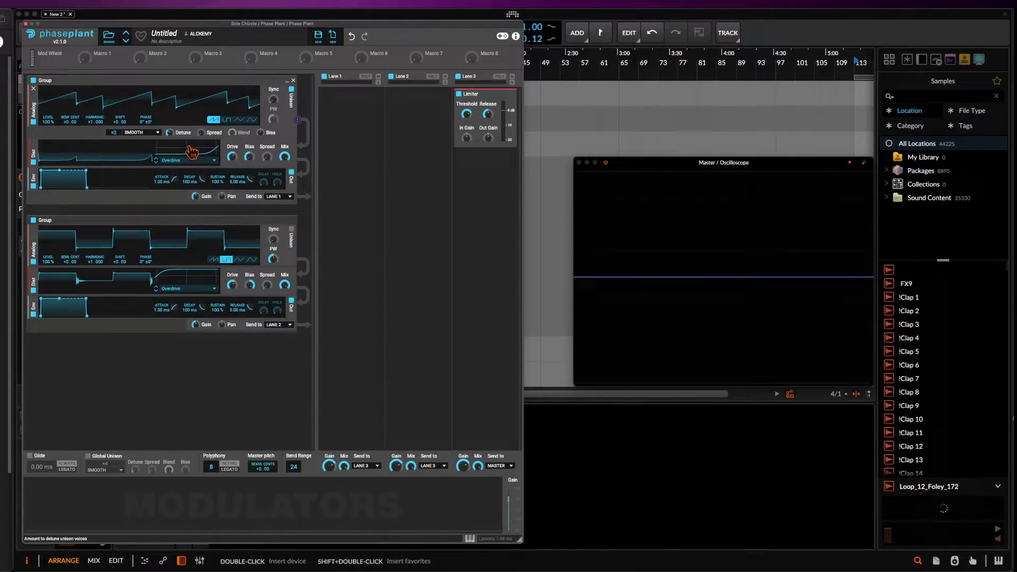
click(292, 229)
drag(113, 272, 169, 264)
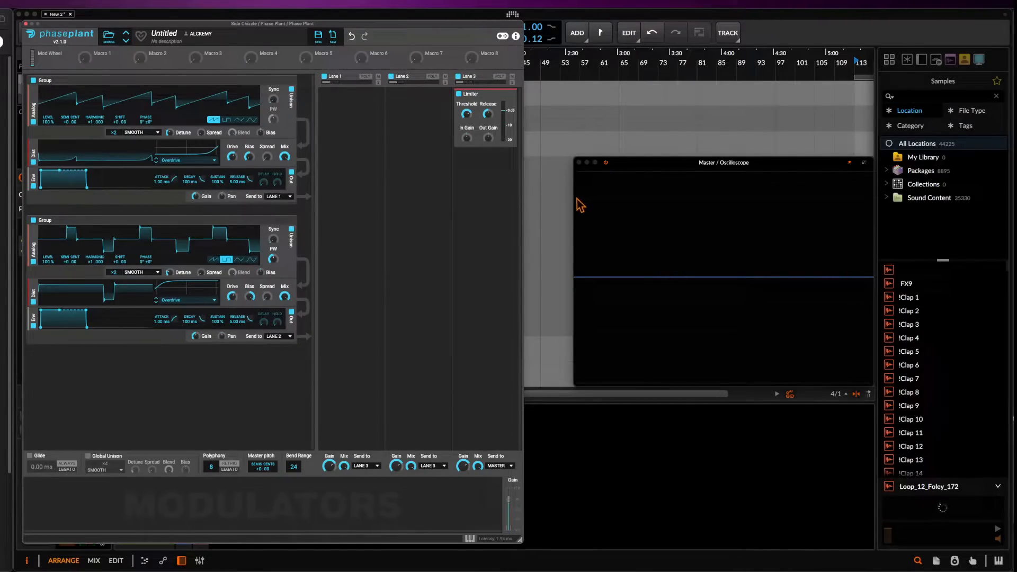
Show Phase Plant's on-screen keyboard and add a Delay with a time of 16.7 ms to lane 1
click(470, 539)
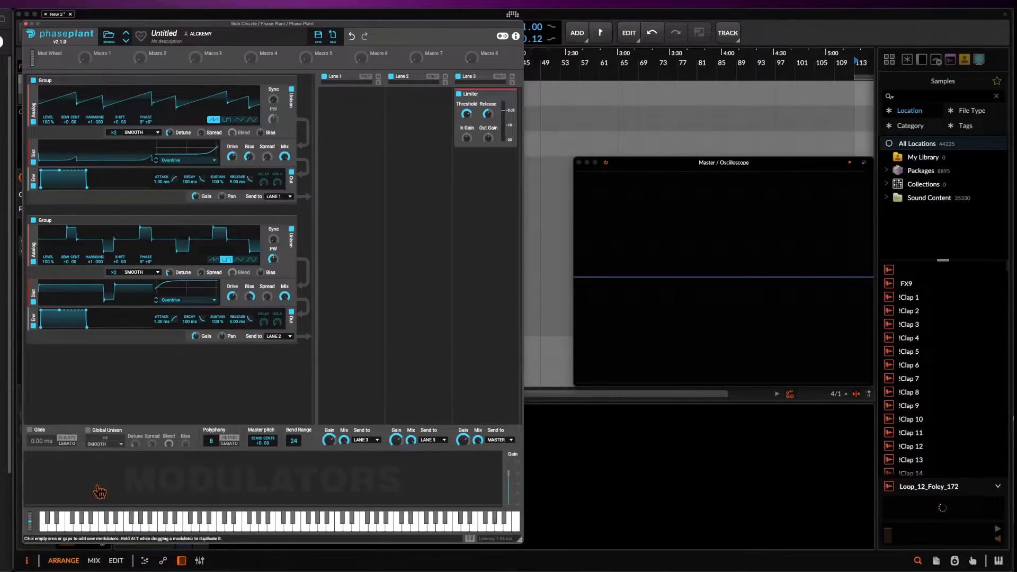
click(347, 112)
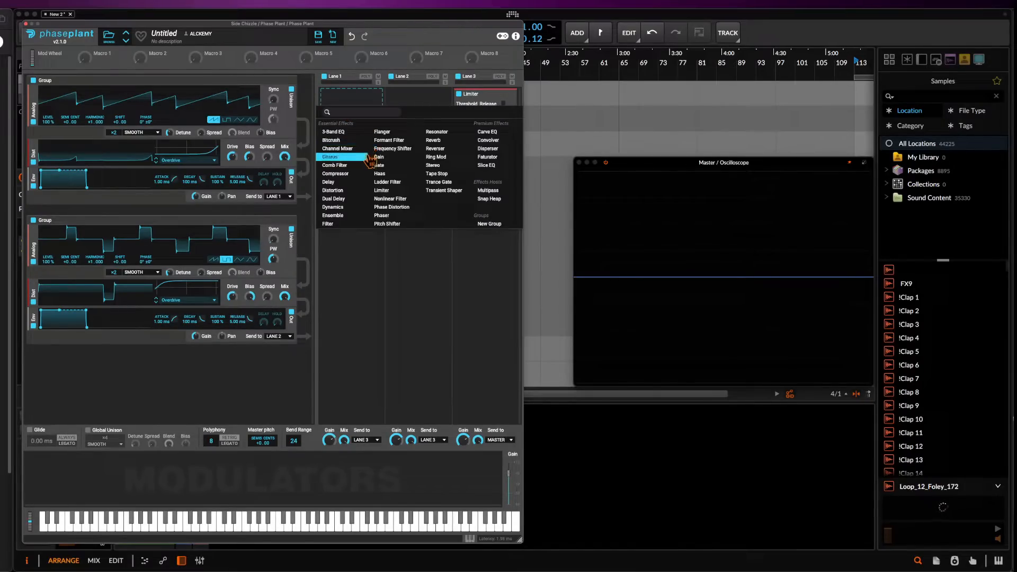
click(342, 182)
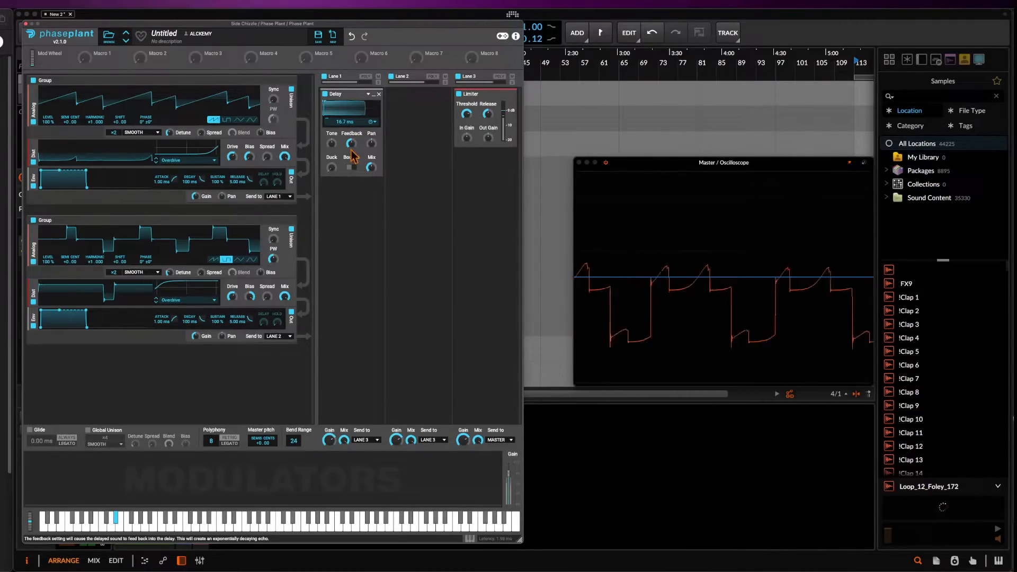
Add a Distortion of type Saturate after the Delay in lane 1 and solo that lane
click(340, 181)
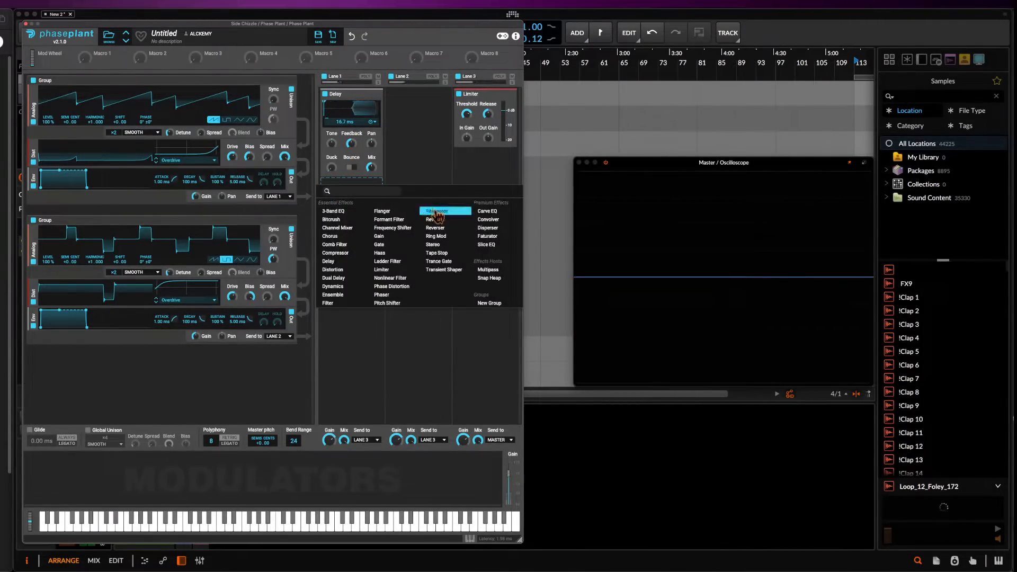
click(332, 270)
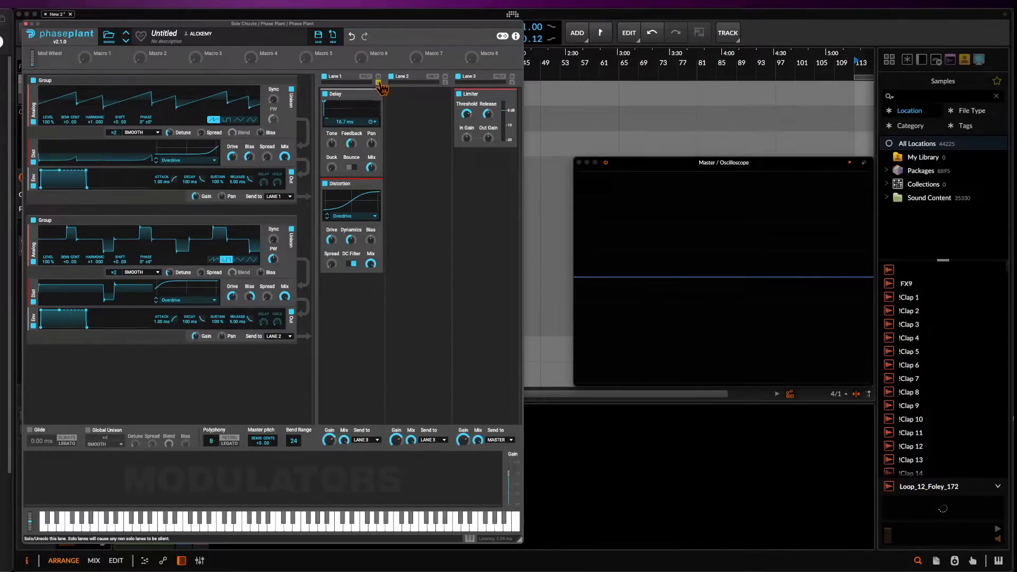
click(350, 215)
click(344, 233)
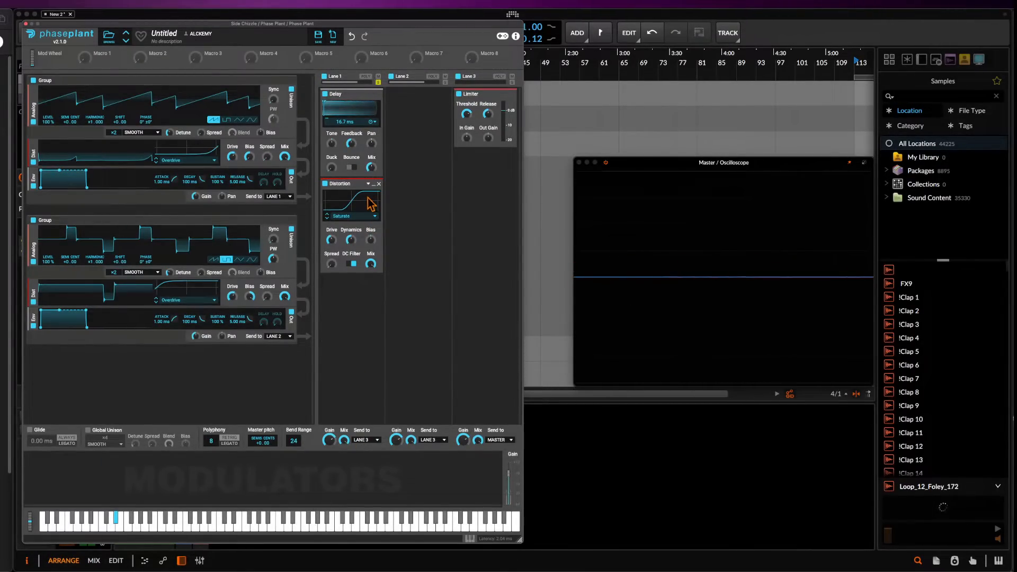
Add a Flanger after the Distortion in lane 1, reduce its feedback, and minimize the effect
click(349, 296)
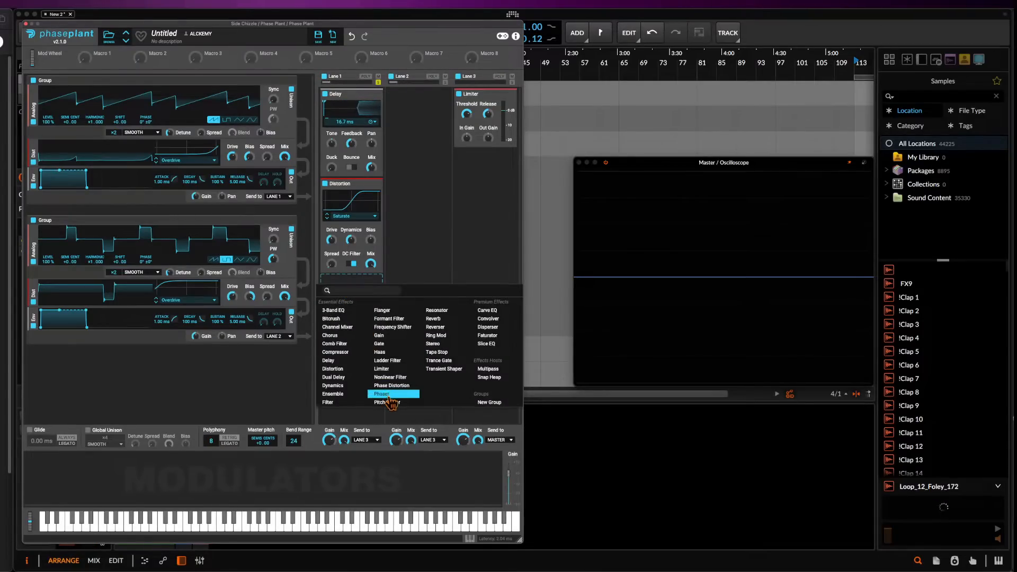
click(360, 67)
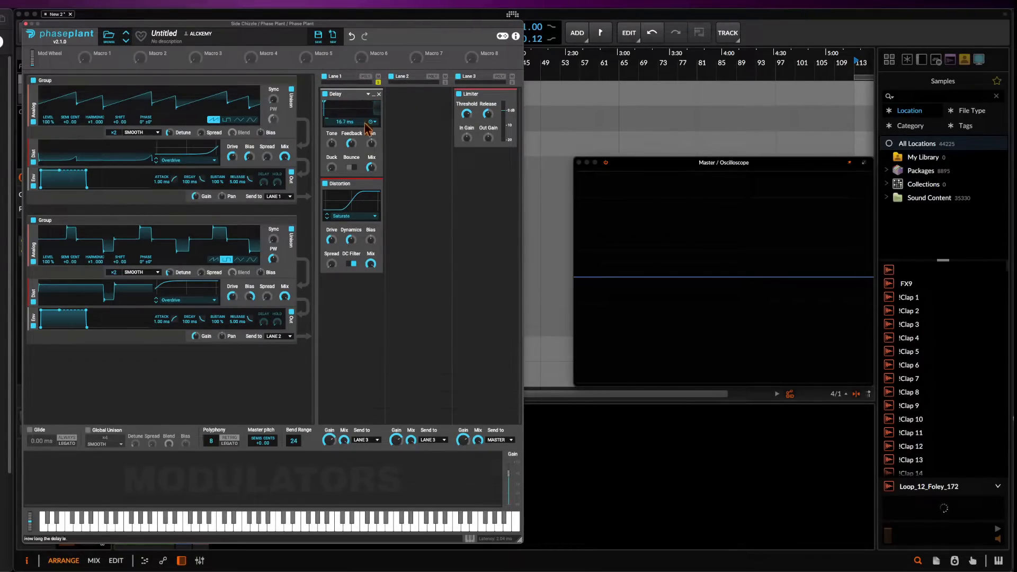
click(356, 300)
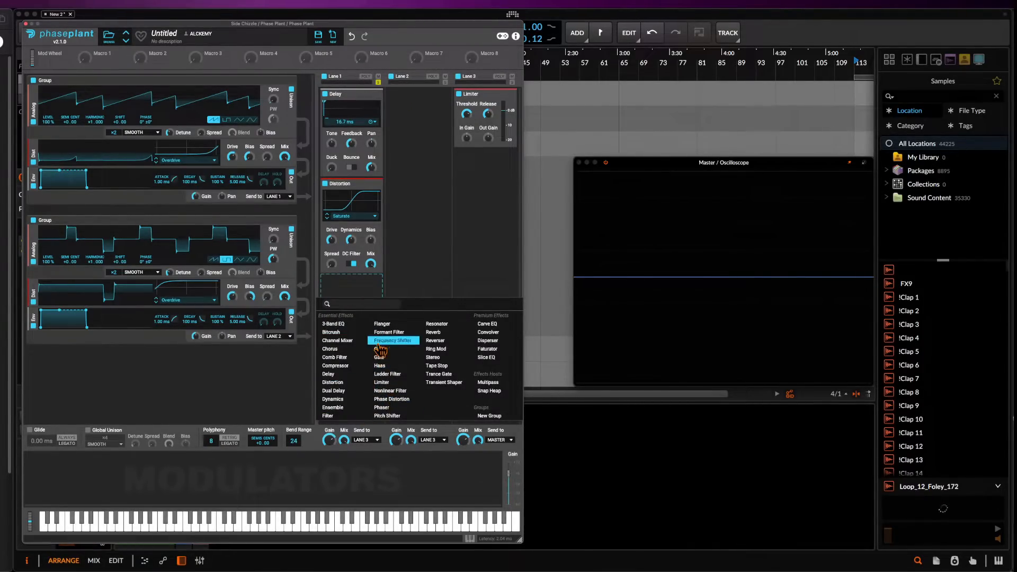
click(382, 325)
drag(352, 373, 352, 410)
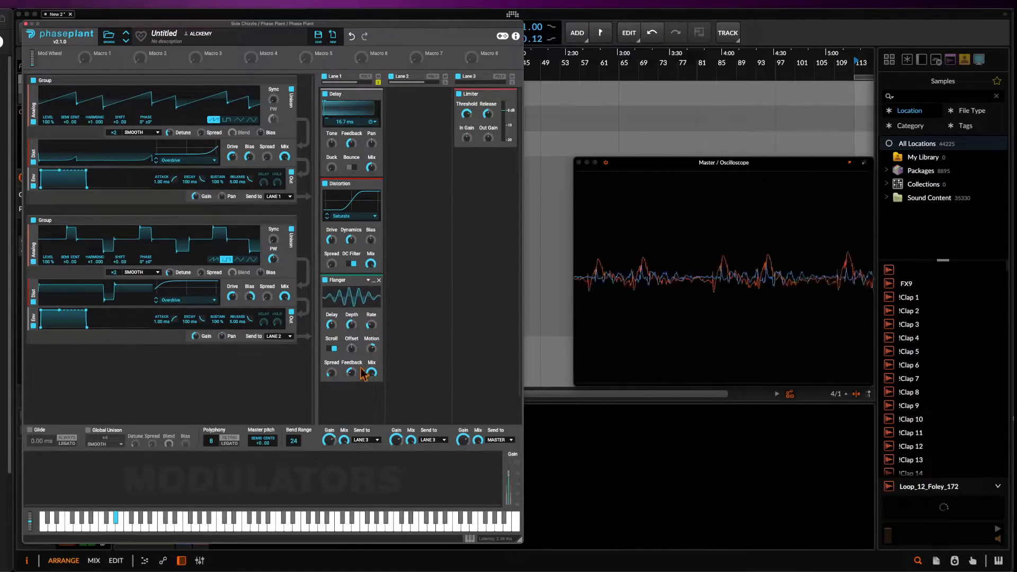
click(374, 281)
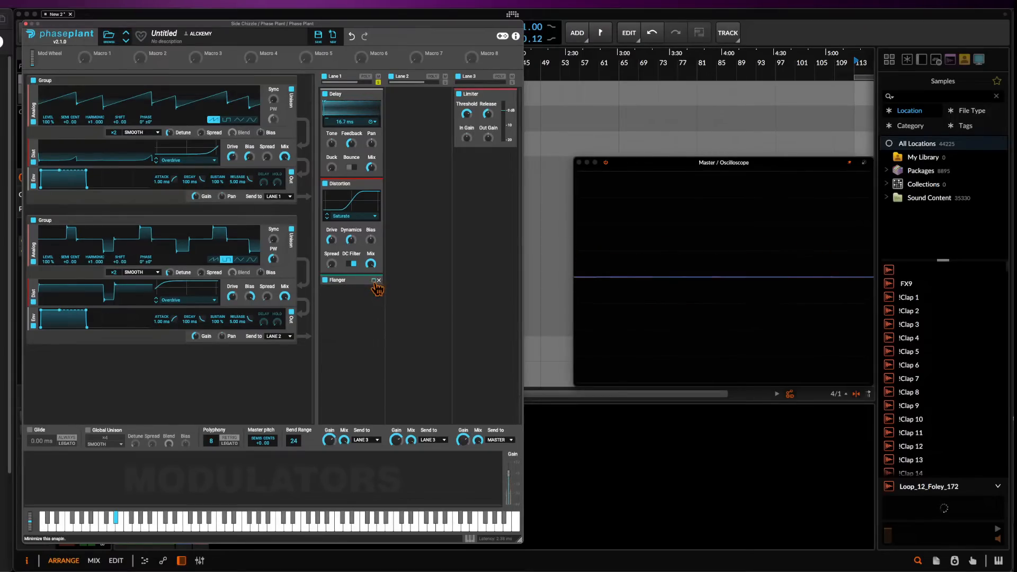
Duplicate lane 1's Saturate Distortion to the slot after the Flanger and minimize the copy
click(352, 295)
click(354, 230)
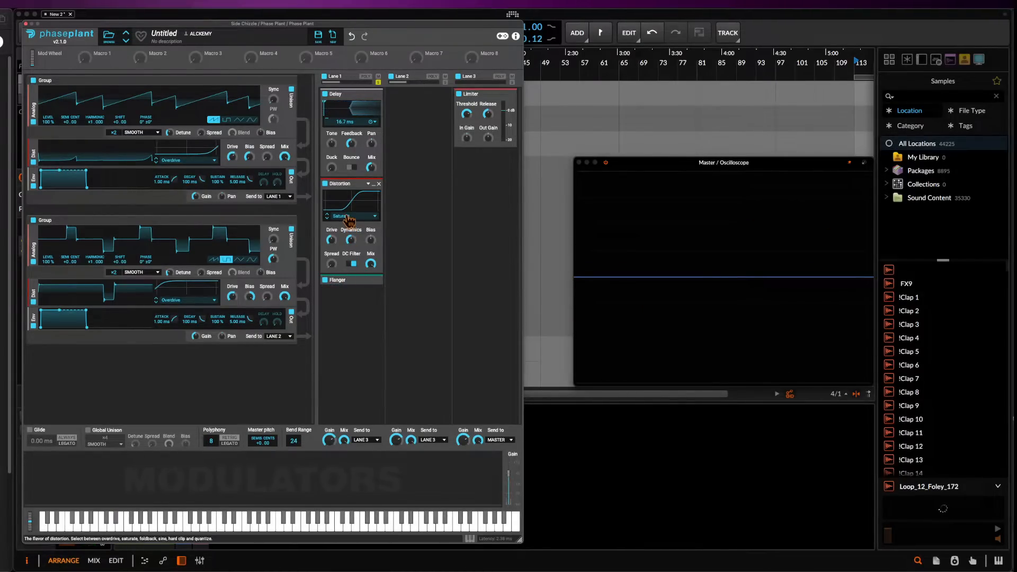
drag(339, 183, 350, 297)
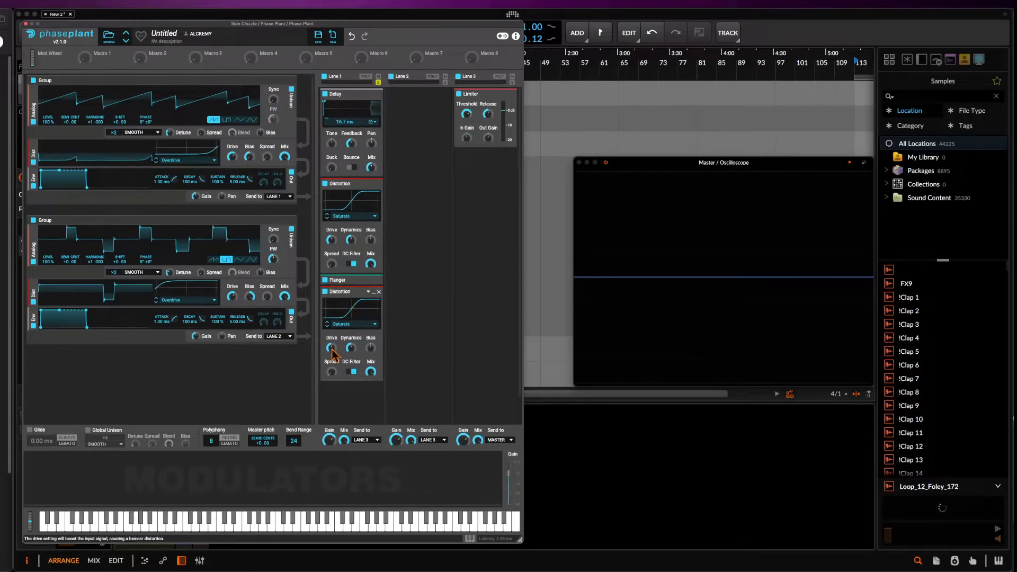
click(374, 292)
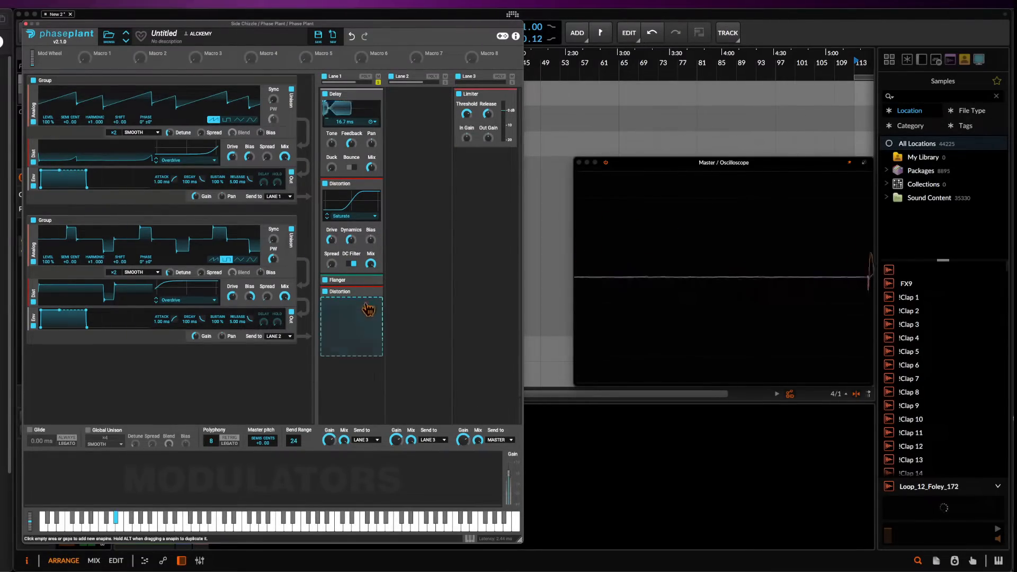
click(349, 328)
click(356, 292)
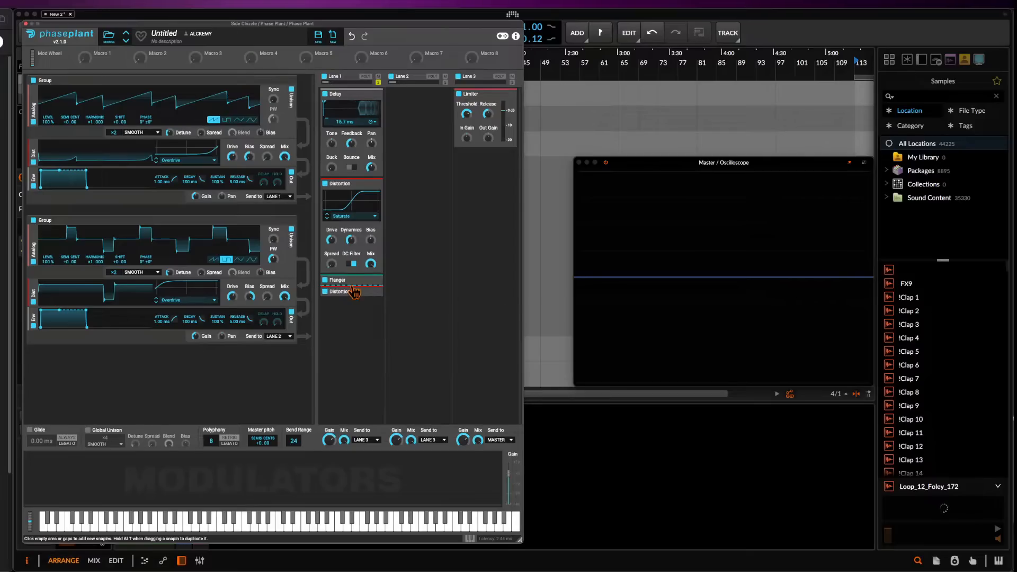
Expand the Flanger in lane 1, lower its mix, and minimize it again
click(374, 280)
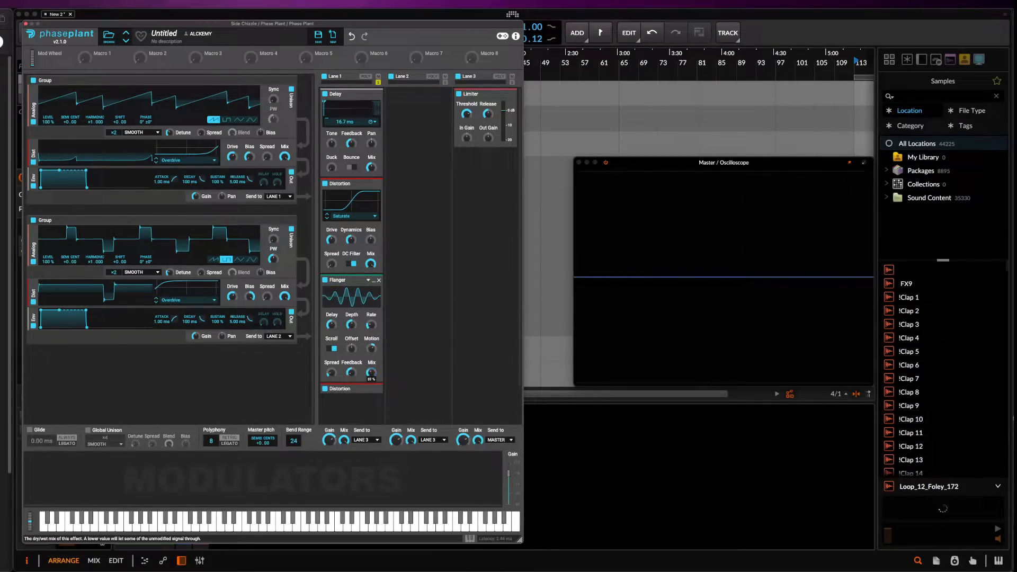
drag(371, 373, 371, 390)
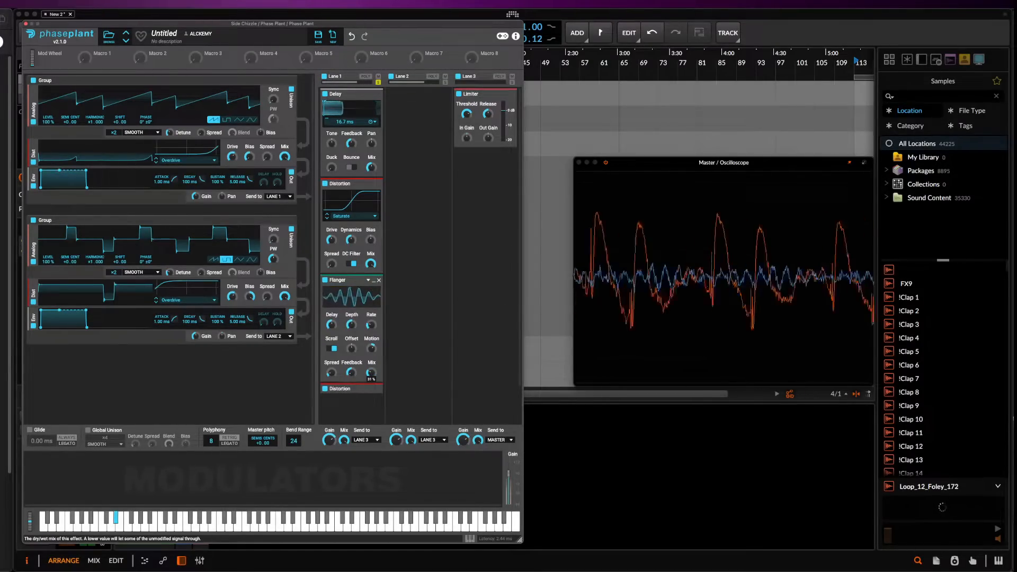
click(377, 284)
Add a Comb Filter at the end of lane 1 with Stereo enabled, and minimize it
click(349, 317)
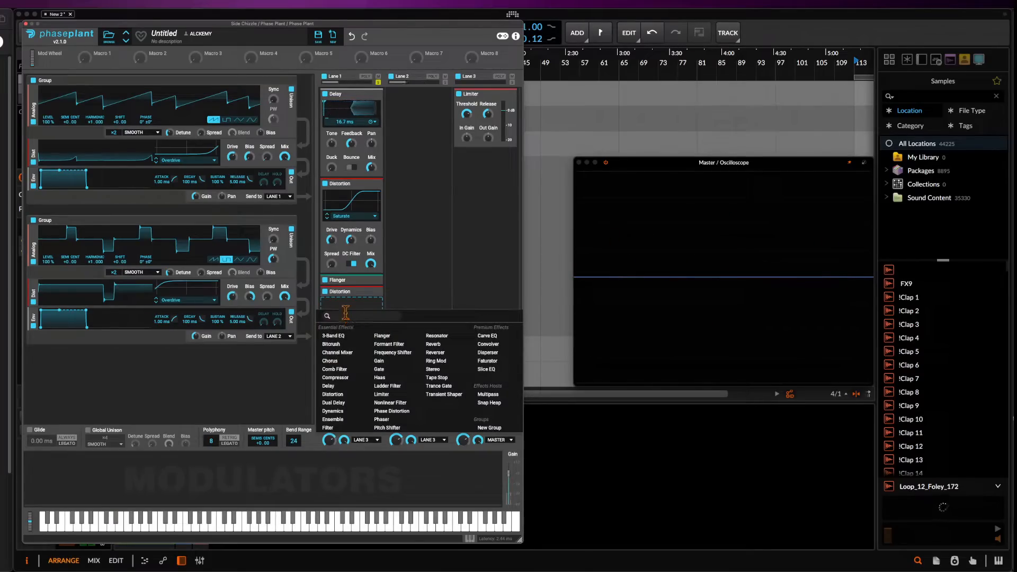
click(345, 369)
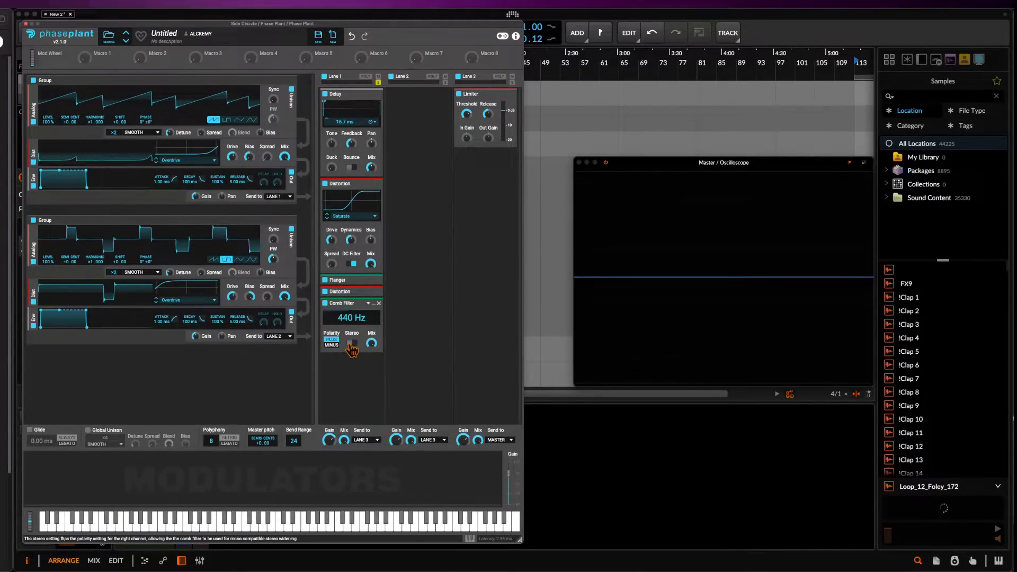
click(352, 342)
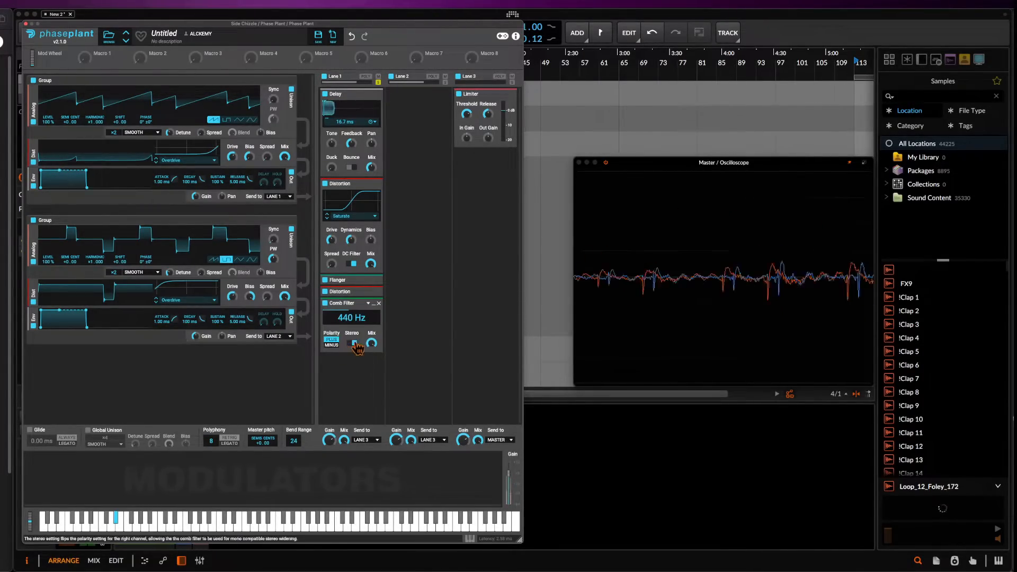
click(373, 303)
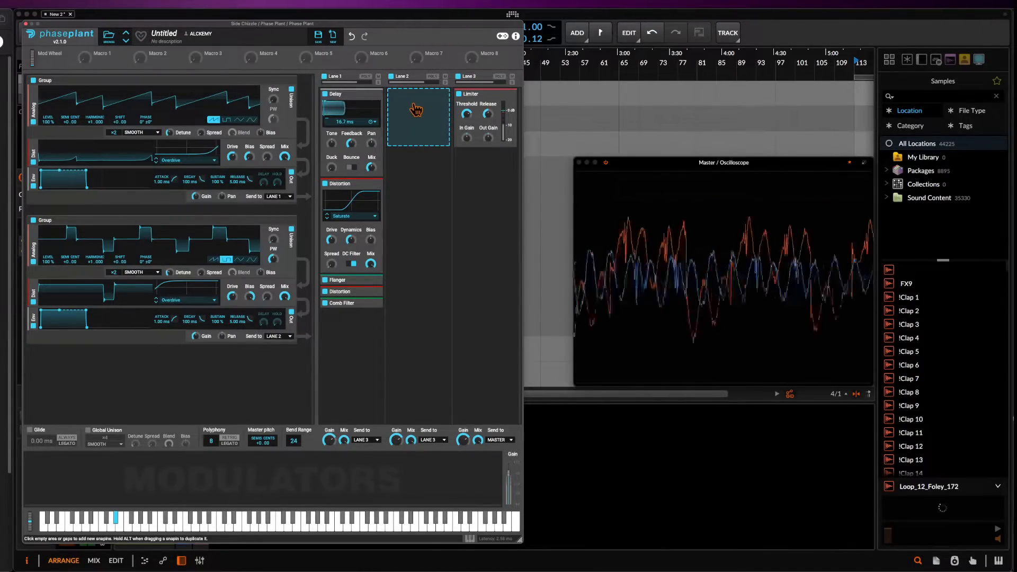
Add a Distortion of type Saturate as the first effect in lane 2
click(416, 108)
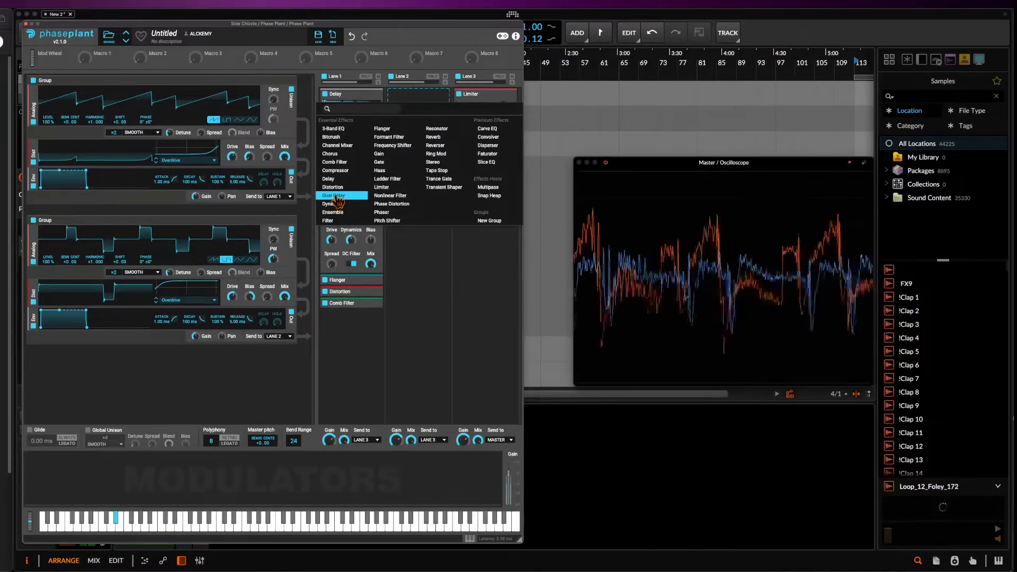
click(333, 187)
click(409, 127)
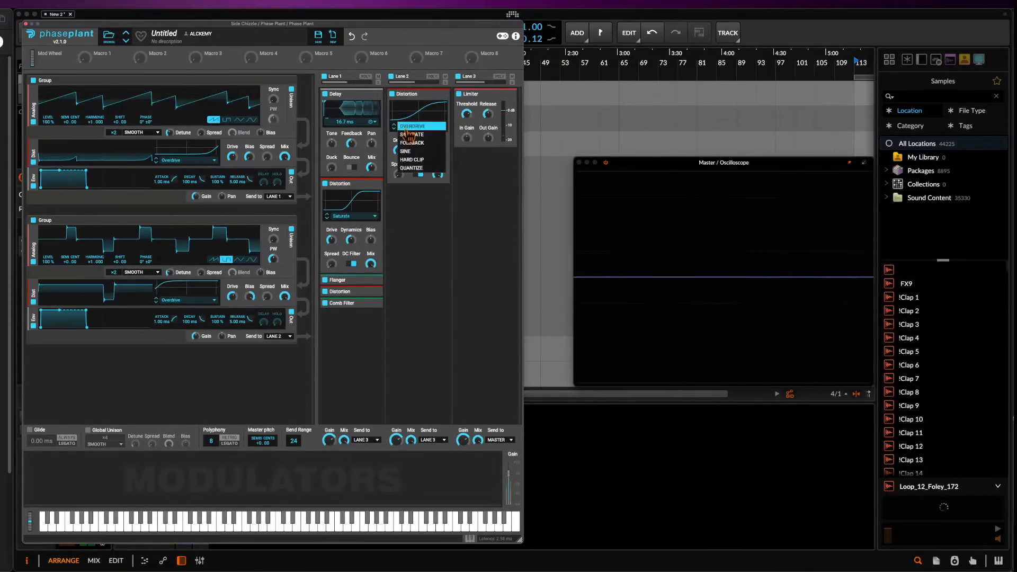
click(418, 118)
Add a Delay with a time of 20.7 ms after the Distortion in lane 2 and minimize it
click(410, 207)
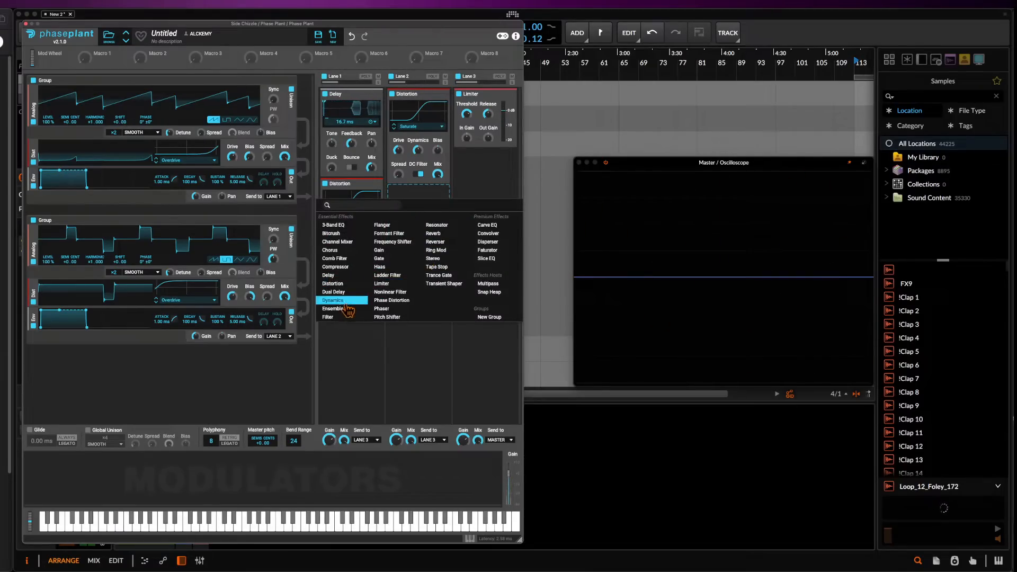
click(332, 276)
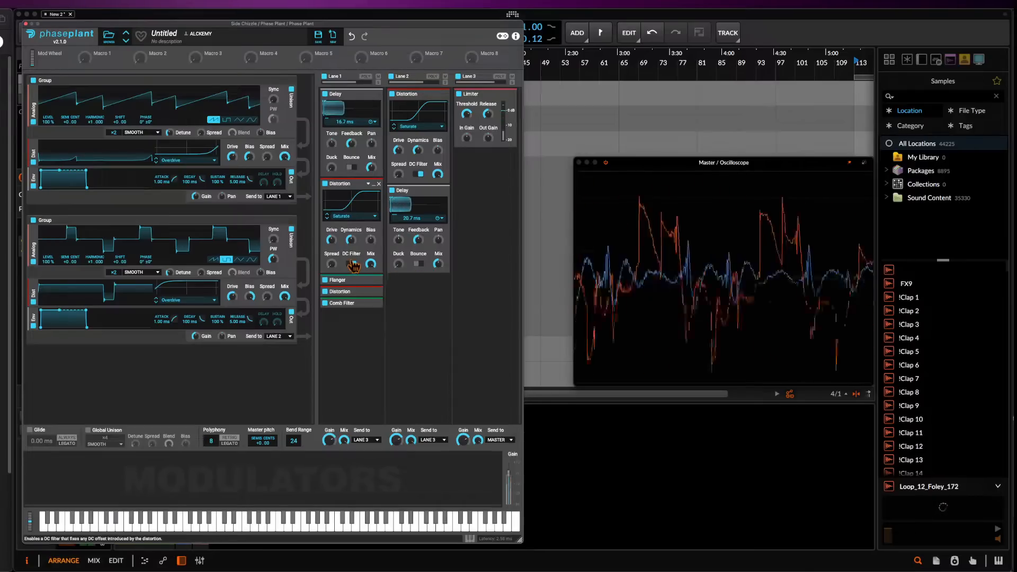
click(441, 192)
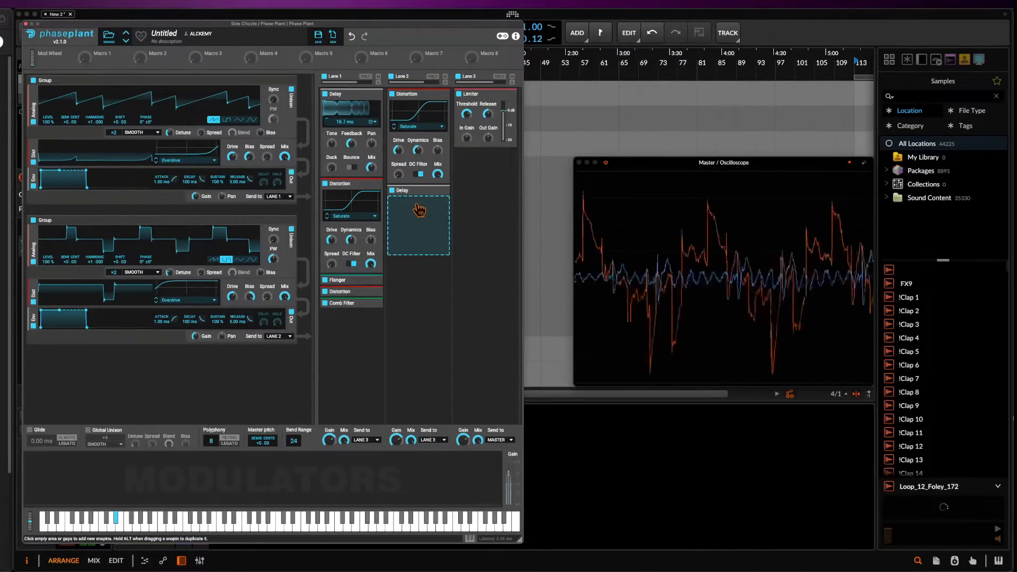
Add a Phaser after the Delay in lane 2 and lower its mix
click(420, 211)
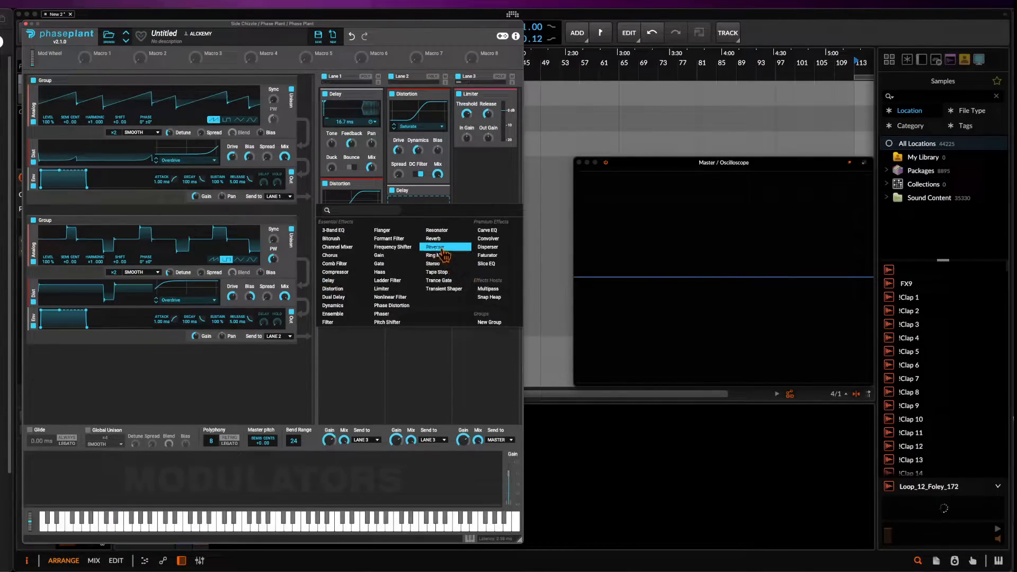
click(390, 314)
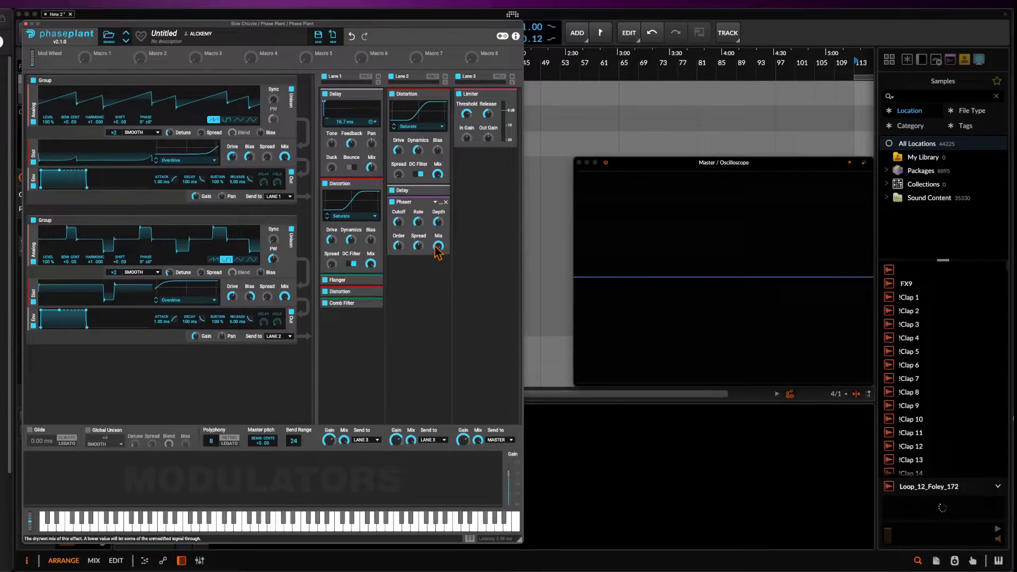
drag(438, 246, 438, 225)
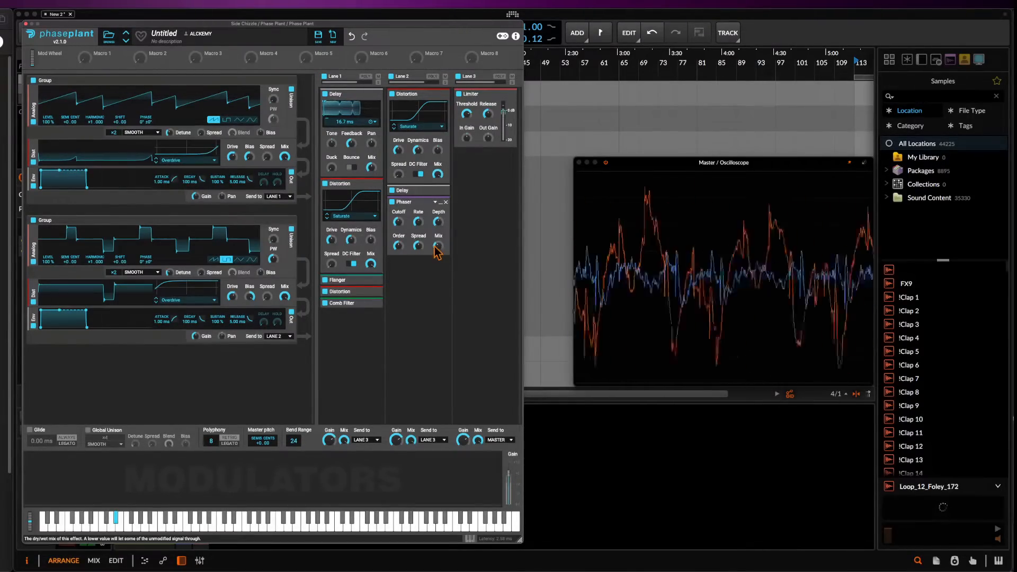
Add a second Distortion of type Saturate after the Phaser in lane 2 and minimize it
click(418, 271)
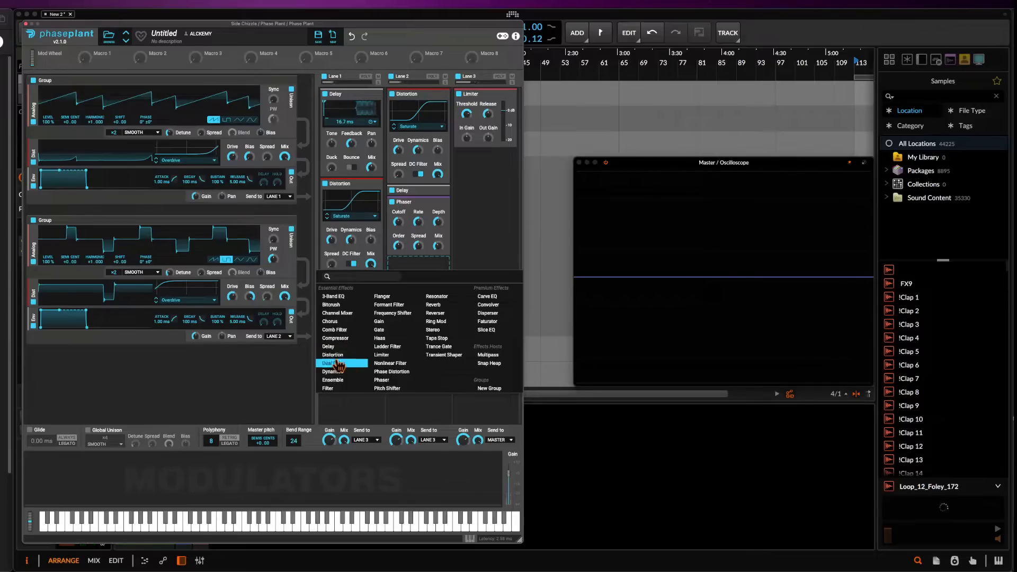
click(337, 361)
click(416, 294)
click(413, 309)
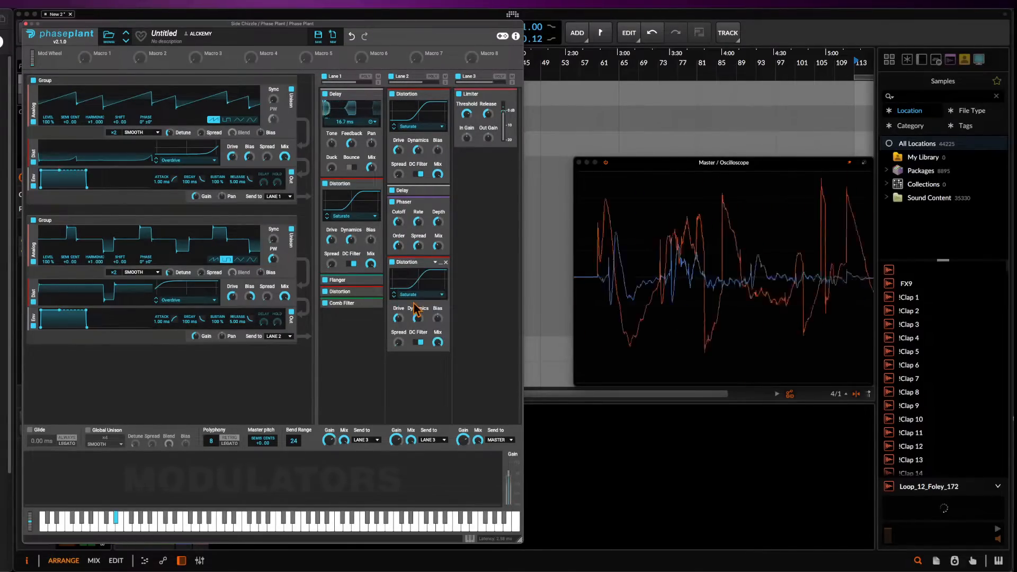
click(440, 264)
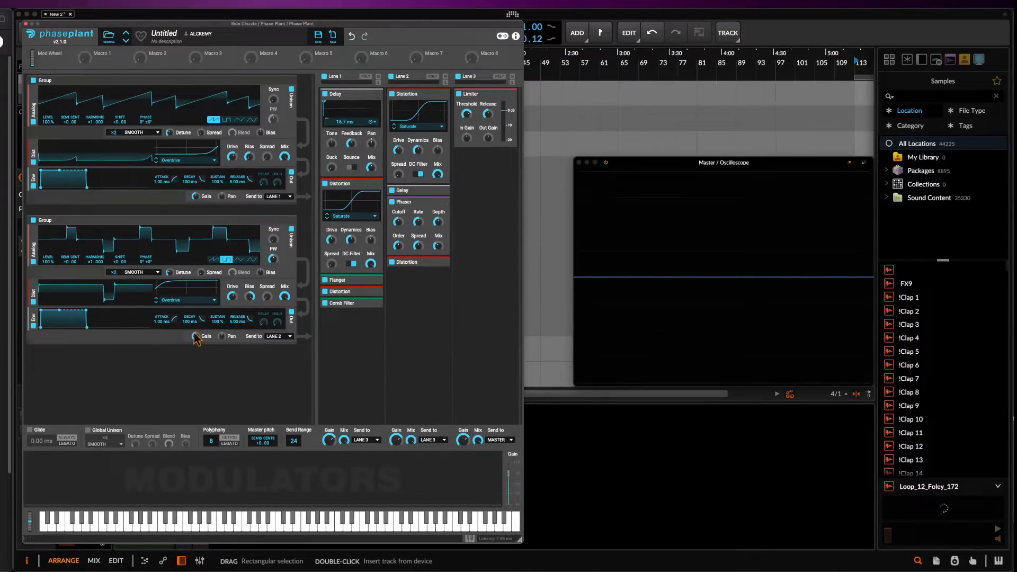
Audition the patch through a temporary low-pass Filter with a lowered cutoff after the Limiter in lane 3, and remove the Filter
click(476, 180)
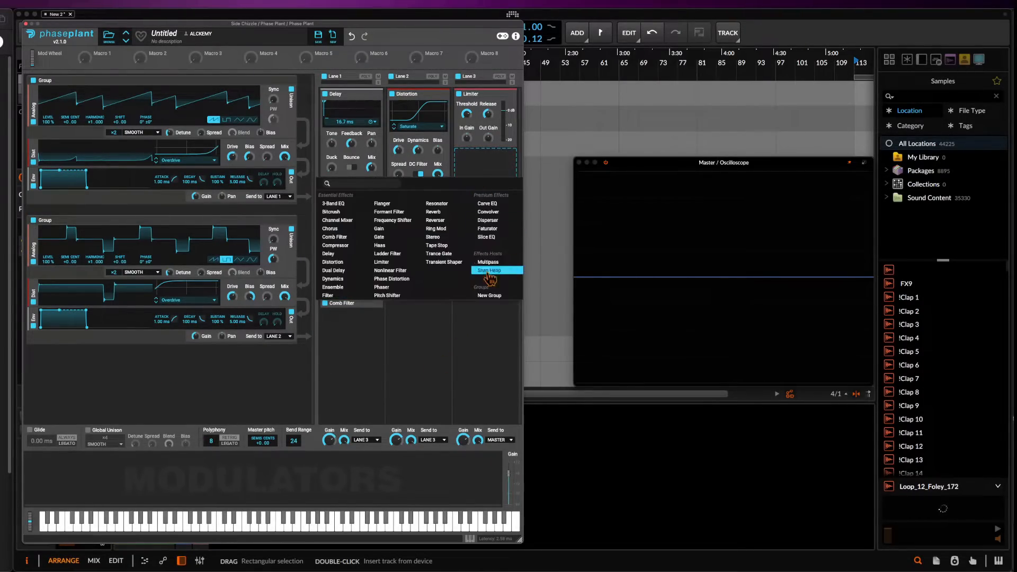
click(344, 296)
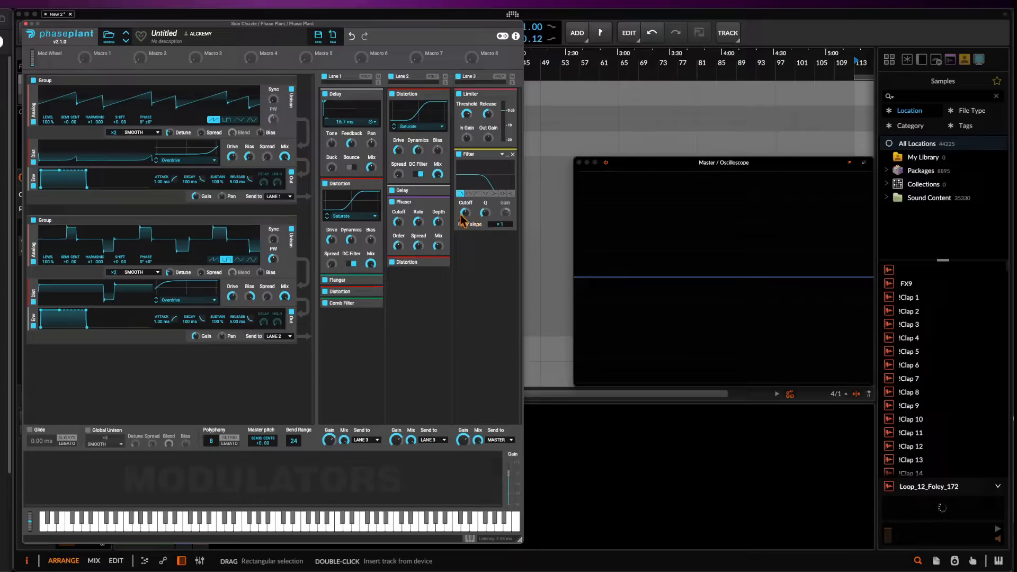
drag(465, 212, 465, 236)
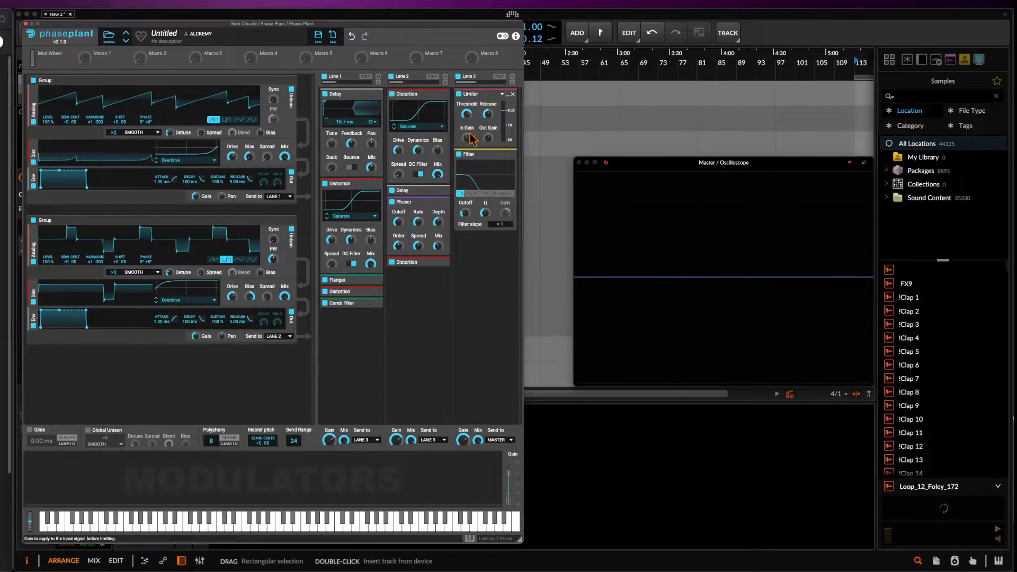
drag(467, 139, 467, 124)
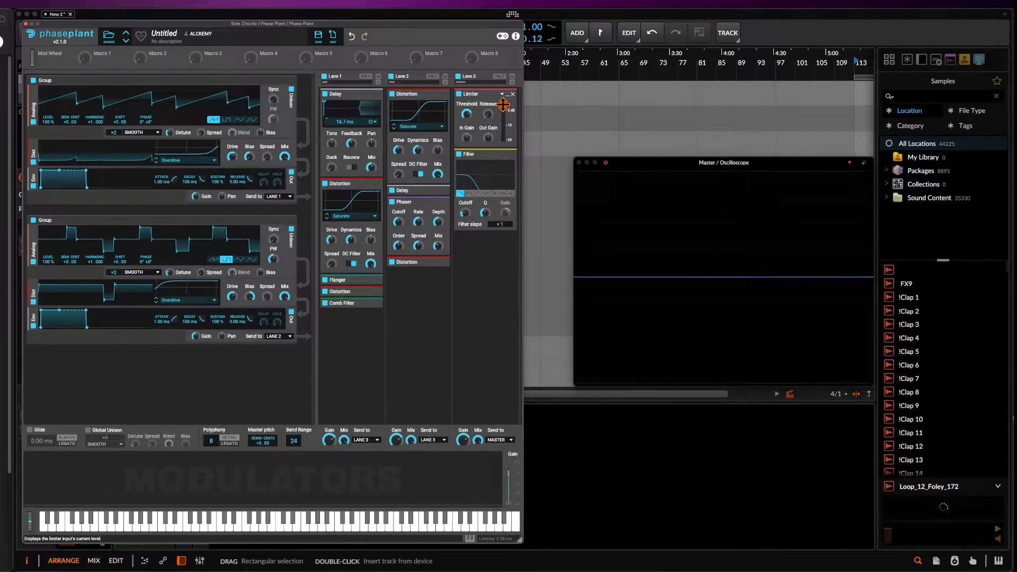
click(513, 154)
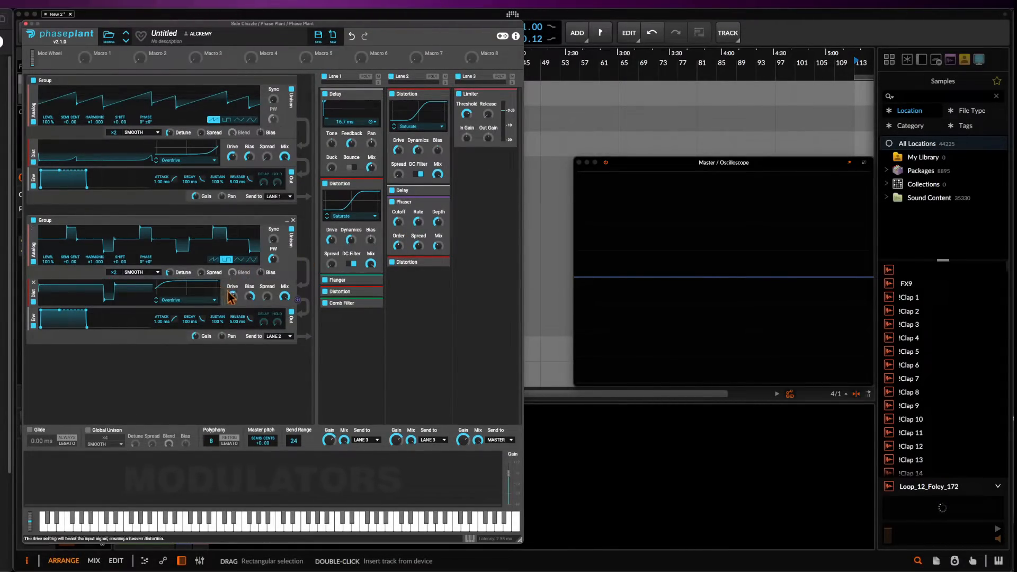
Change the distortion type in both oscillator groups to Saturate
click(183, 160)
click(185, 169)
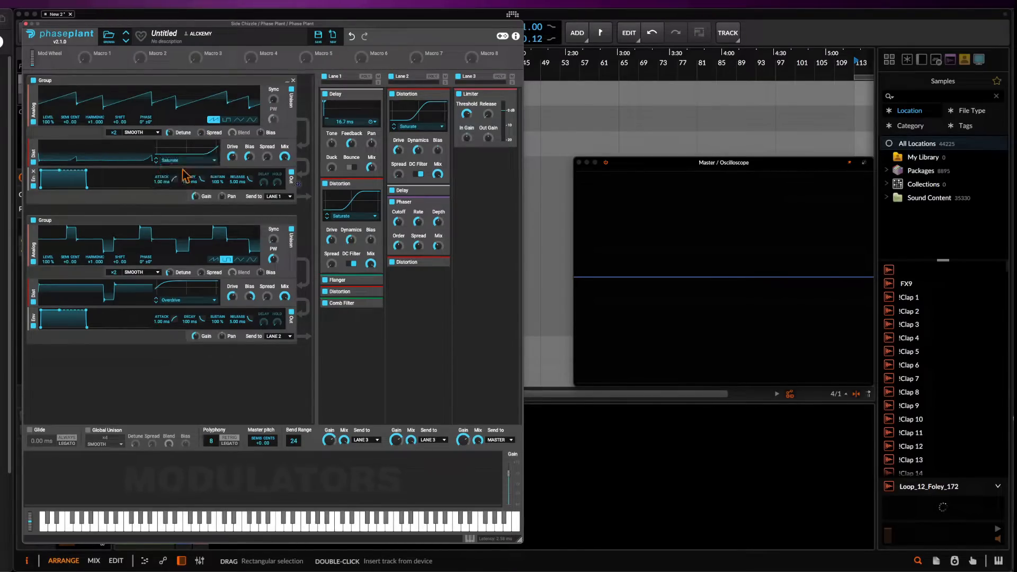
click(186, 299)
click(186, 307)
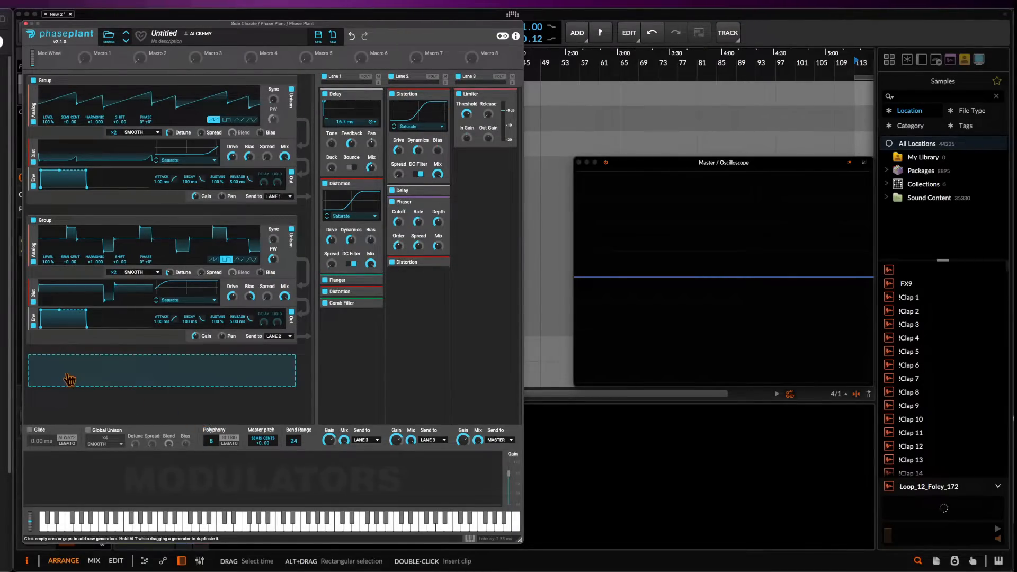
Try out a third group with a sine-wave Analog oscillator sent to Master, and remove the group
click(95, 376)
click(75, 398)
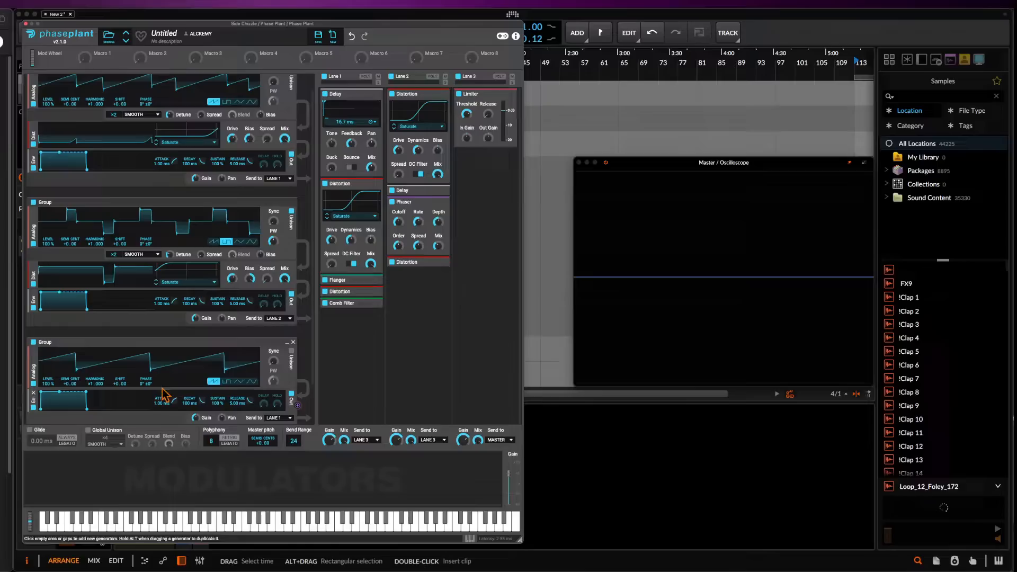
click(254, 382)
click(275, 419)
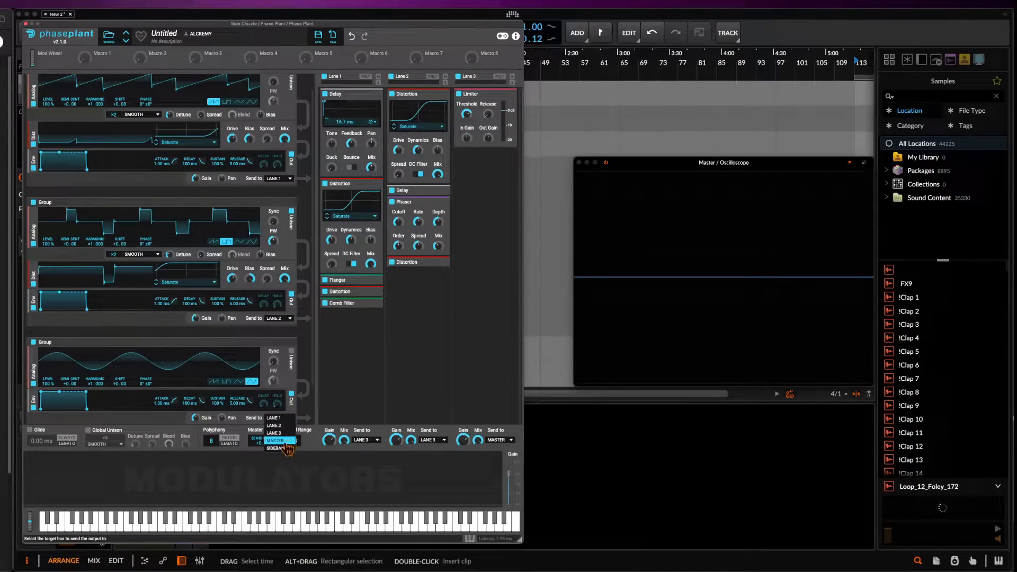
click(286, 443)
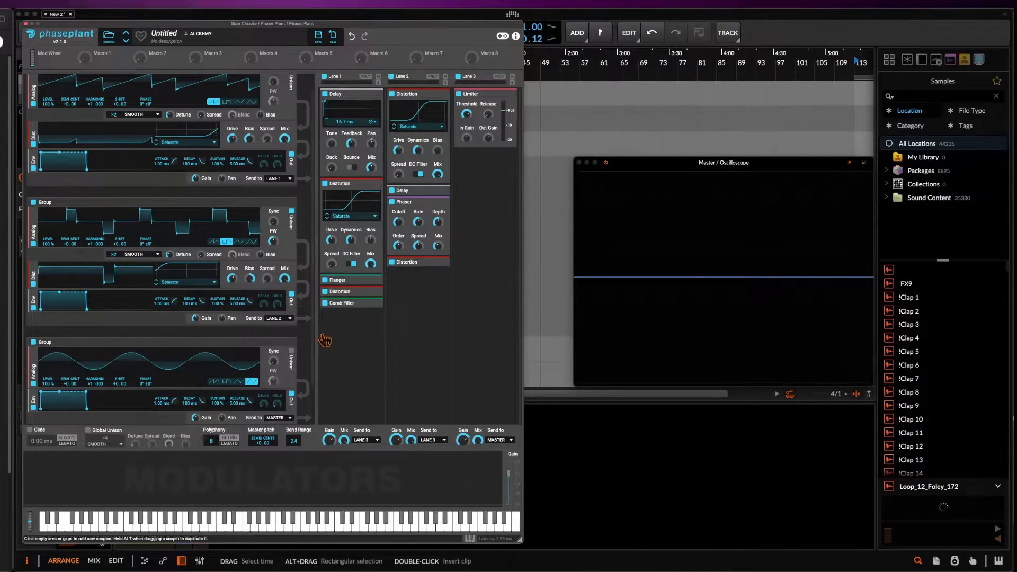
click(293, 343)
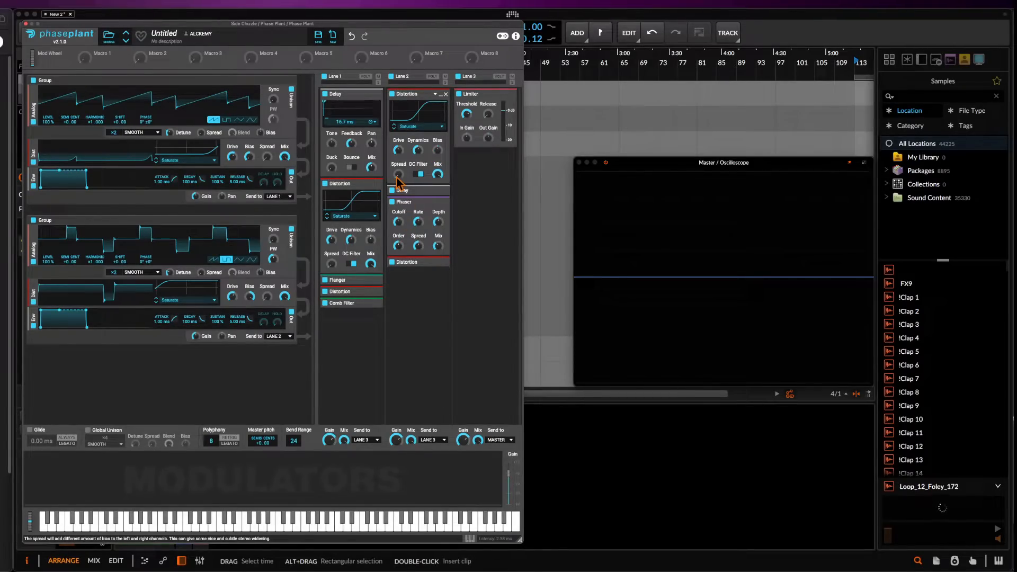
Insert a notch Filter with slope ×2 before the first group's Distortion and modulate its cutoff with a Random modulator at 0% jitter, 100% smooth
click(144, 139)
click(200, 173)
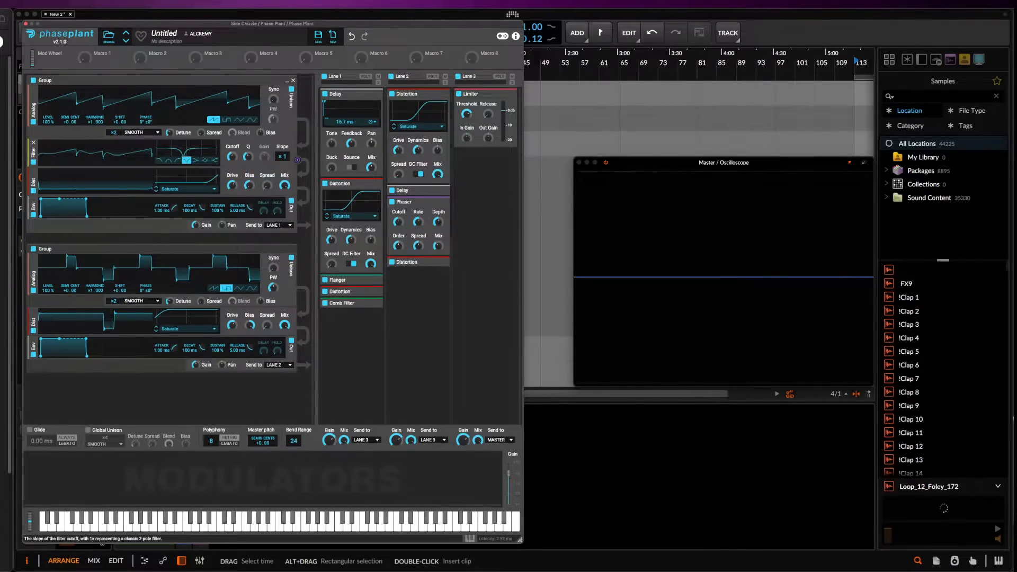
click(63, 477)
click(70, 500)
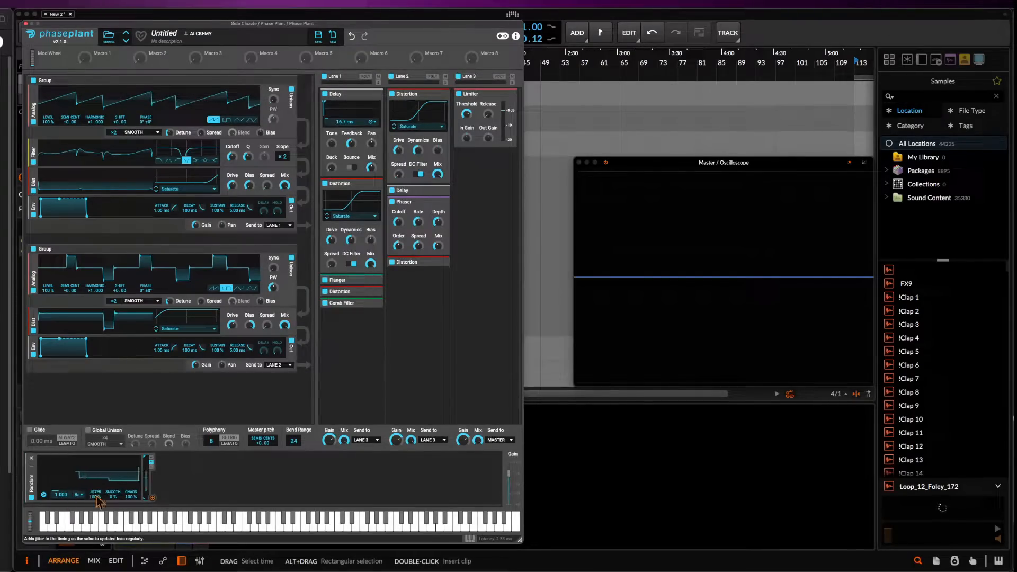
drag(113, 497, 113, 477)
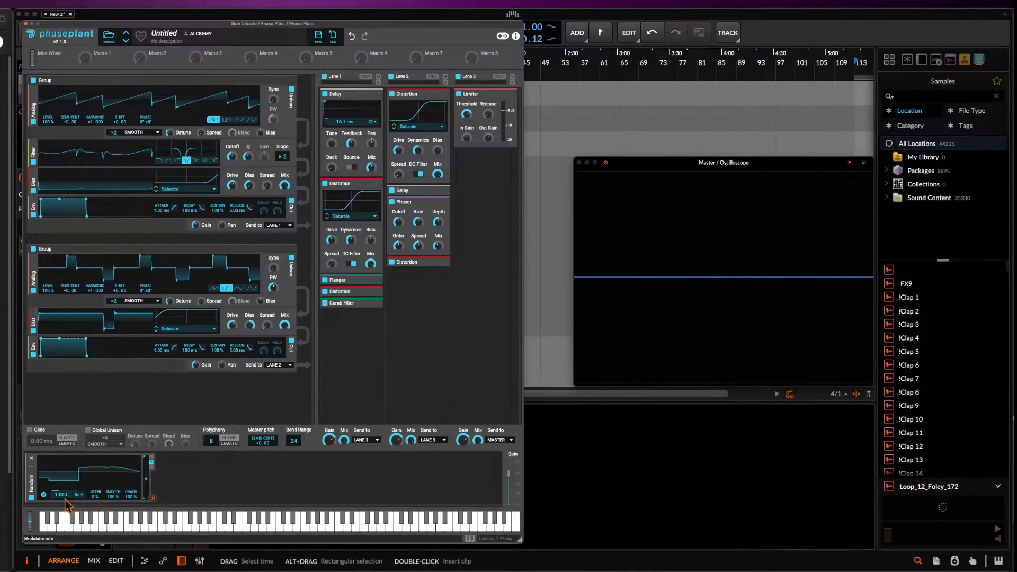
drag(152, 498, 232, 157)
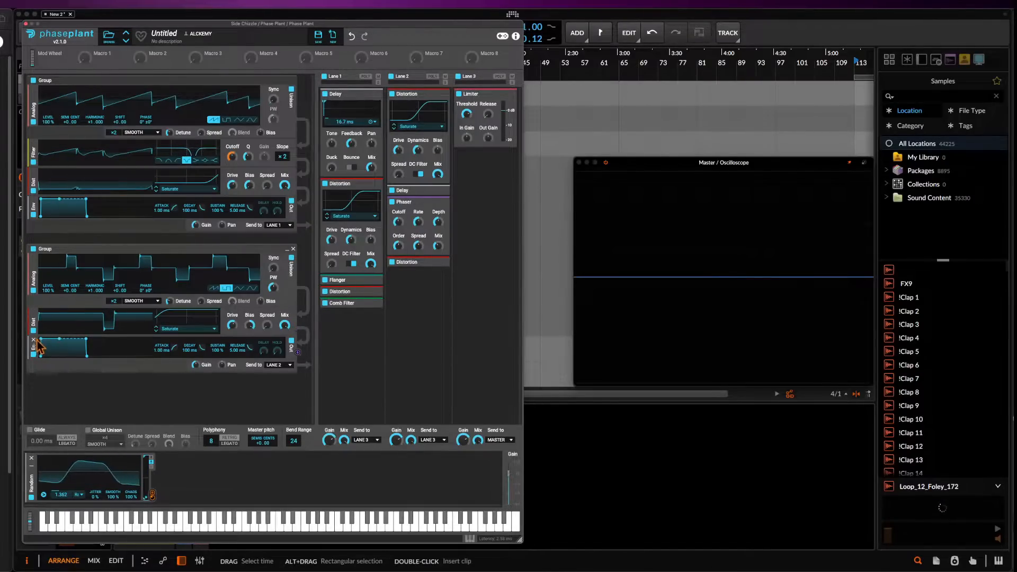
Insert a notch Filter with slope ×3 after the second group's Distortion and modulate its cutoff with a duplicated Random modulator at 1.777 Hz
right_click(101, 345)
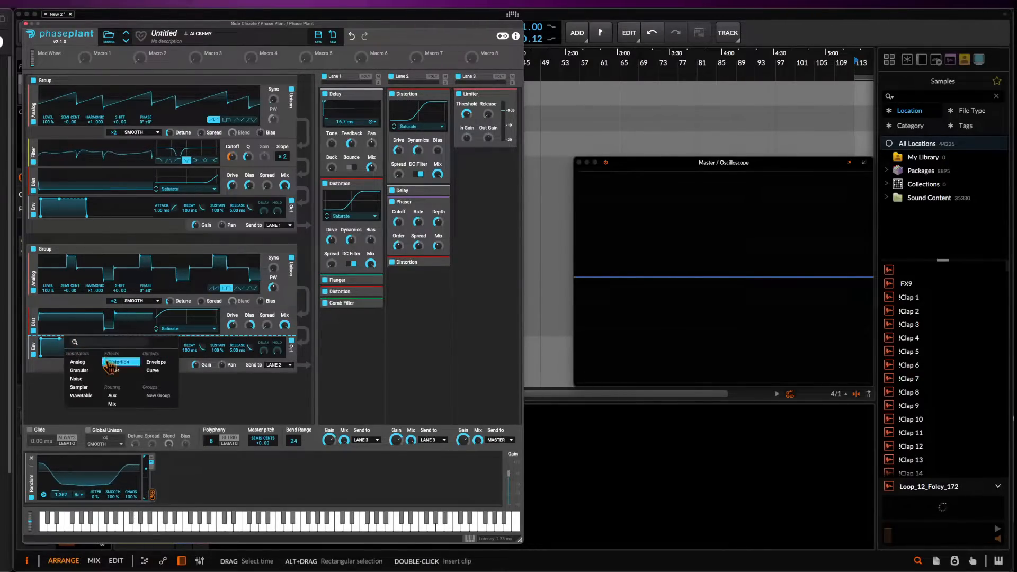
click(113, 378)
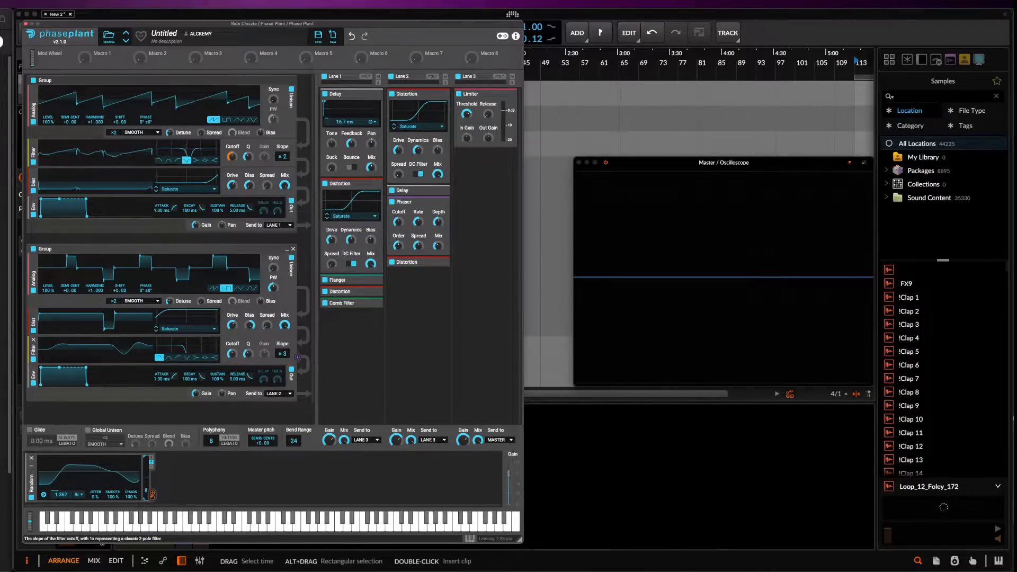
click(187, 358)
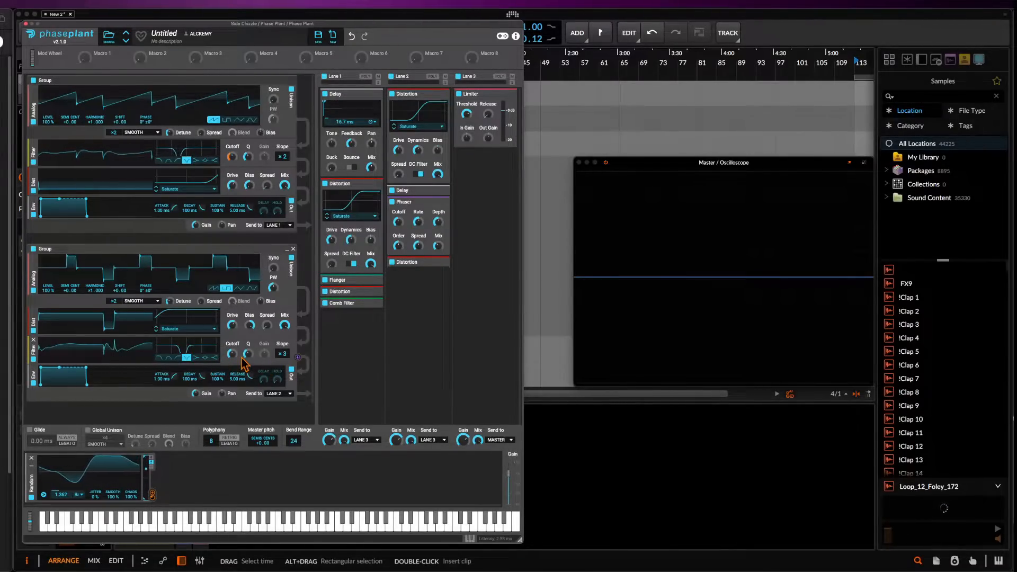
drag(34, 478, 86, 489)
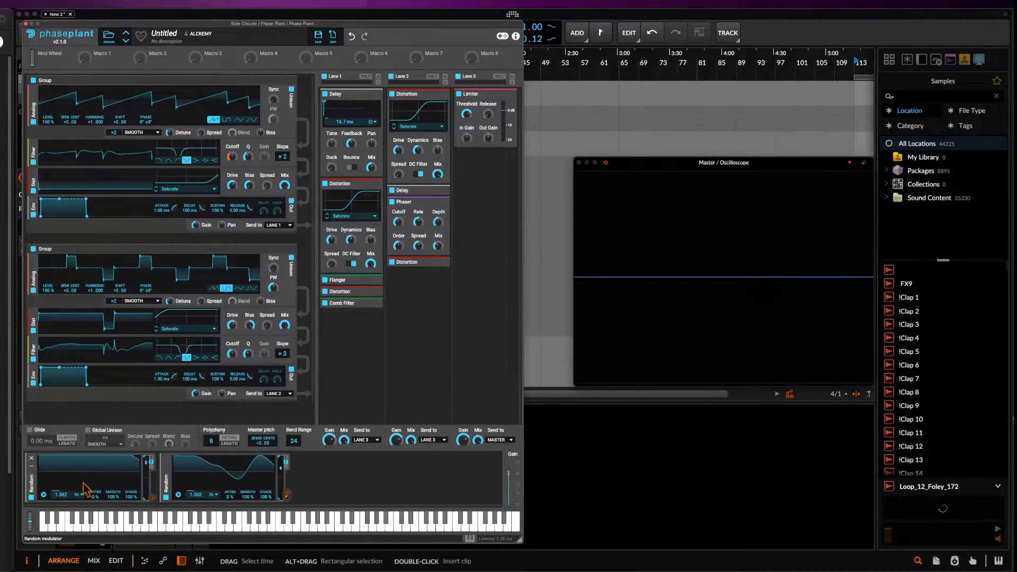
drag(153, 499, 232, 342)
drag(228, 352, 231, 353)
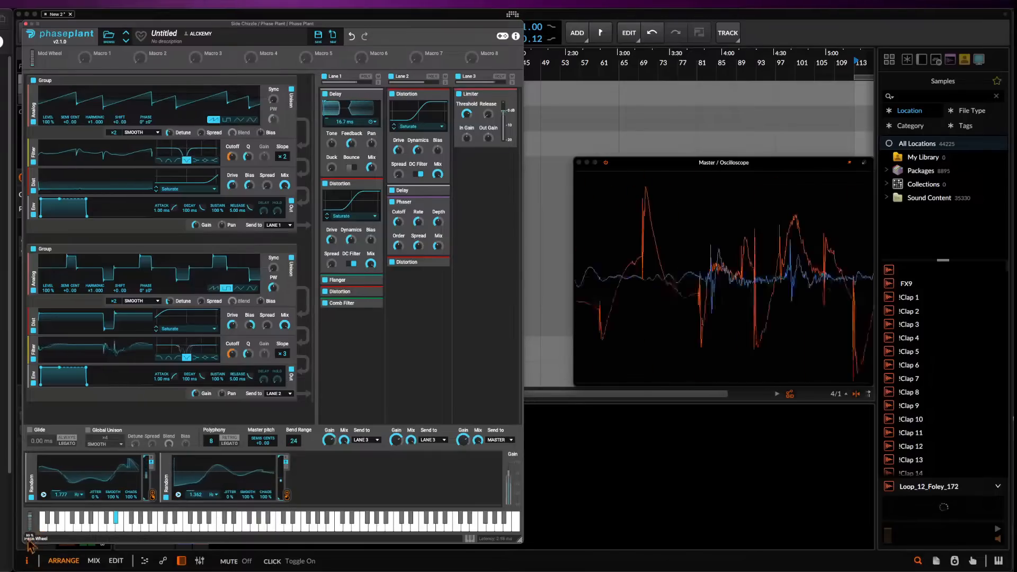
mouse_move(20, 535)
mouse_down()
mouse_move(20, 565)
mouse_move(7, 545)
mouse_up()
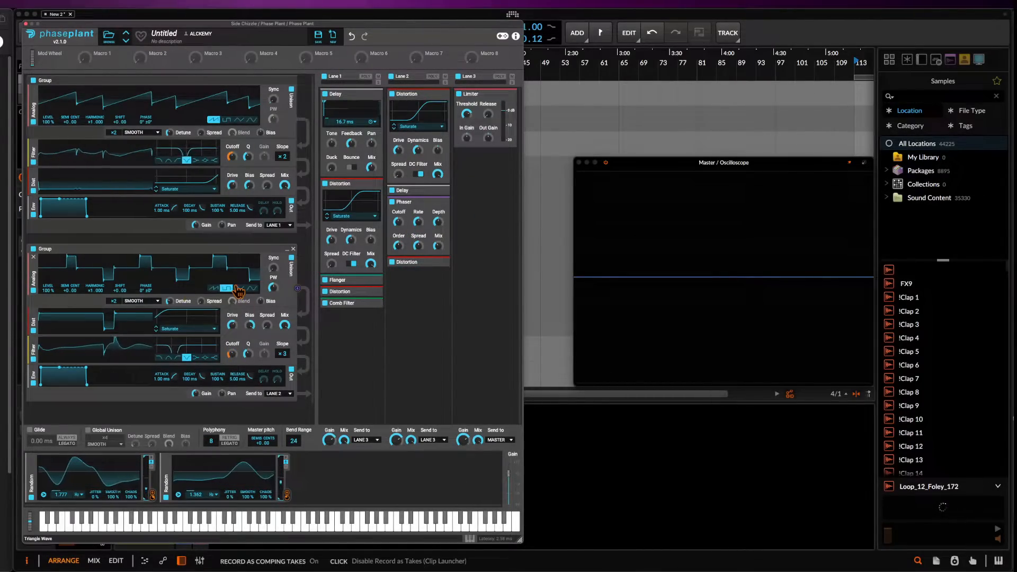
Add a Frequency Shifter at −0.65 Hz before the Delay in lane 2, compare it with bypass, and minimize it
click(426, 184)
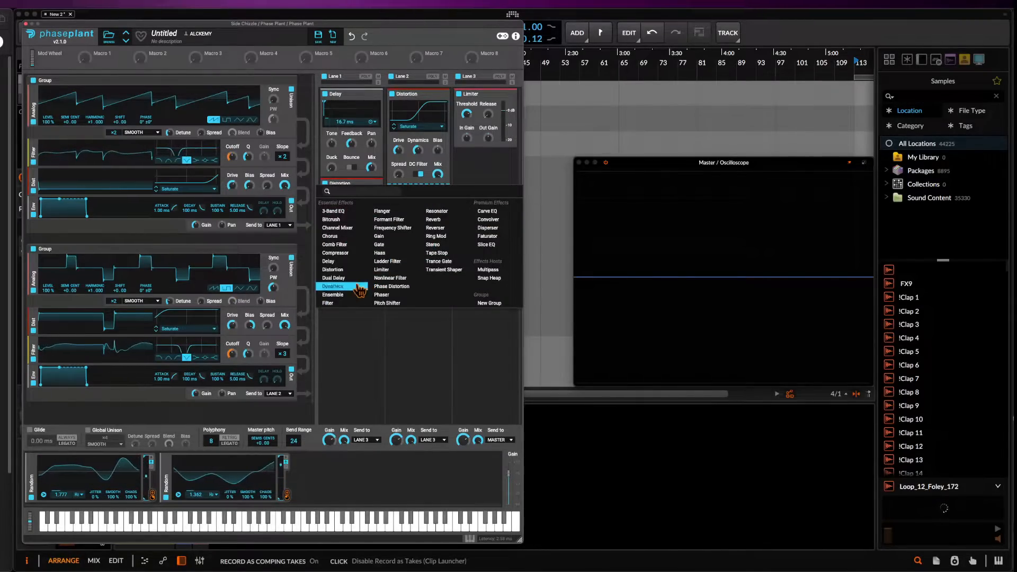
click(384, 228)
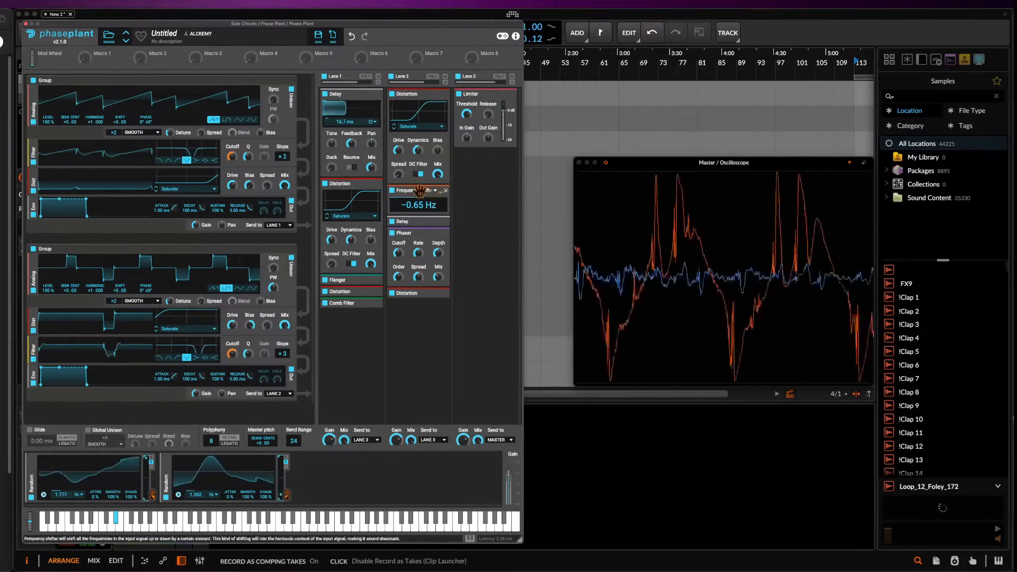
click(395, 194)
click(395, 194)
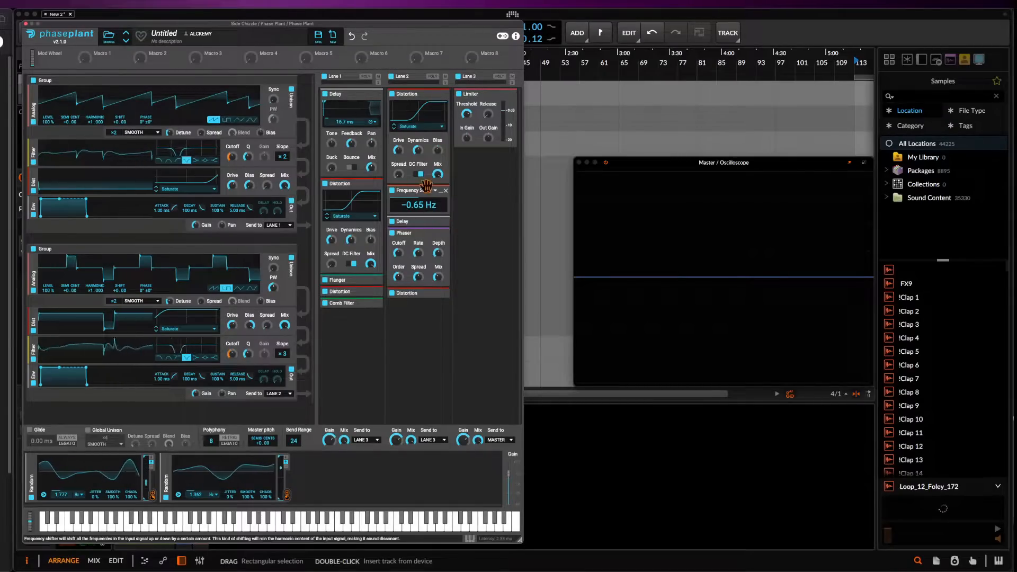
click(441, 194)
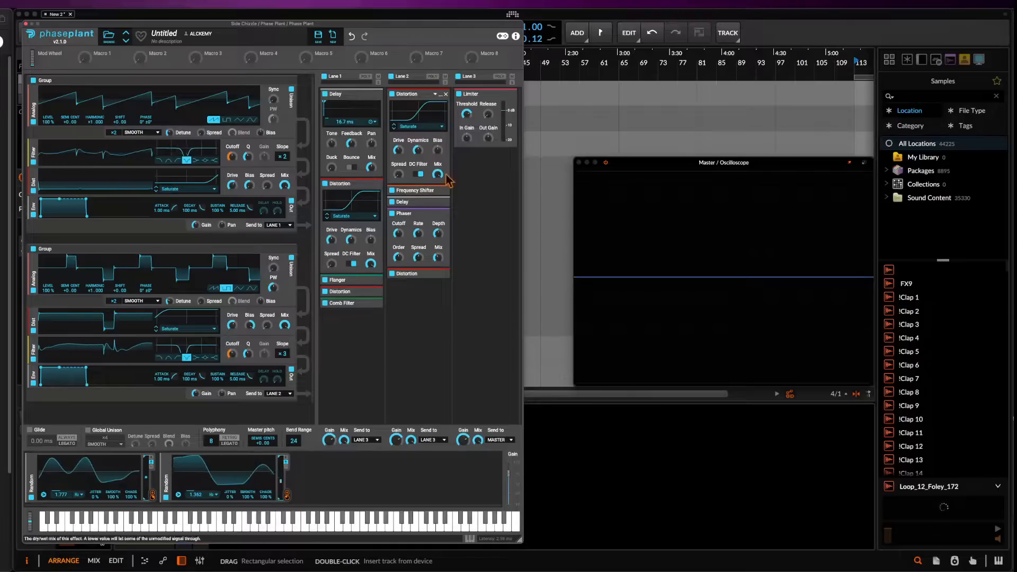
Add a Distortion of type Saturate before the Limiter in lane 3, with its DC filter enabled
click(477, 182)
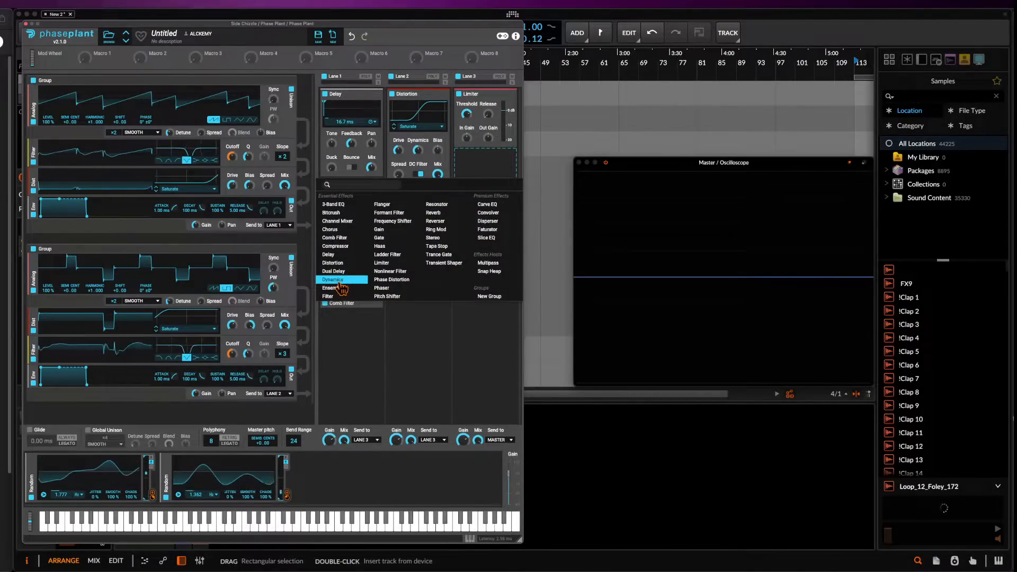
click(332, 263)
drag(485, 154, 504, 121)
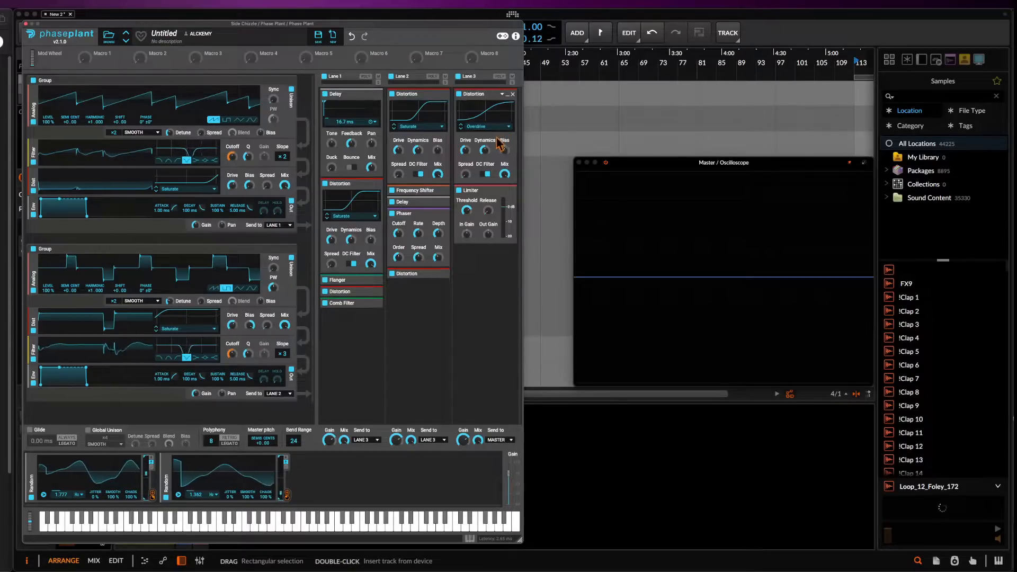
click(484, 132)
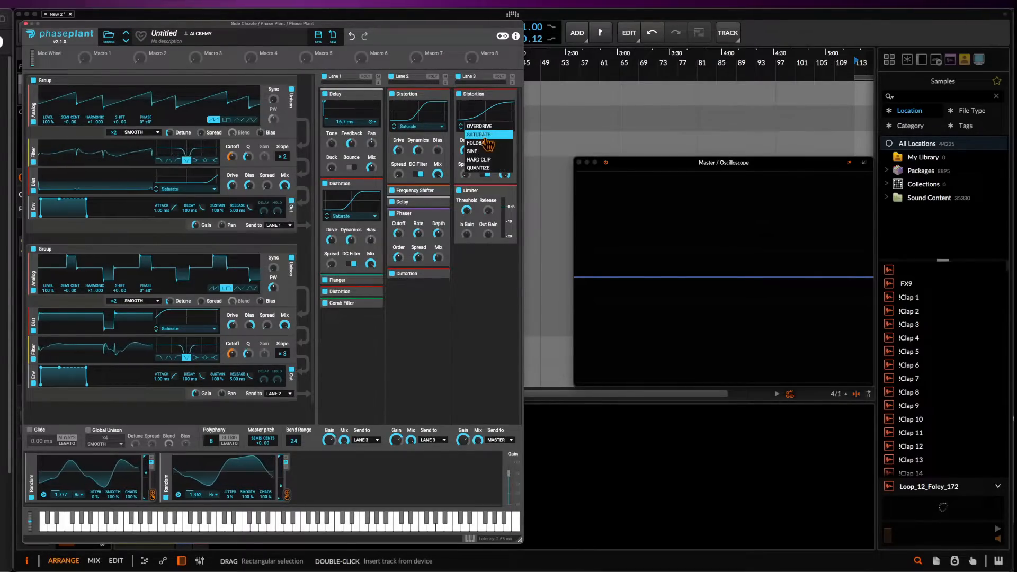
click(488, 143)
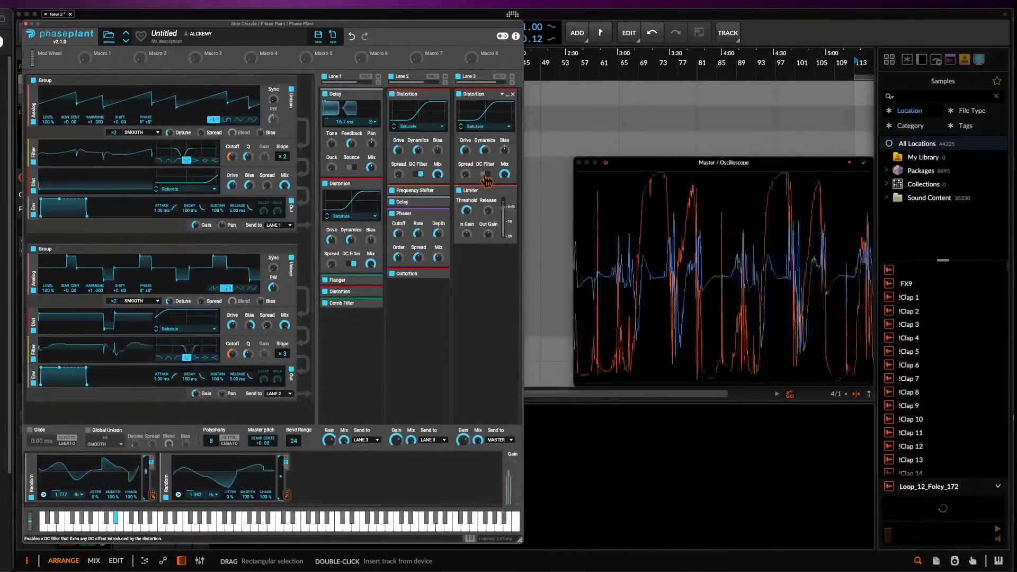
click(486, 175)
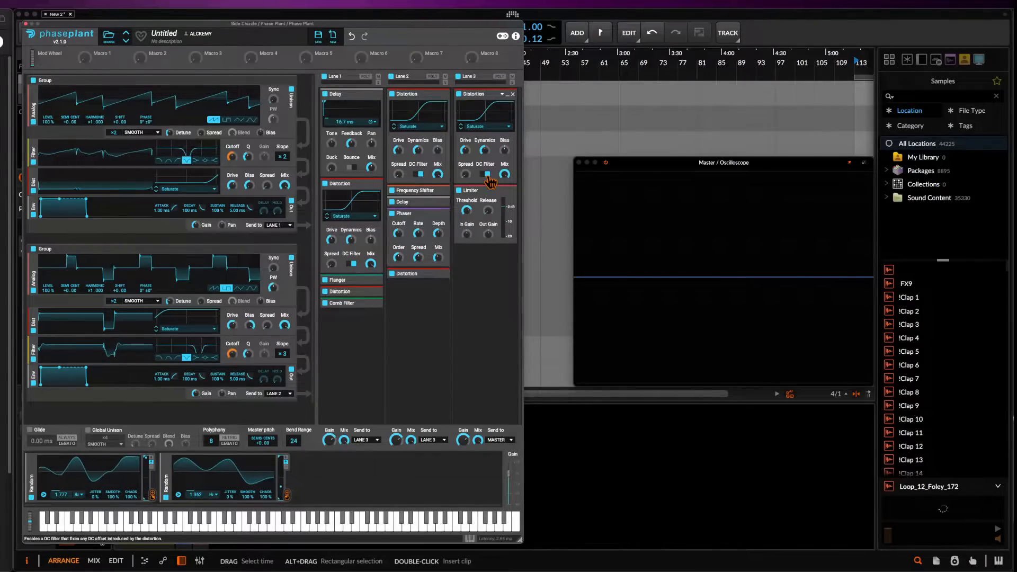
Add a low-pass Filter at the end of lane 2 and modulate its cutoff with a duplicated Random modulator
click(483, 91)
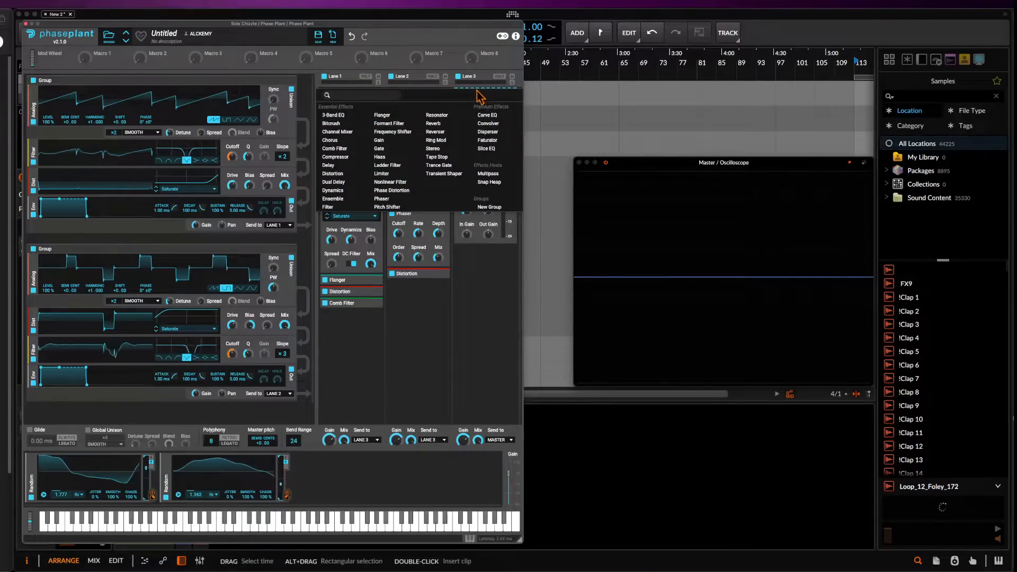
click(413, 288)
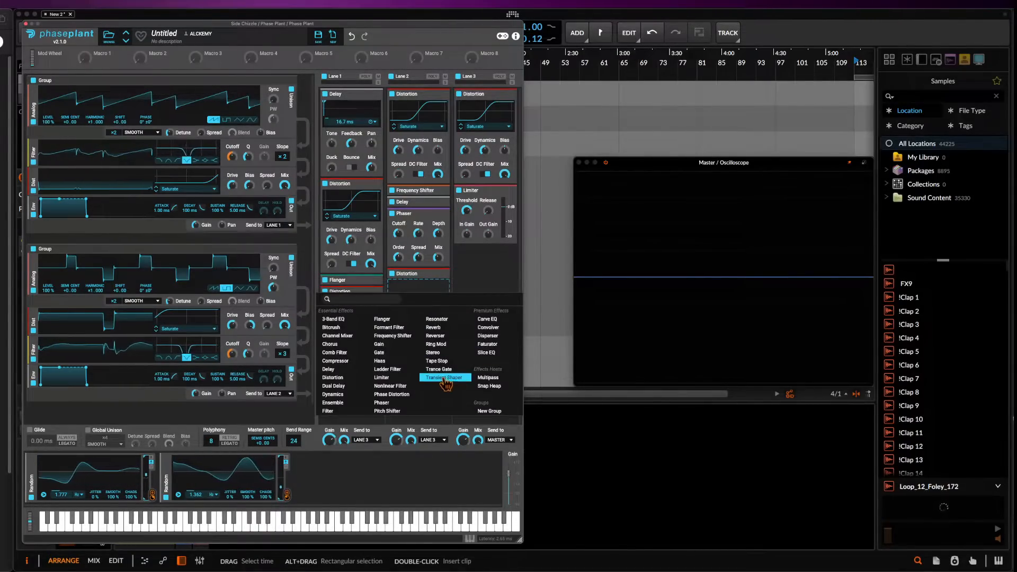
click(328, 411)
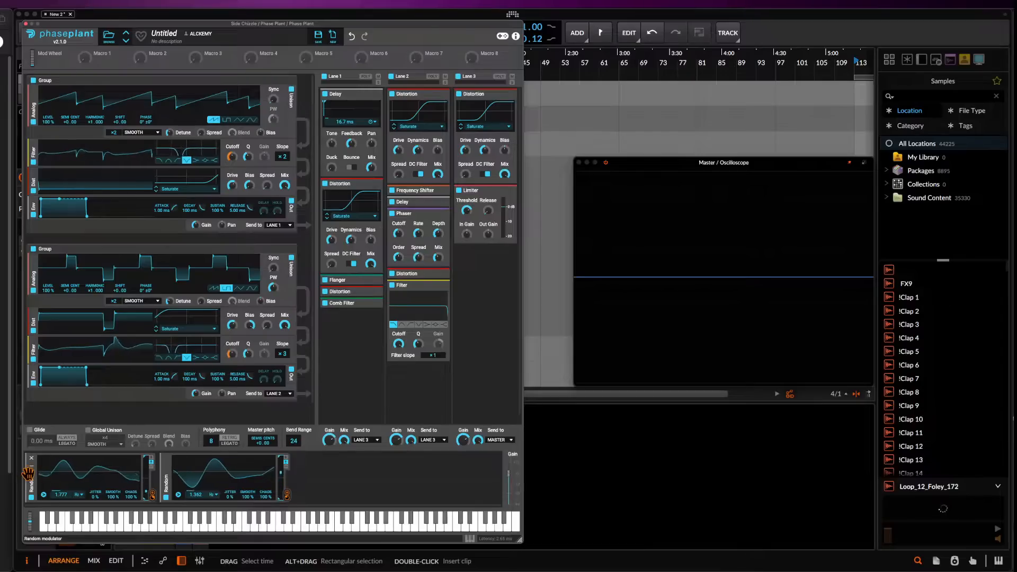
drag(30, 478, 142, 498)
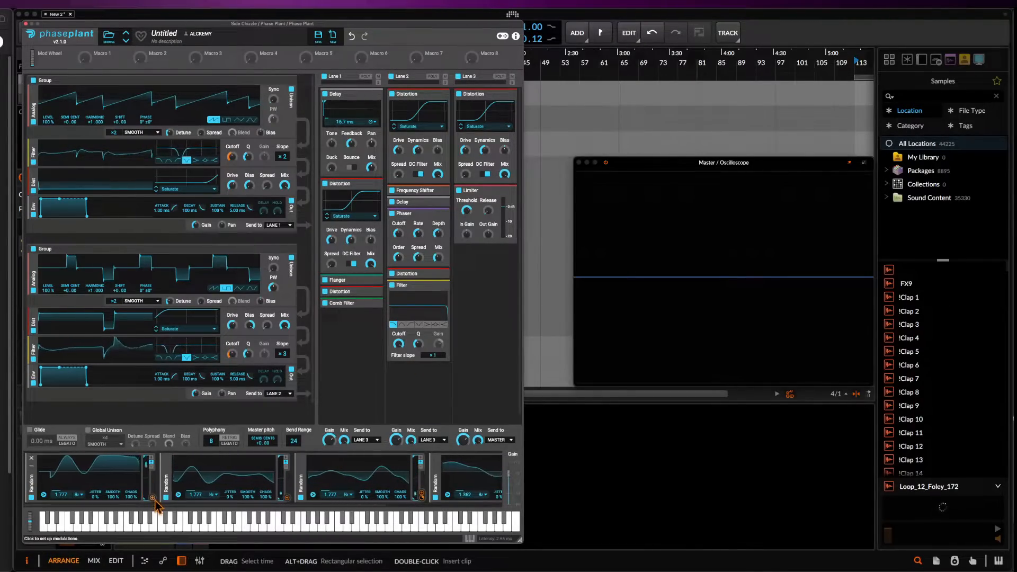
drag(152, 498, 400, 355)
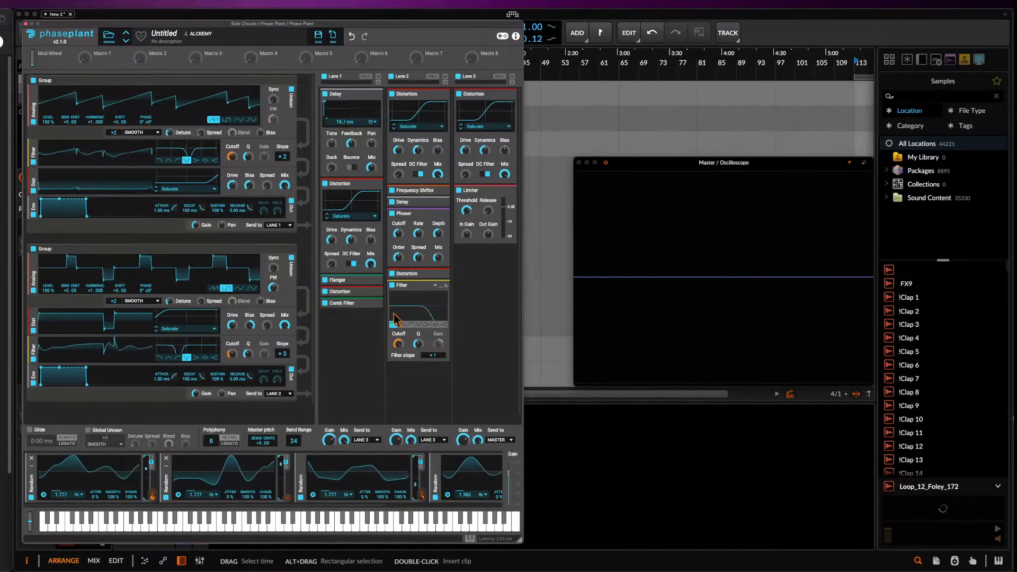
Add a low-pass Filter after the Comb Filter in lane 1 and modulate its lowered cutoff with the second Random modulator
click(351, 330)
click(335, 445)
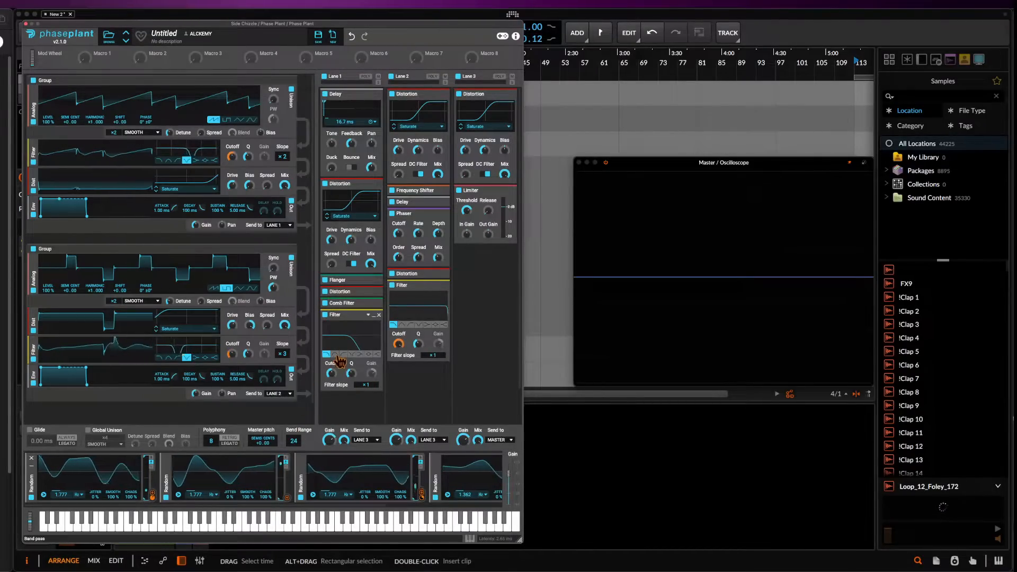
drag(286, 498, 332, 377)
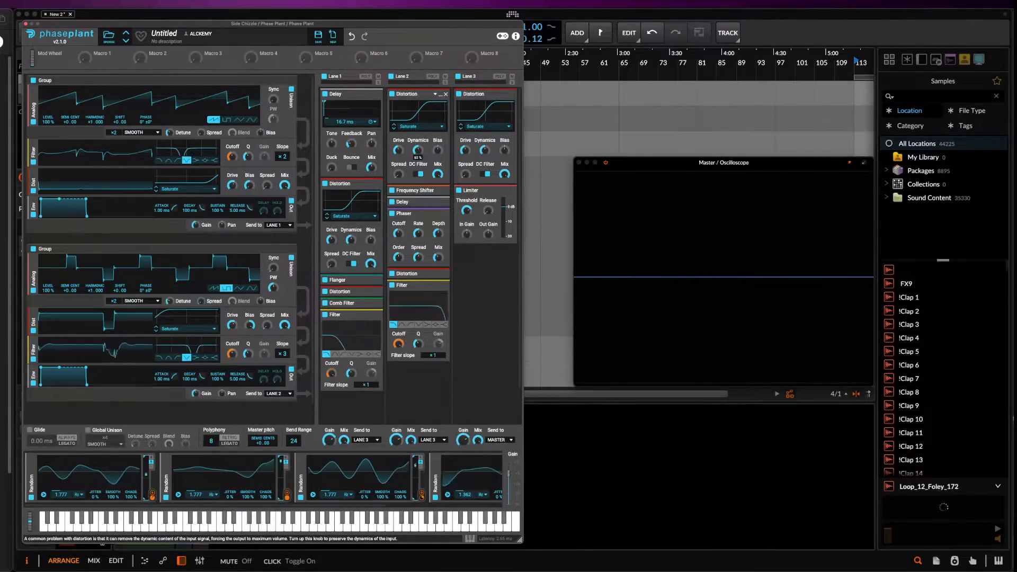
Expand the Delay in lane 2 and audition the patch while bending the pitch down
click(408, 202)
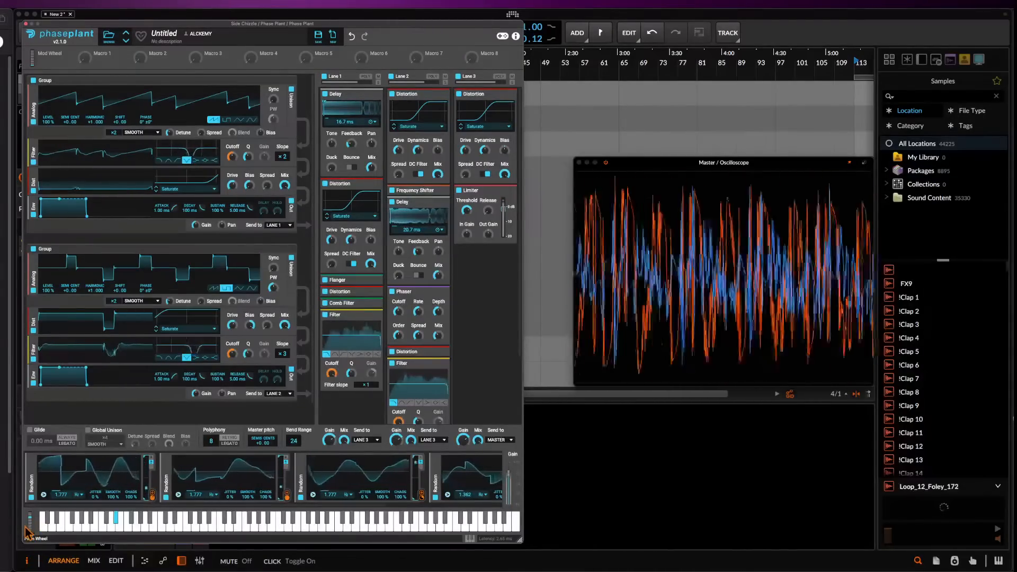
drag(25, 527, 8, 540)
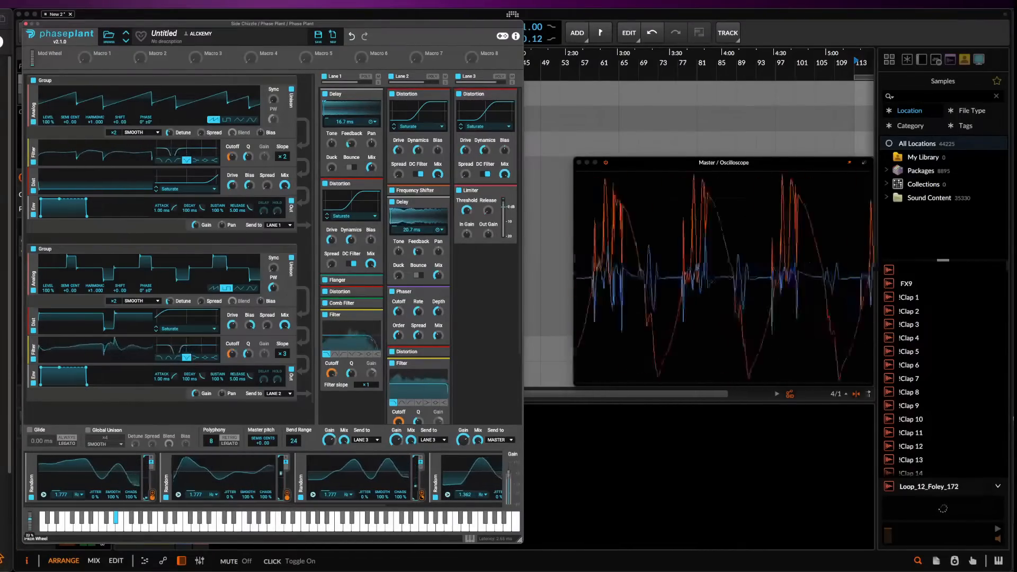
Add a Multipass effect at the start of lane 3, before the Distortion, and open its editor
click(493, 89)
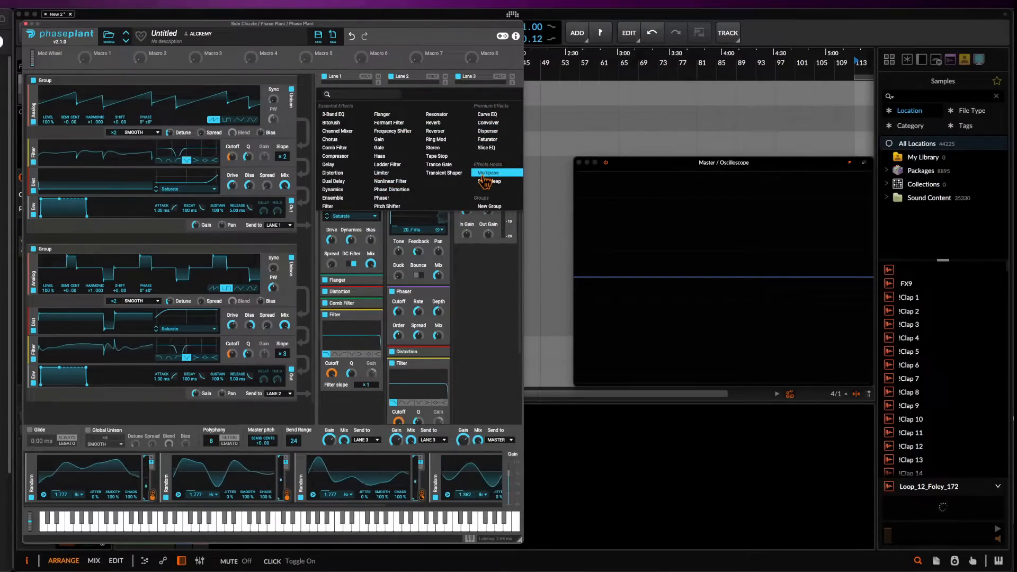
click(484, 174)
click(511, 112)
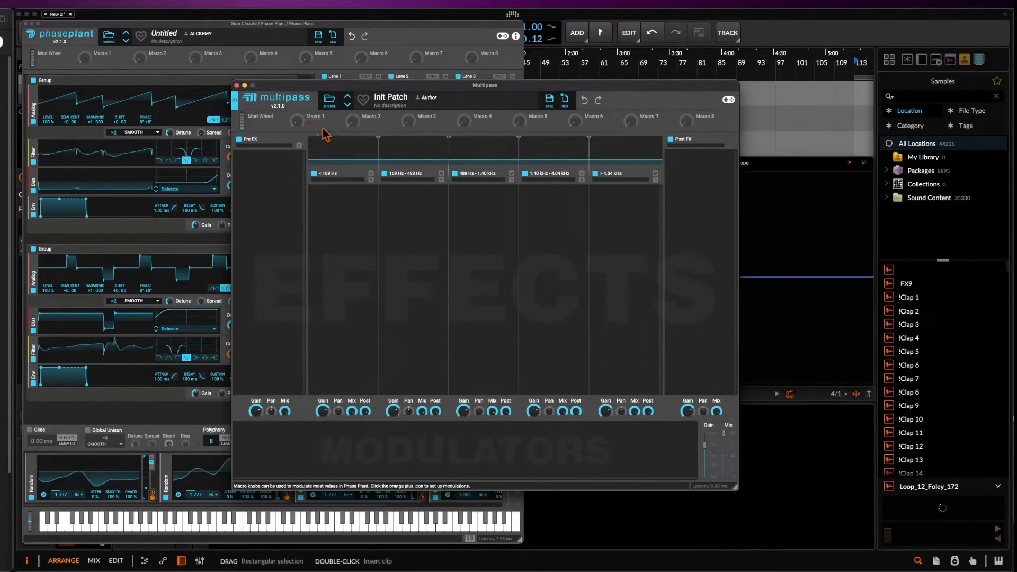
click(329, 98)
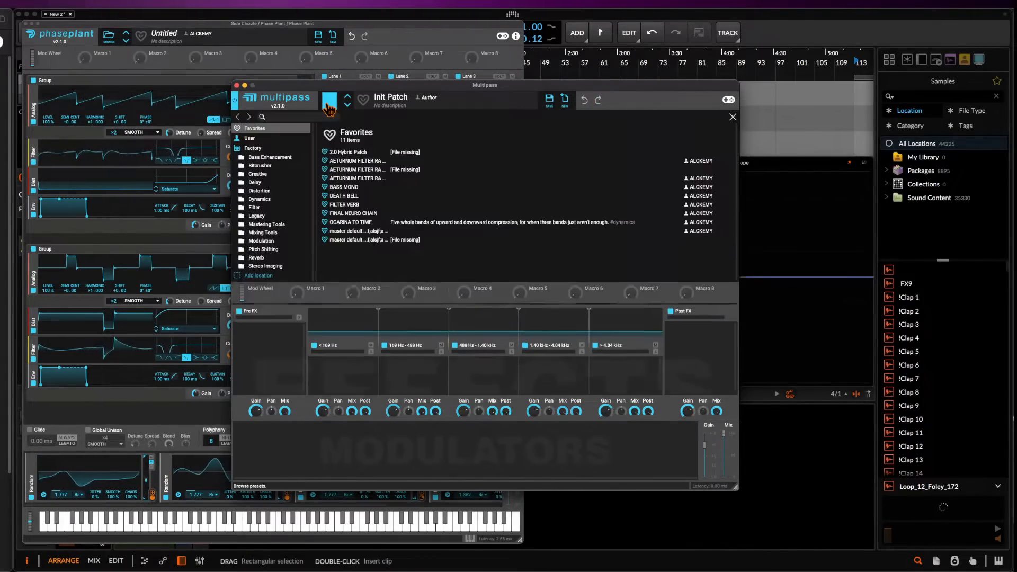
click(348, 162)
click(331, 101)
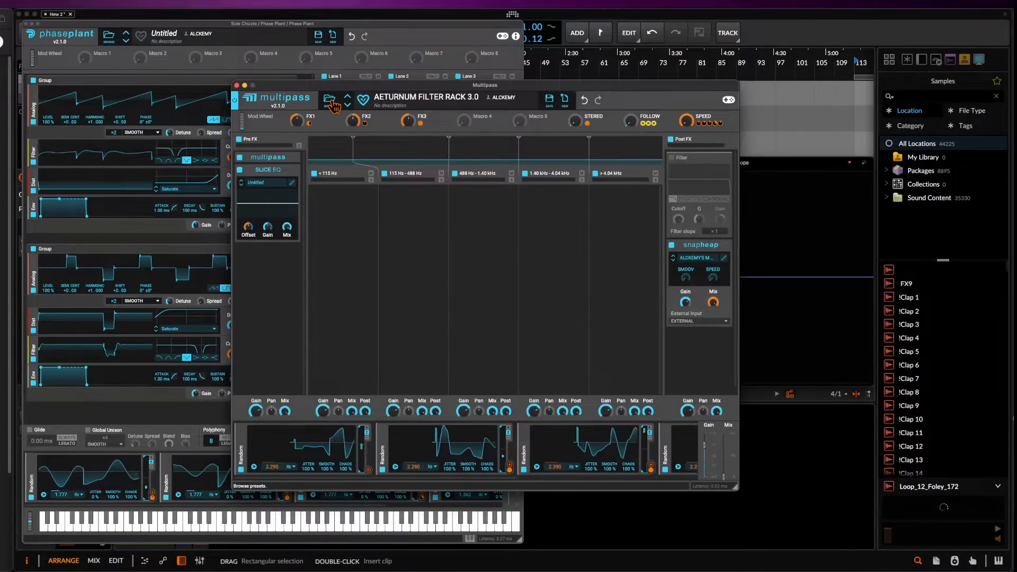
Load the favorite preset AETURNUM FILTER RACK 6.0 into Multipass
click(332, 102)
click(345, 179)
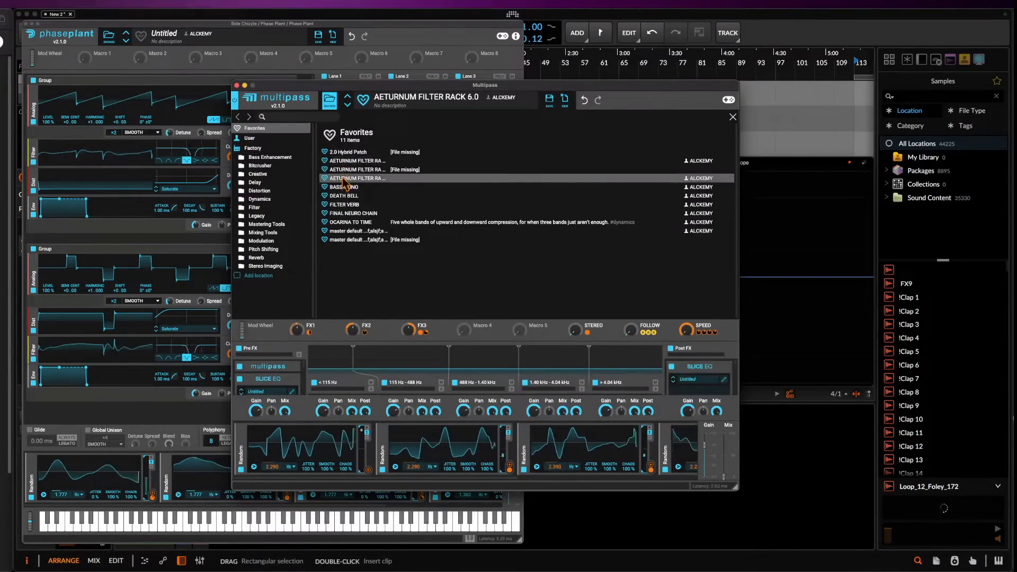
click(329, 100)
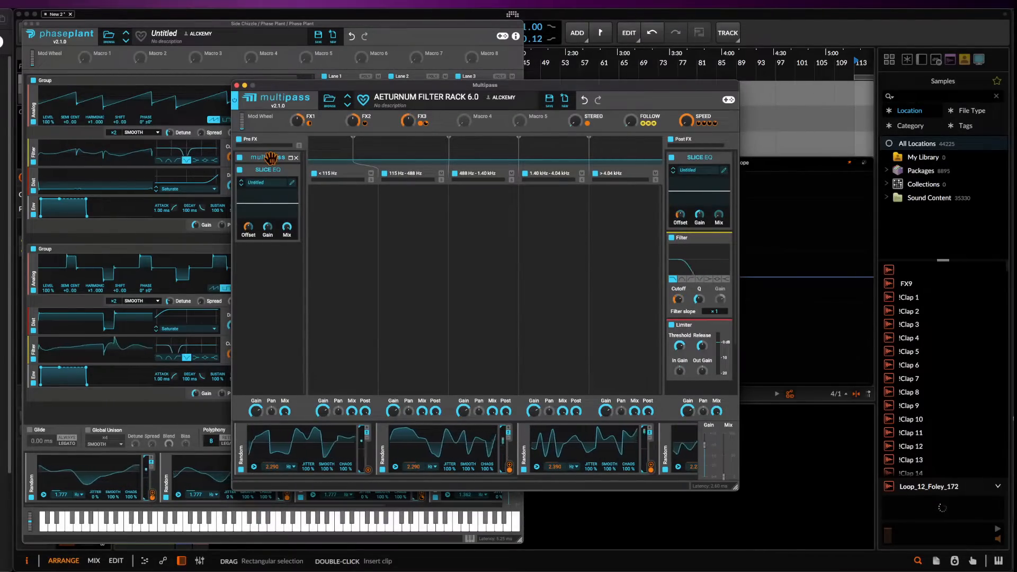
Move the nested Multipass from the Pre FX chain to the start of the Post FX chain
drag(270, 157, 726, 159)
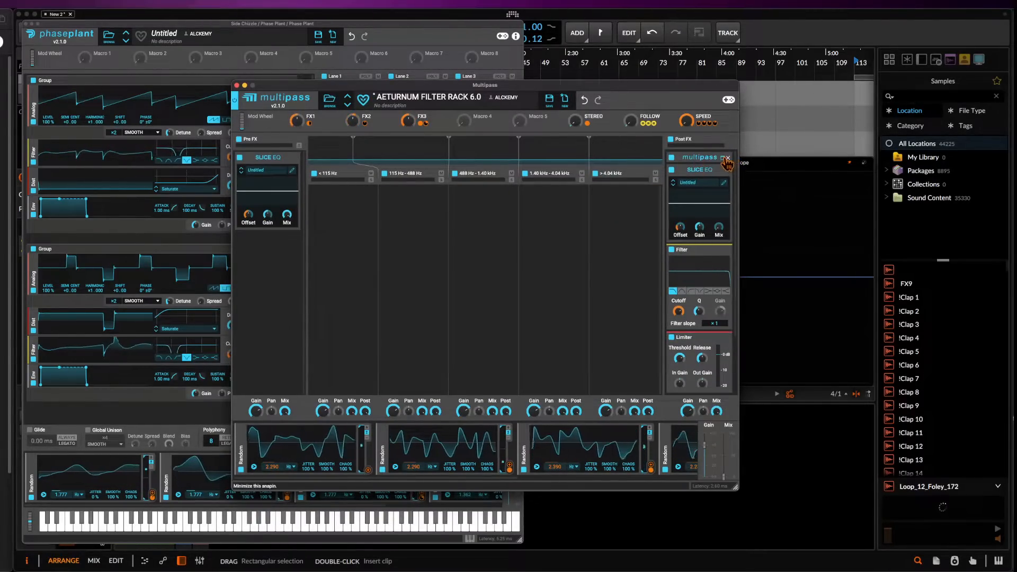
click(724, 157)
click(723, 158)
Shape the Pre FX Slice EQ with a wide low boost, a low-mid cut, and a narrow midrange boost and cut
click(292, 170)
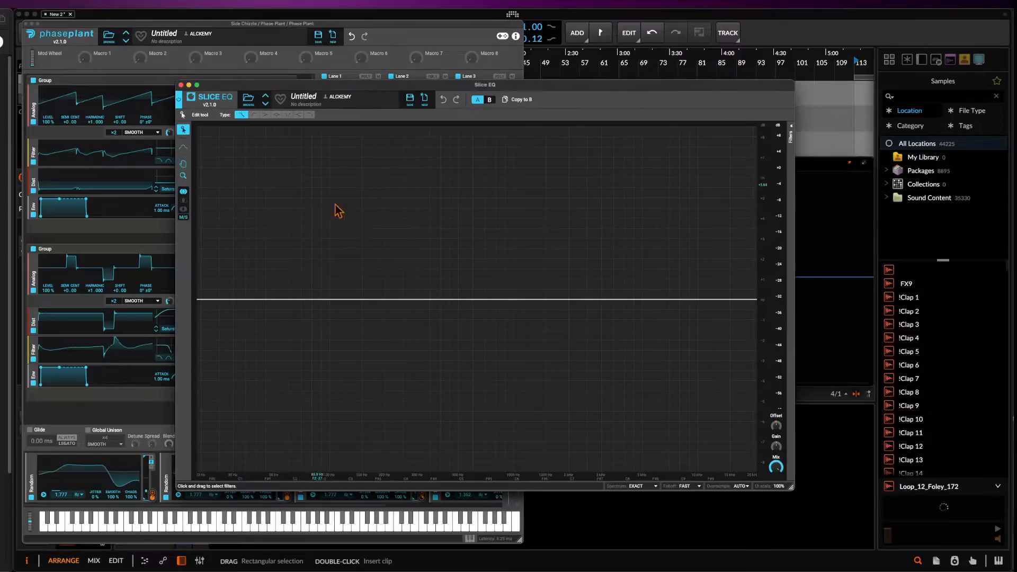
drag(411, 313, 318, 165)
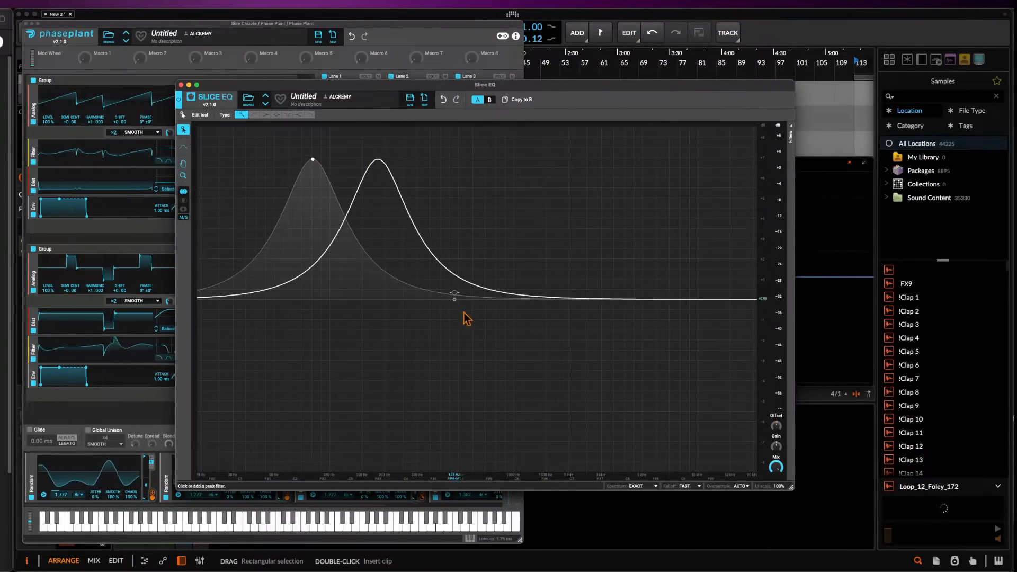
drag(488, 312, 392, 405)
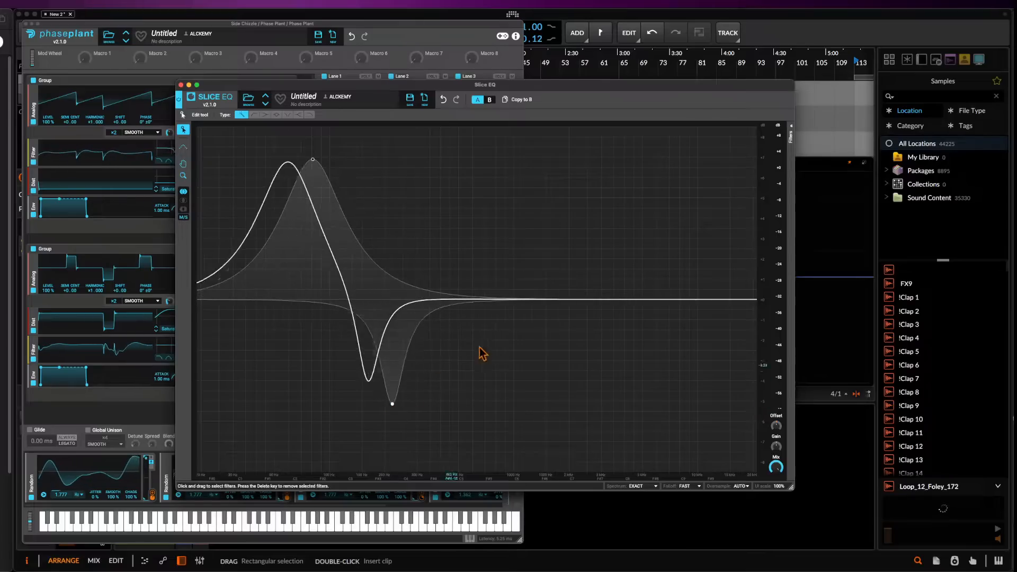
drag(498, 306, 472, 243)
drag(522, 299, 468, 425)
scroll(467, 422, up, 5)
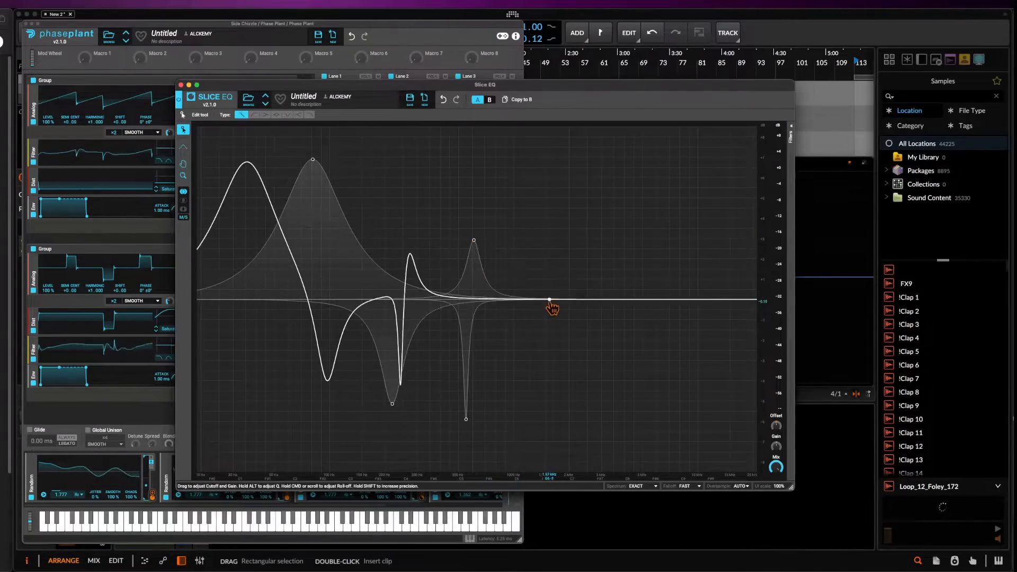
Add two broad, deep cuts in the Slice EQ's upper frequencies, raise the low boost further, and close its editor
drag(549, 300, 539, 464)
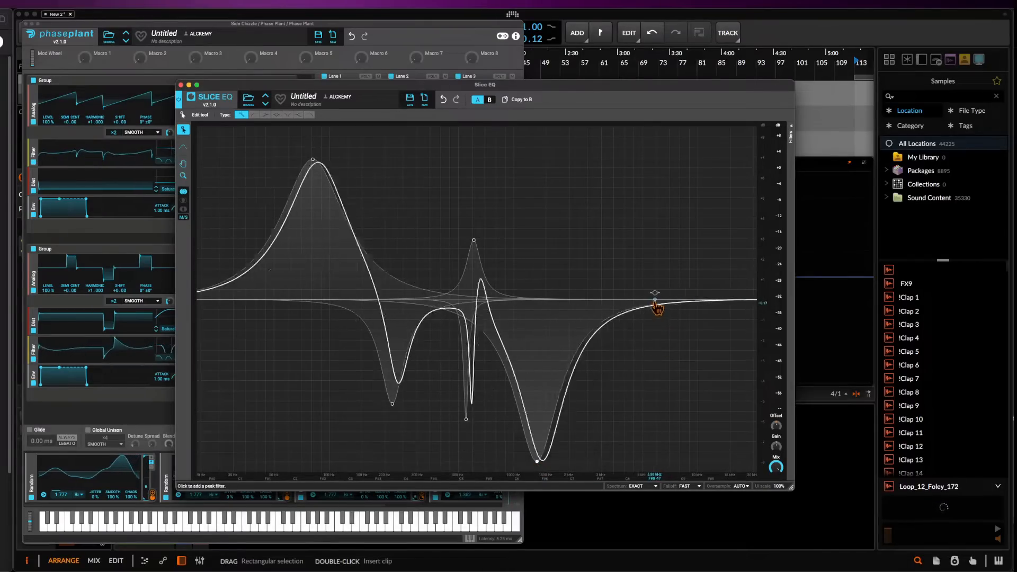
drag(656, 300, 649, 424)
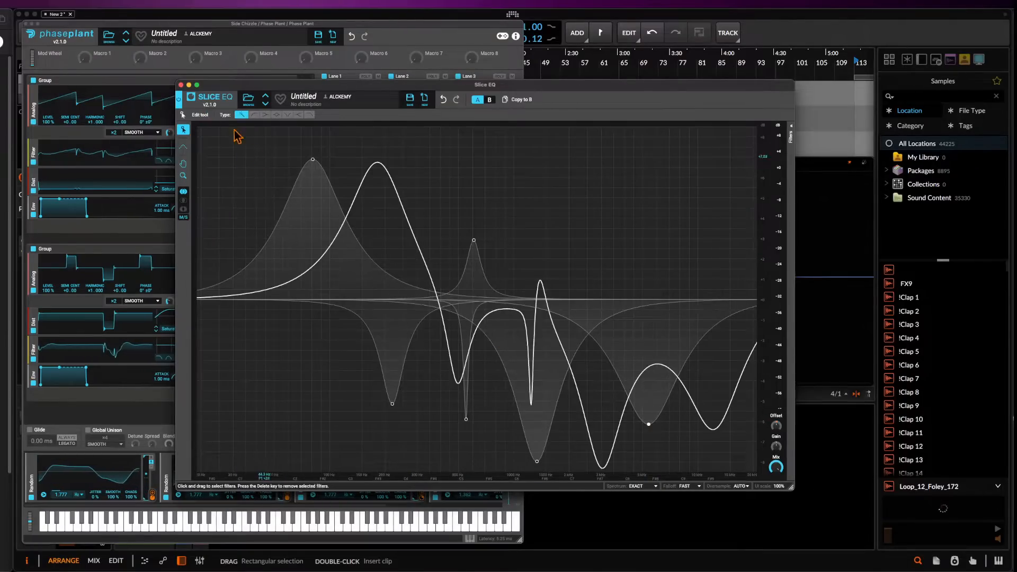
drag(312, 159, 315, 104)
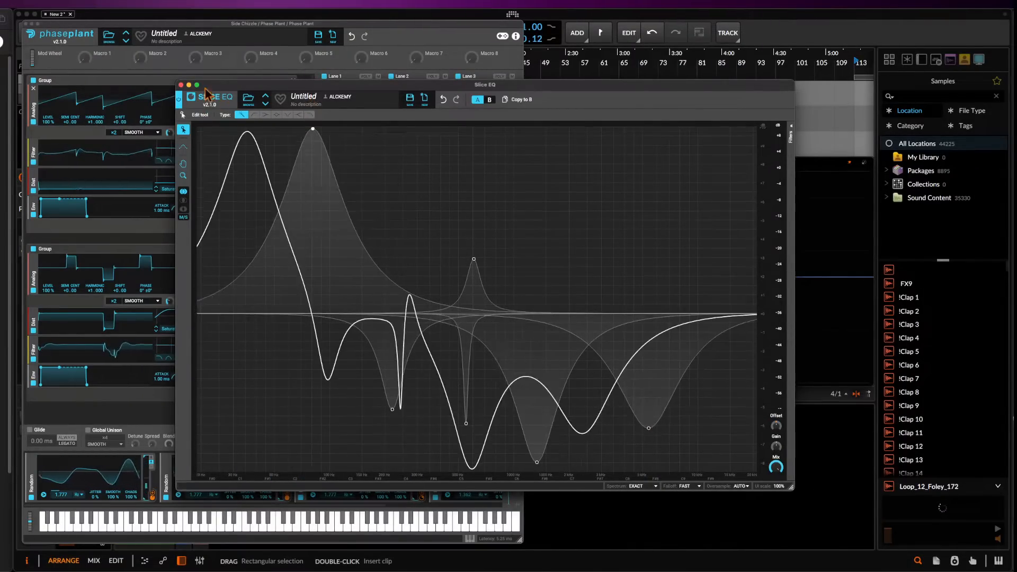
click(180, 85)
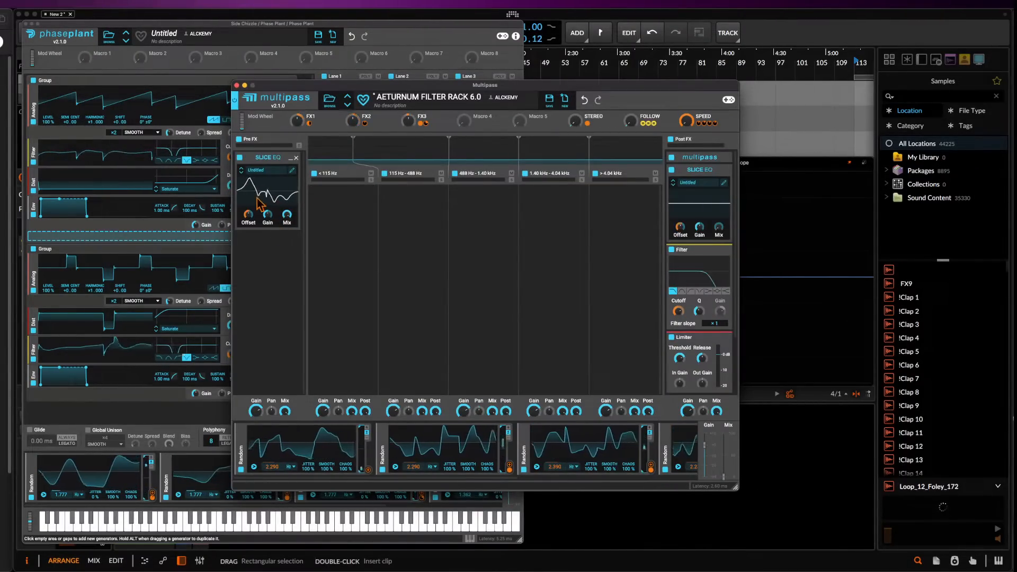
Add a notch Filter with slope x4 after the Pre FX Slice EQ and modulate its cutoff with the FX2 macro
click(265, 249)
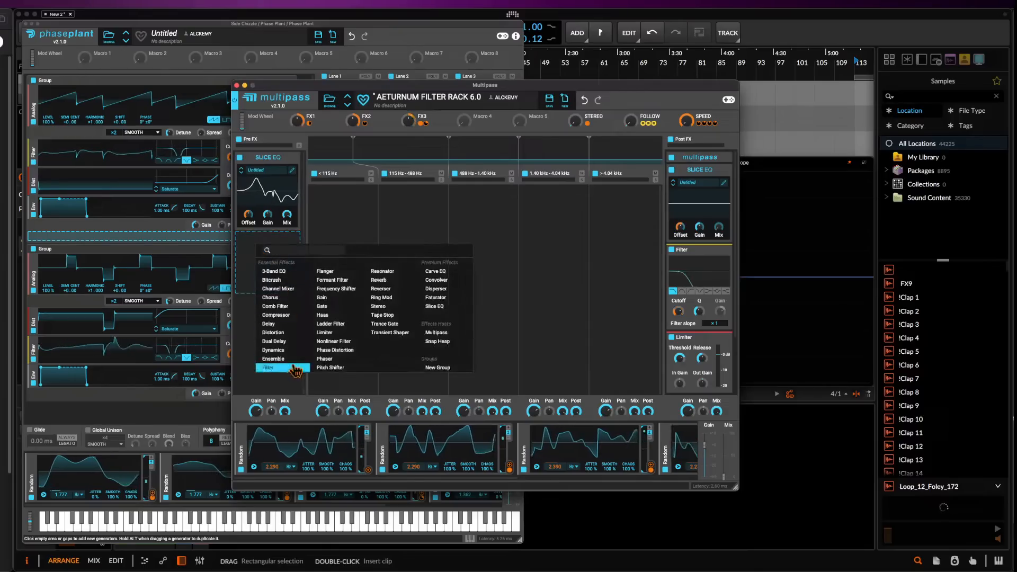
click(275, 373)
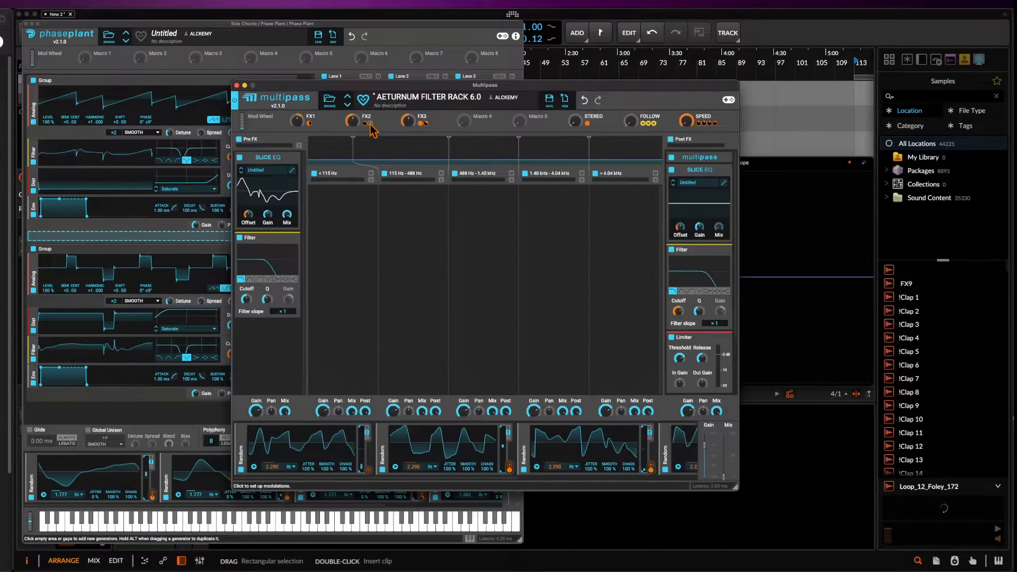
drag(370, 126, 249, 302)
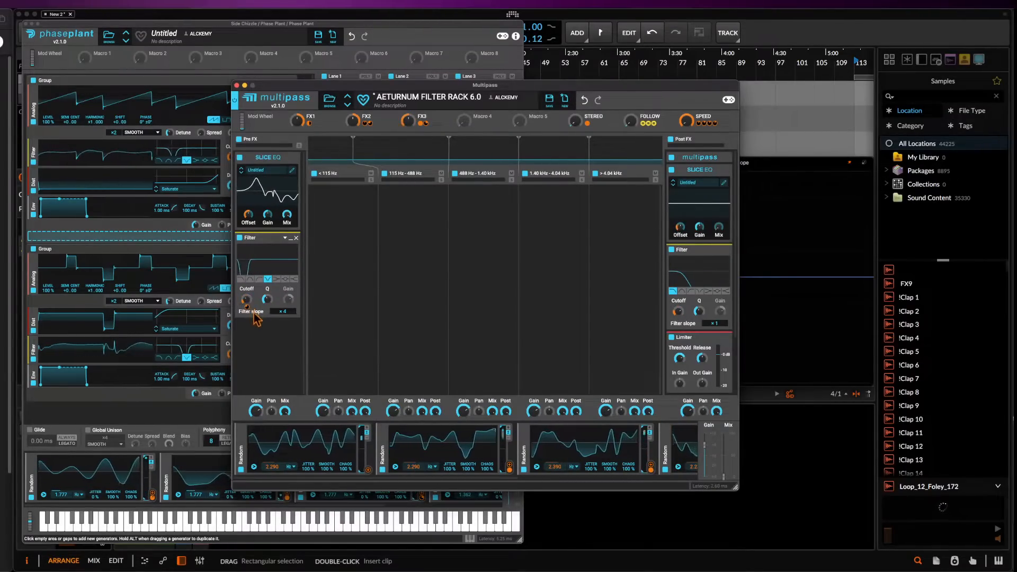
drag(247, 306, 247, 304)
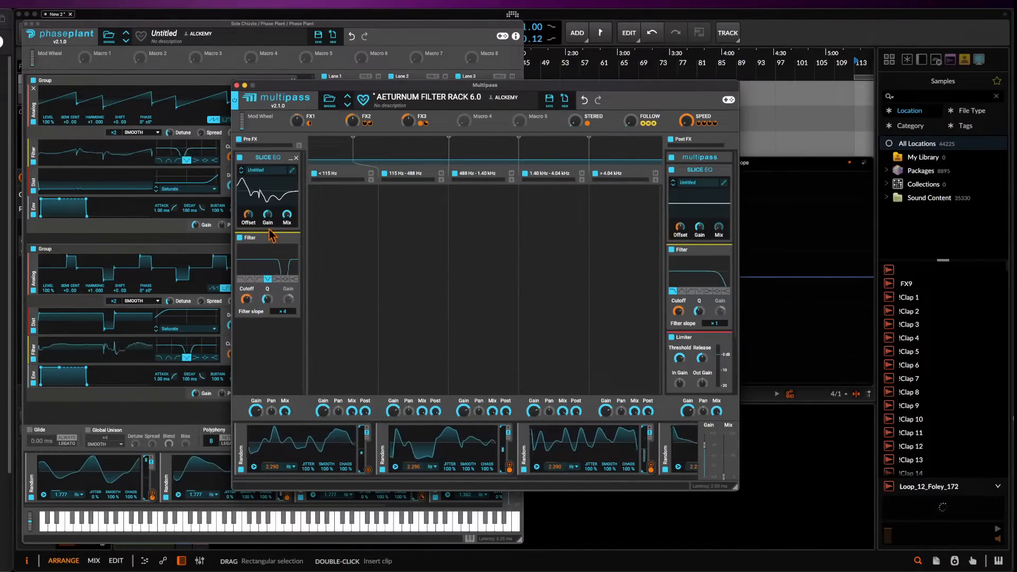
Add an Overdrive Distortion to Multipass's lowest band and minimize it
click(337, 211)
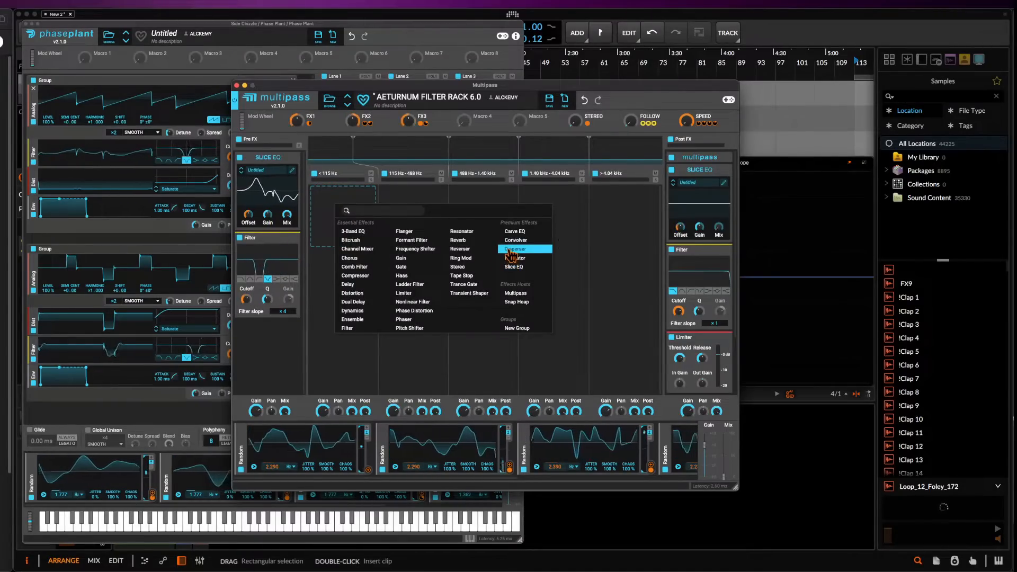
click(365, 293)
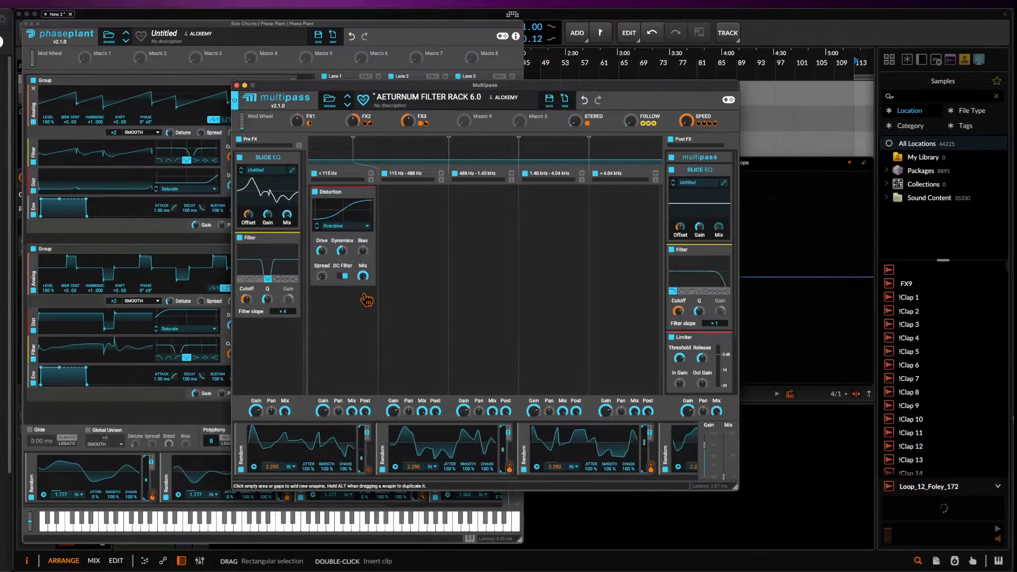
click(372, 180)
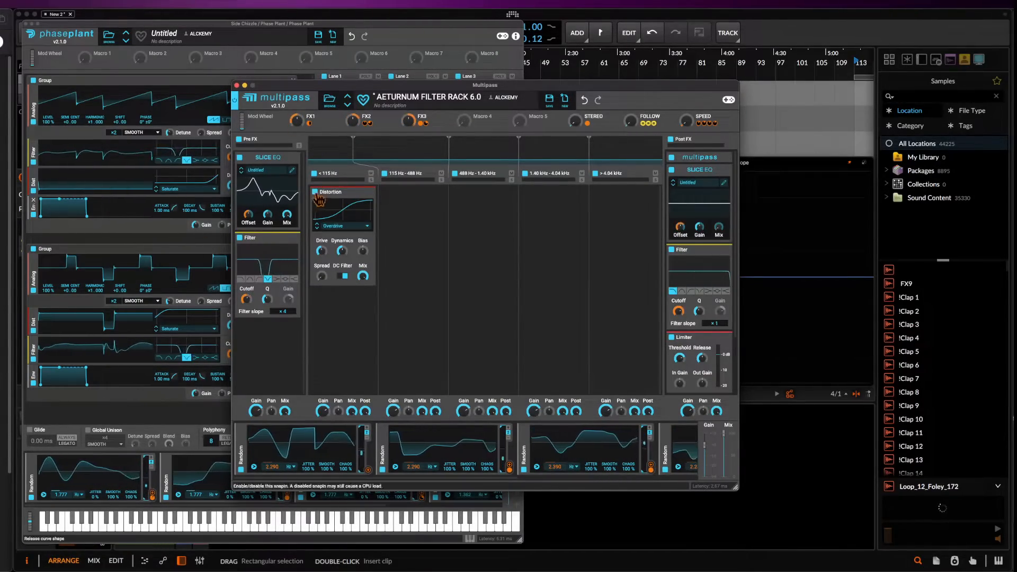
click(371, 192)
Add Dynamics after the Distortion in the lowest band, raise its upper threshold and input gain, and minimize it
click(345, 227)
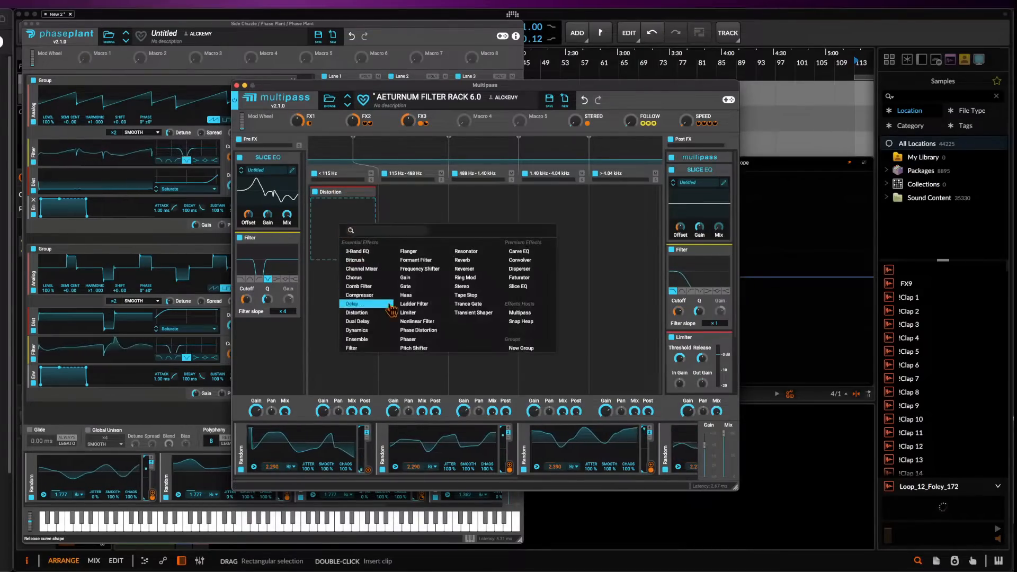
click(371, 331)
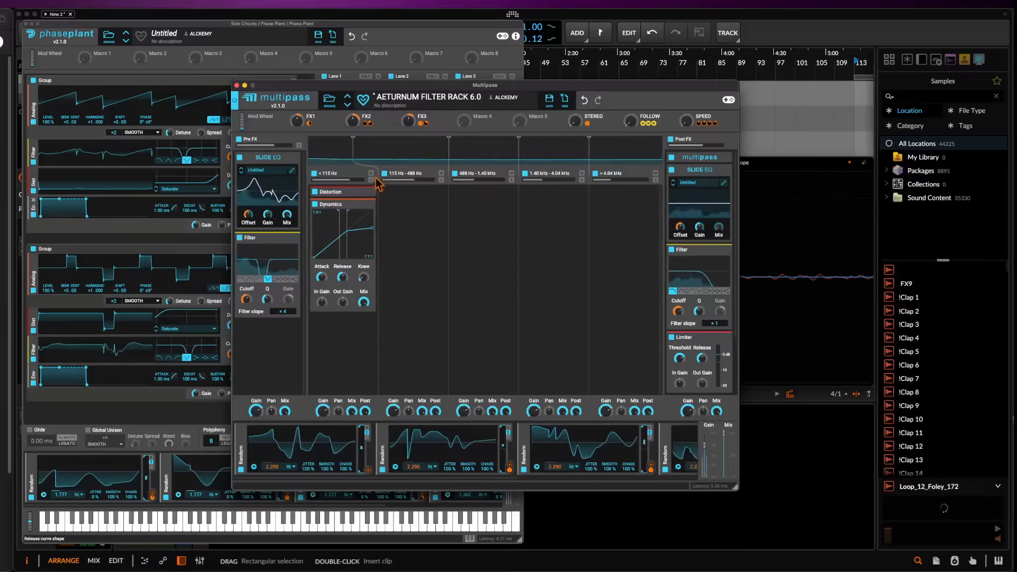
drag(344, 223, 356, 222)
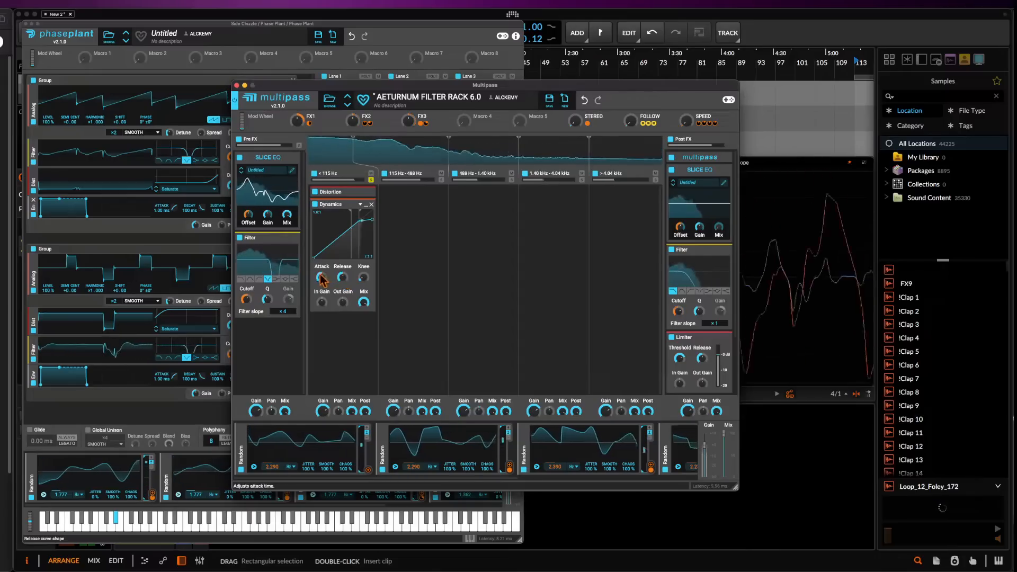
drag(322, 303, 322, 287)
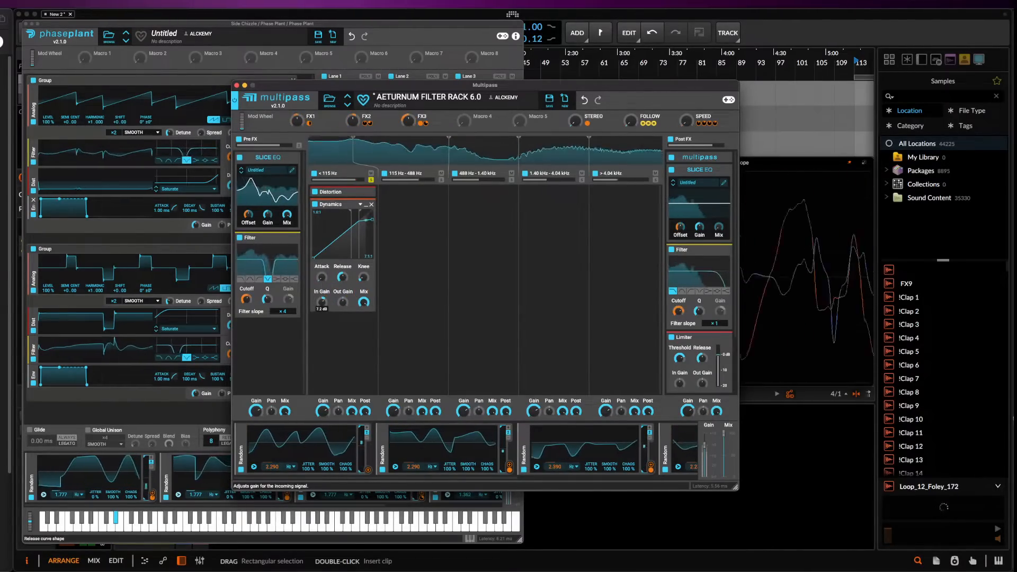
click(365, 204)
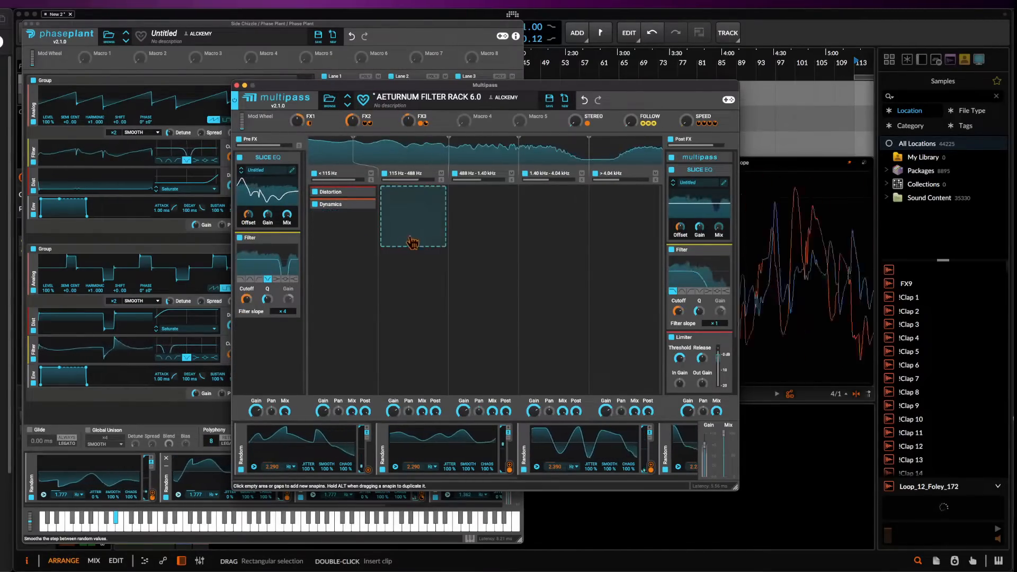
Add a band-pass Nonlinear Filter in Saturated mode to the second band and modulate its cutoff with the FX1 macro
click(416, 208)
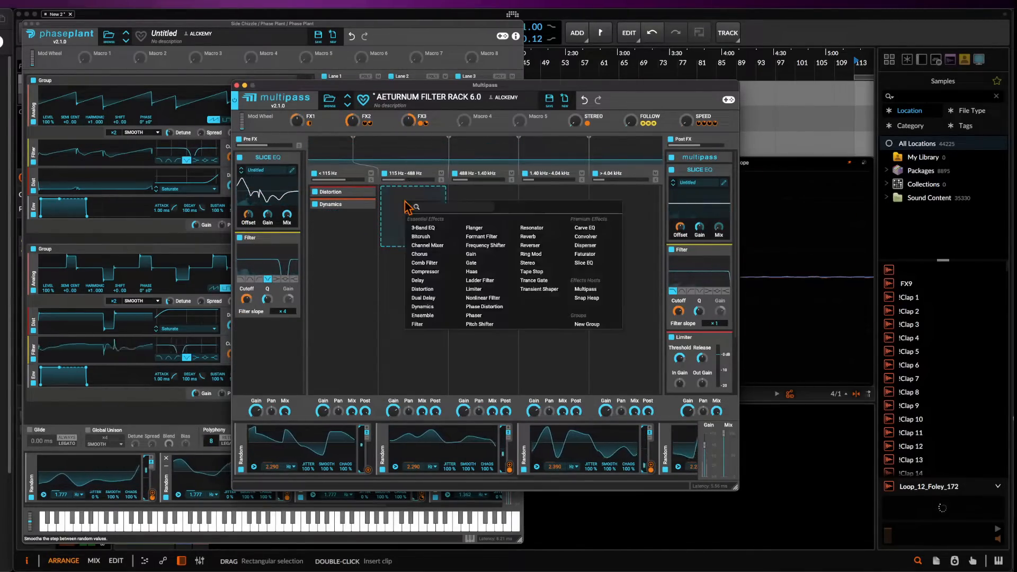
click(495, 301)
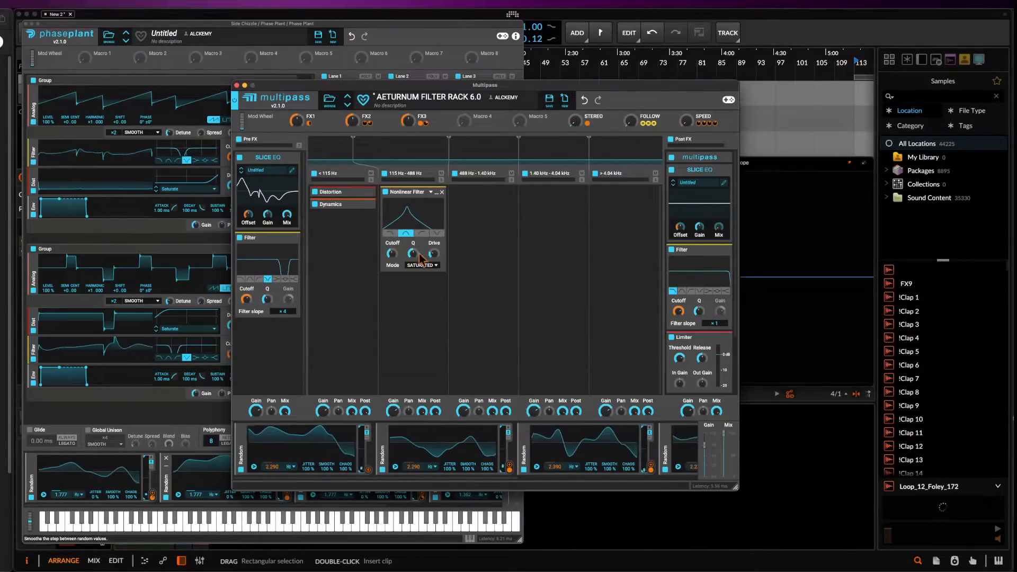
drag(312, 122, 318, 130)
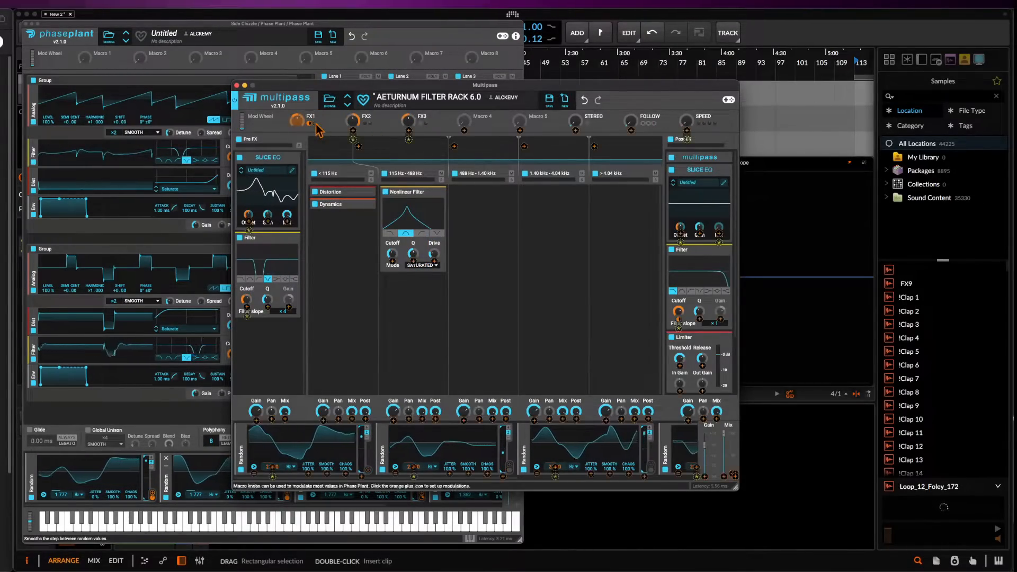
drag(386, 259, 392, 254)
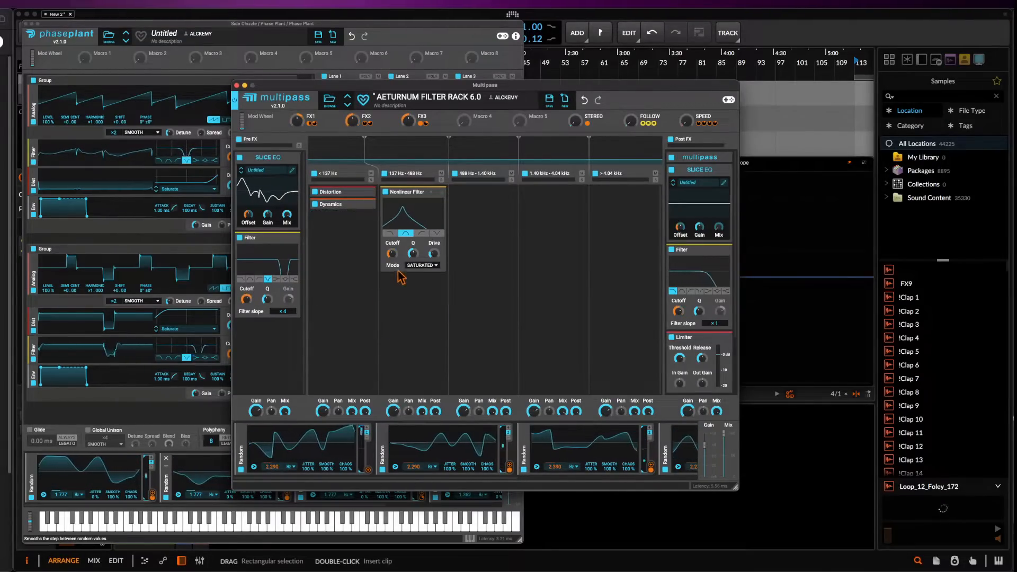
Add a Phaser after the Nonlinear Filter, modulating its spread with the STEREO macro and its cutoff with the FX3 macro
click(404, 289)
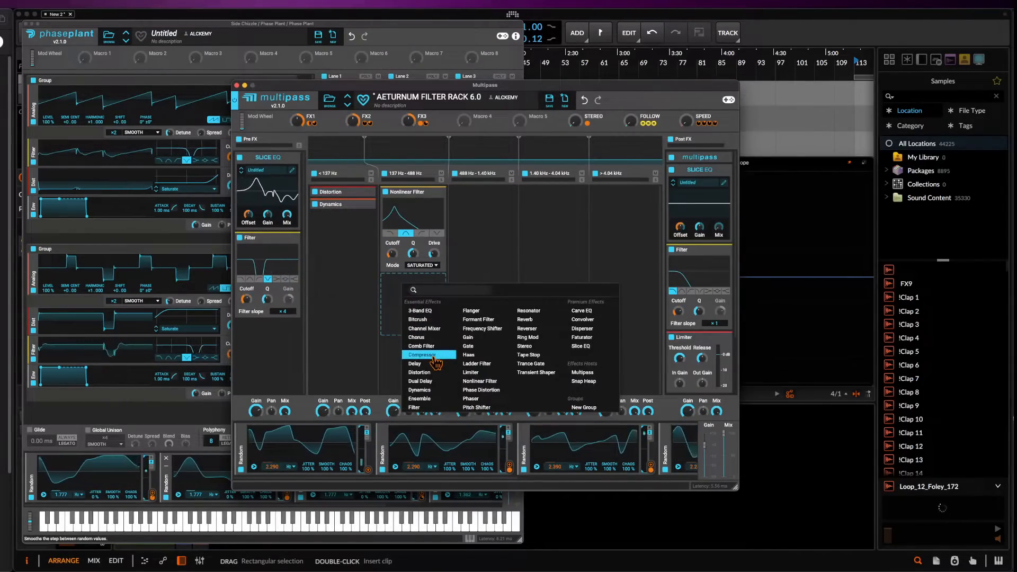
click(481, 400)
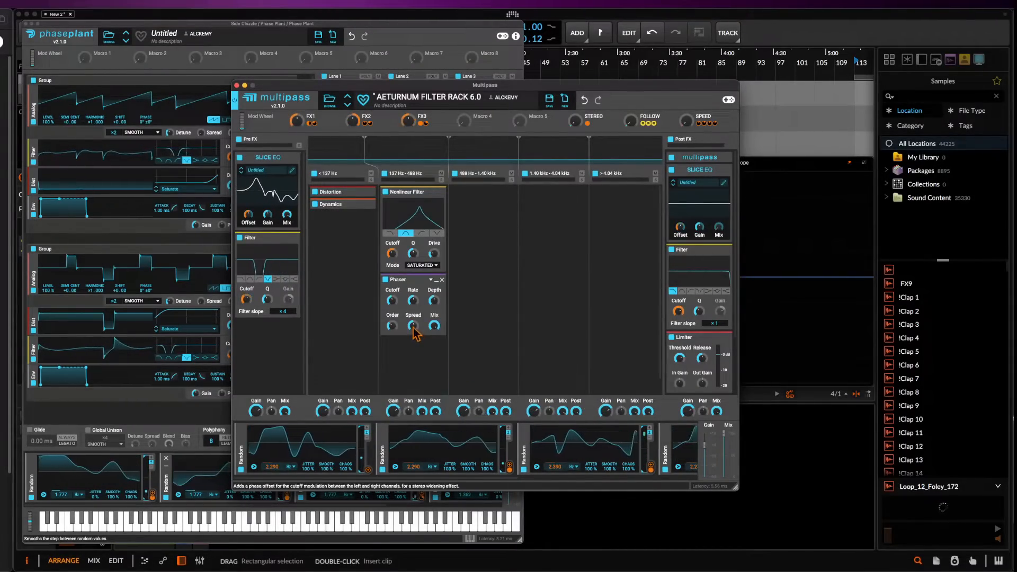
drag(594, 127, 413, 325)
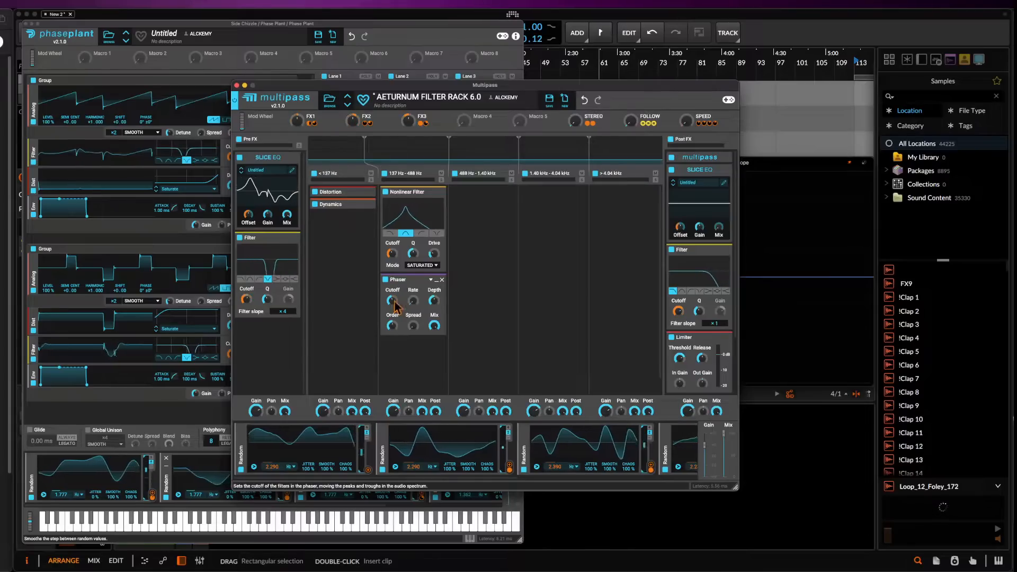
drag(430, 125, 392, 301)
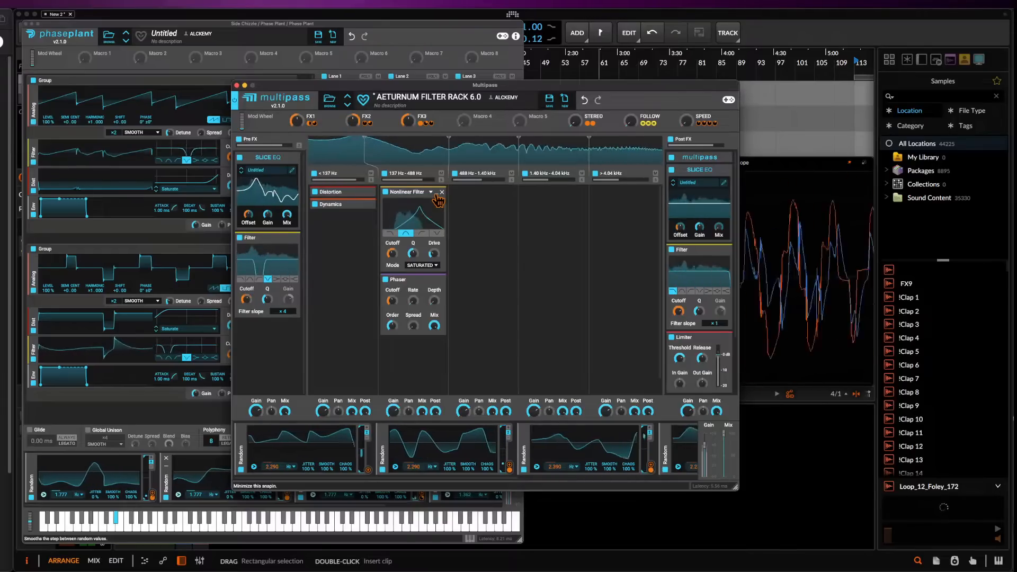
Minimize the Nonlinear Filter, add a Delay at the start of the second band, set its time to 19.6 ms with more feedback, and minimize it
click(435, 195)
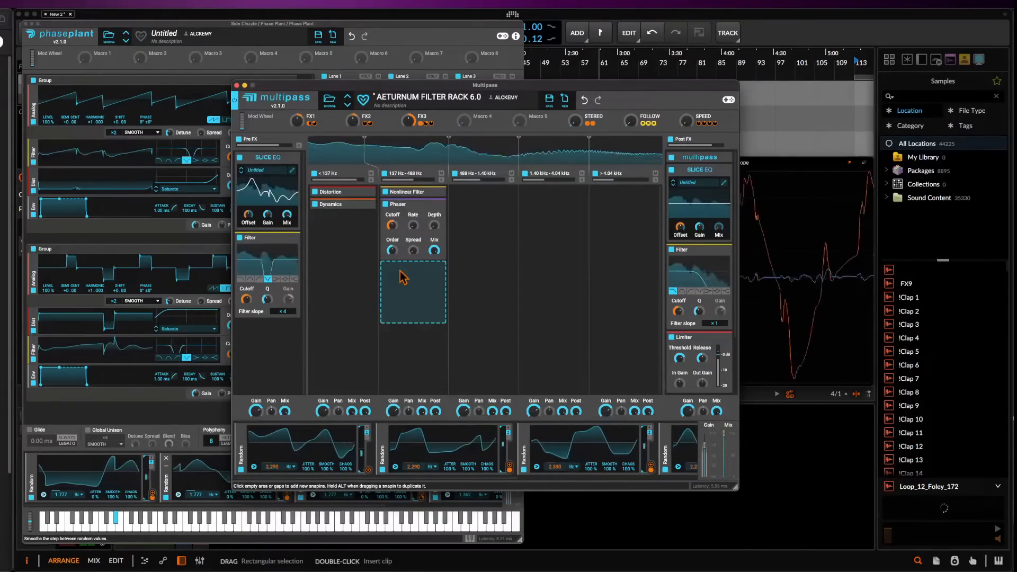
click(443, 305)
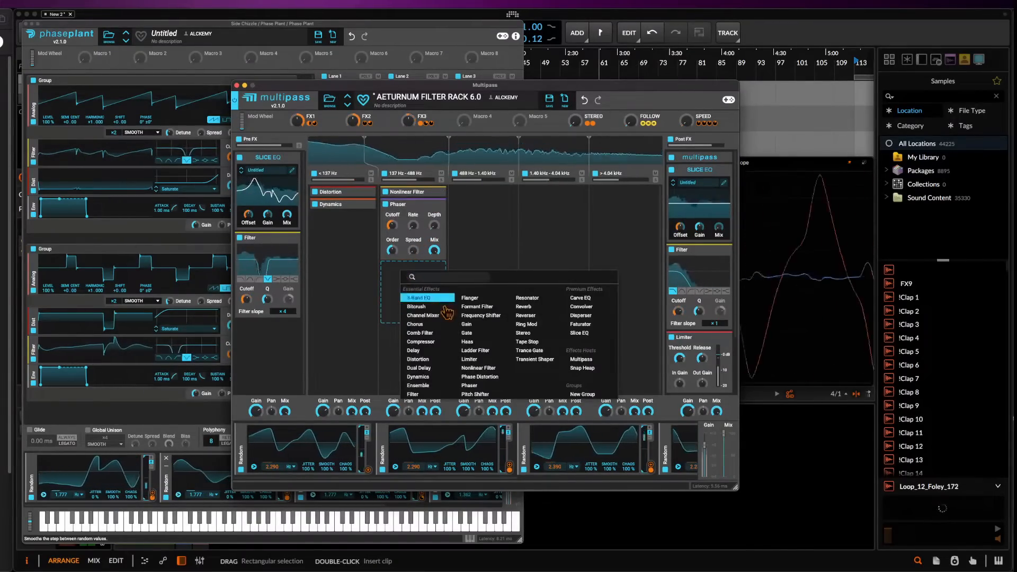
click(428, 353)
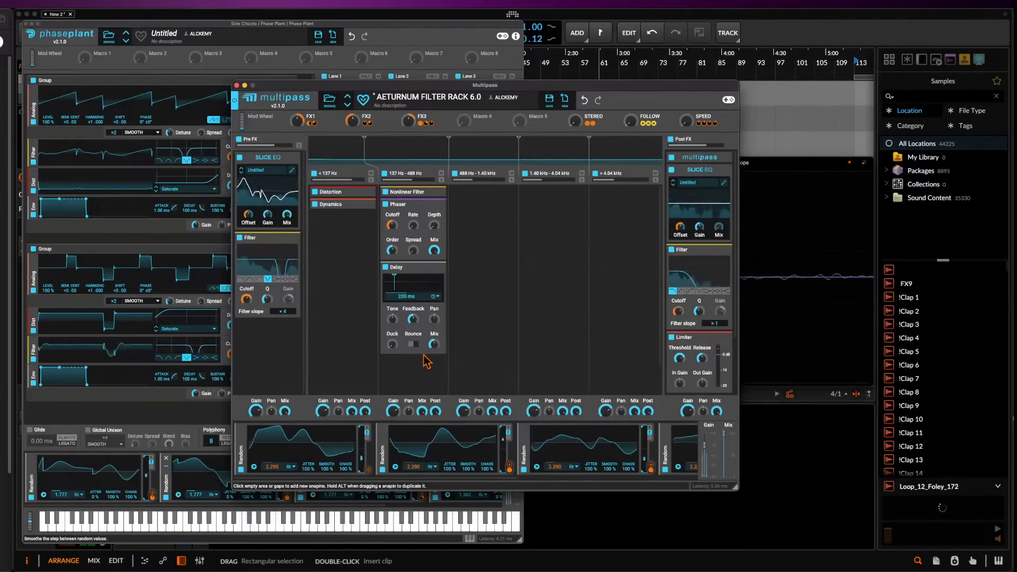
drag(411, 267, 413, 193)
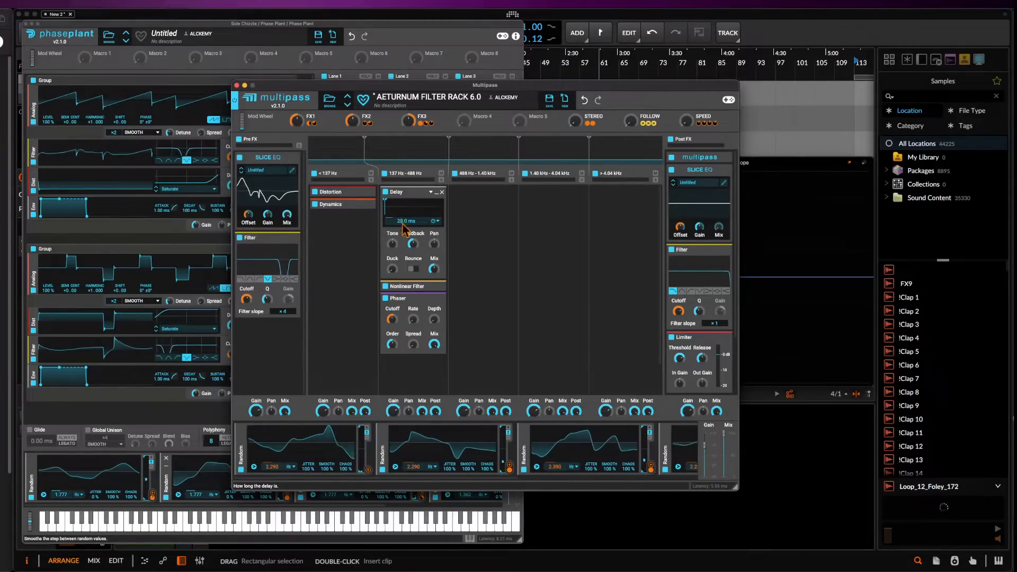
drag(413, 244, 407, 226)
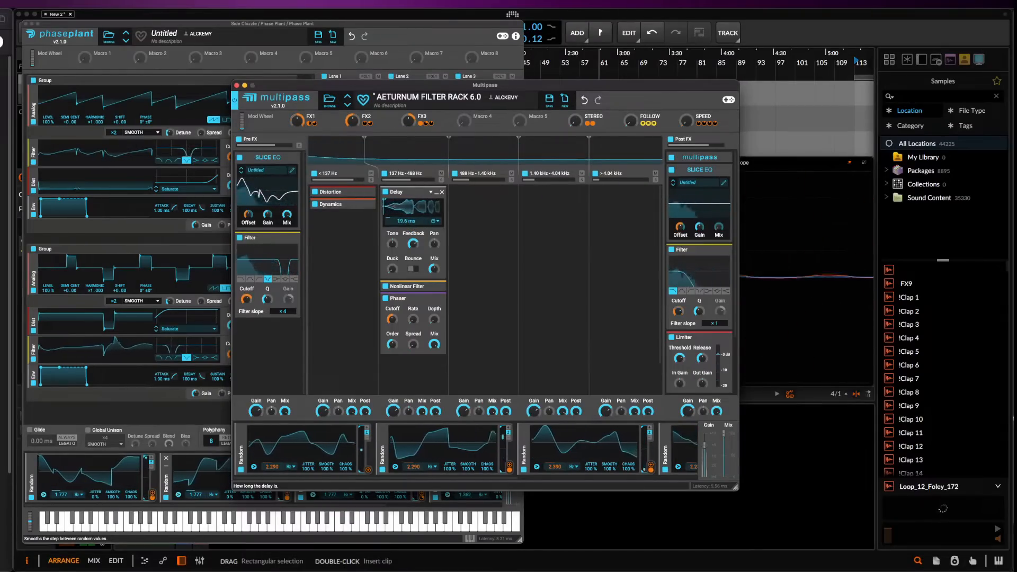
click(437, 193)
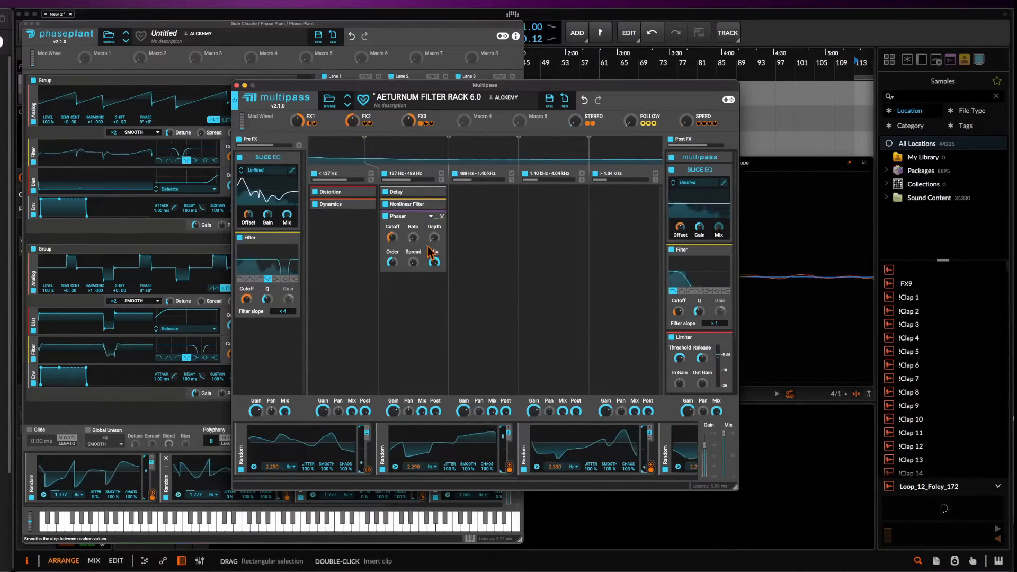
Add an Overdrive Distortion after the Phaser in the second band and minimize it
click(421, 286)
click(435, 374)
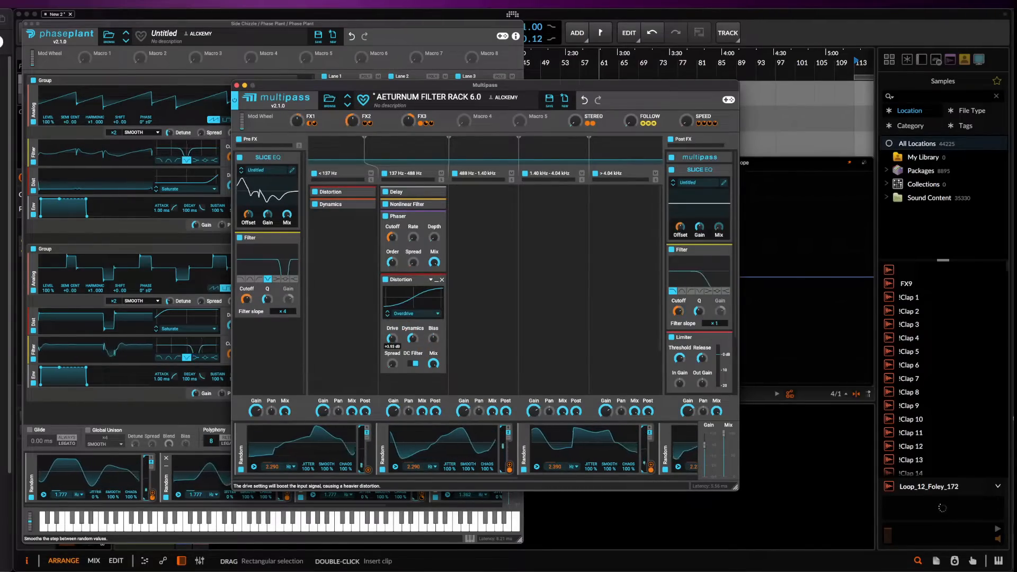
click(437, 280)
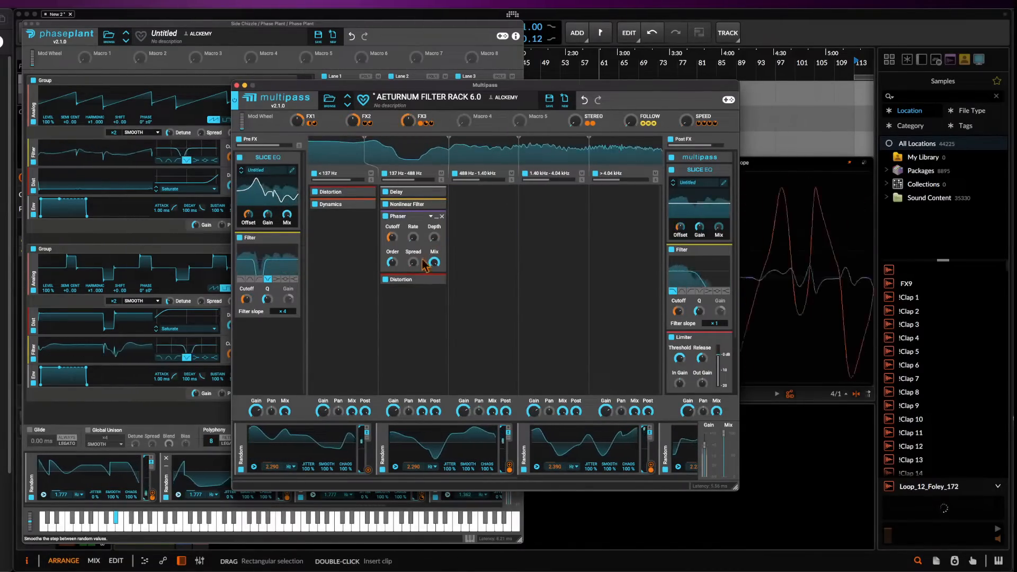
Add a ×2-slope notch Filter at the end of the second band, modulate its cutoff with the FX1 macro, and minimize it
click(409, 303)
click(413, 425)
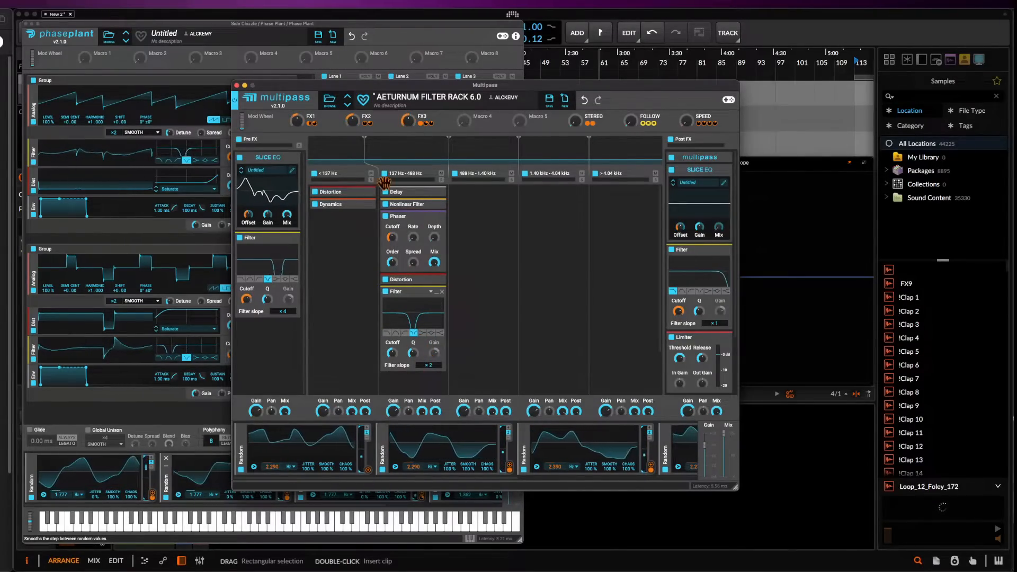
drag(323, 126, 392, 354)
click(430, 317)
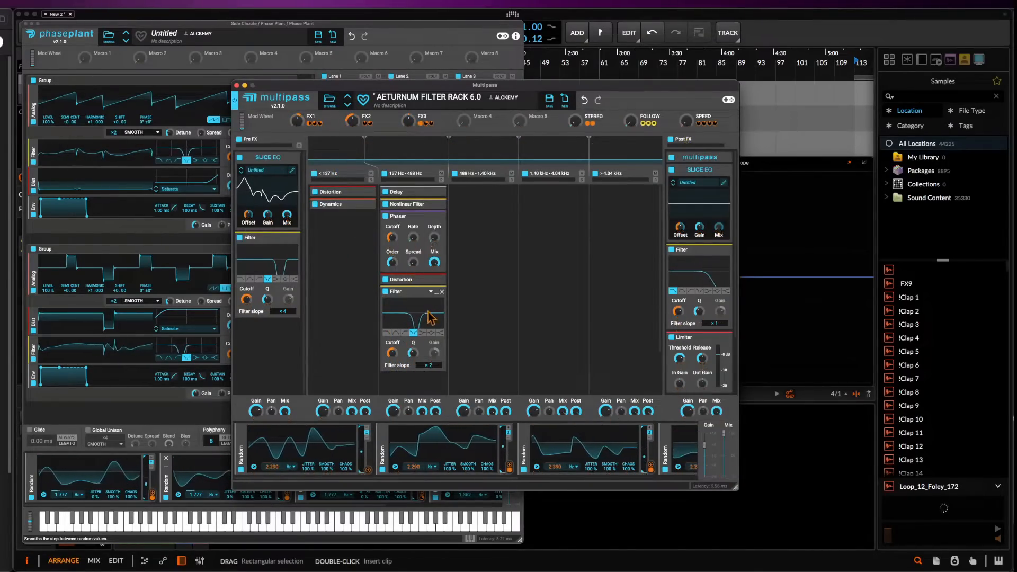
click(431, 292)
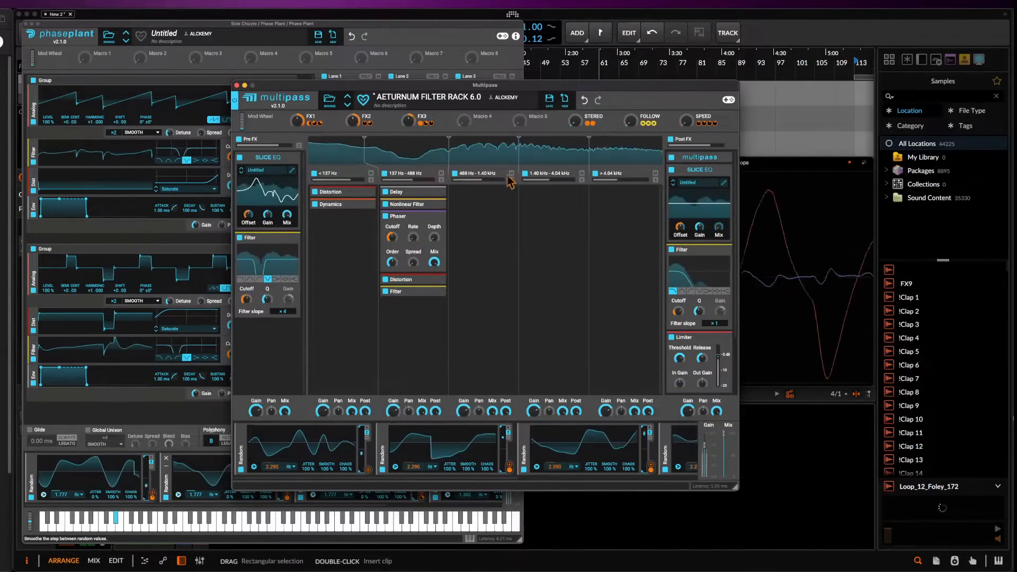
Add a Slice EQ to the third band (488 Hz - 1.40 kHz) and open its editor
click(485, 205)
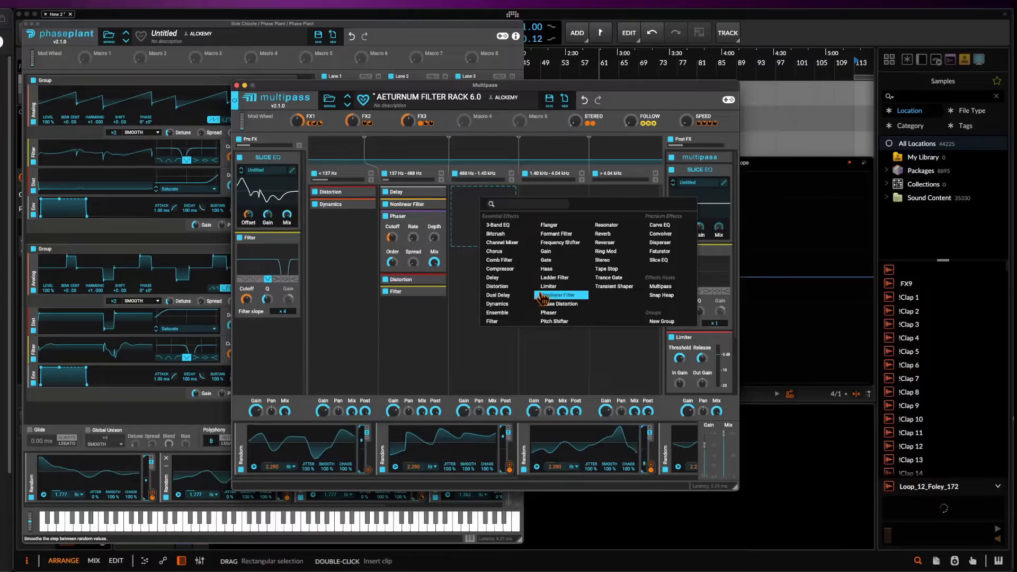
click(464, 132)
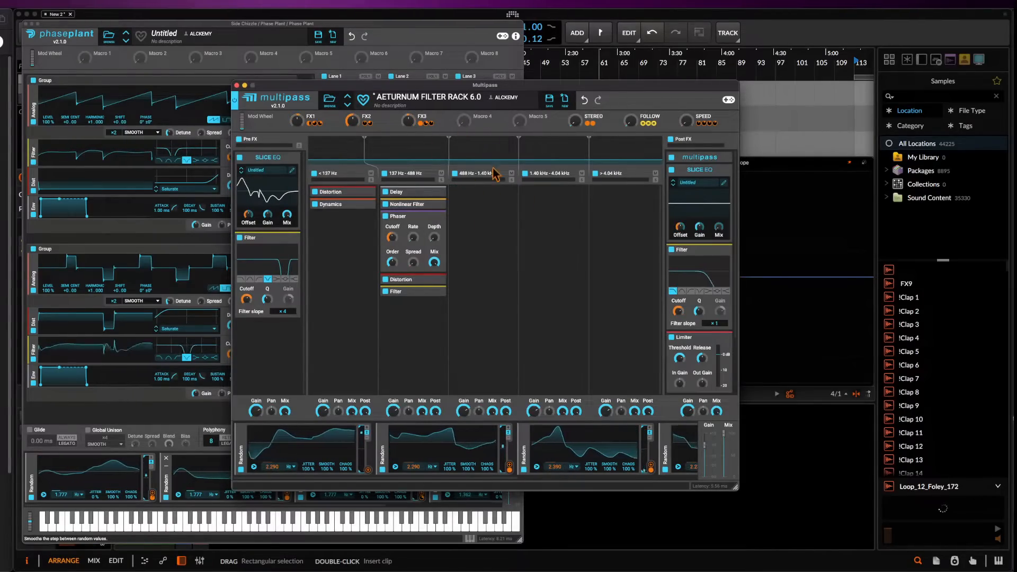
click(486, 209)
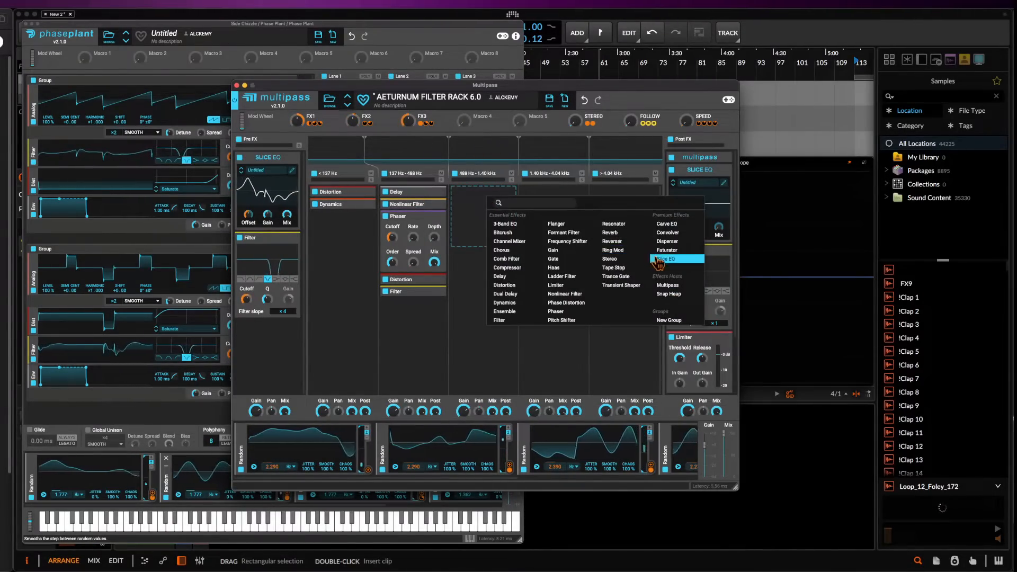
click(676, 256)
click(508, 204)
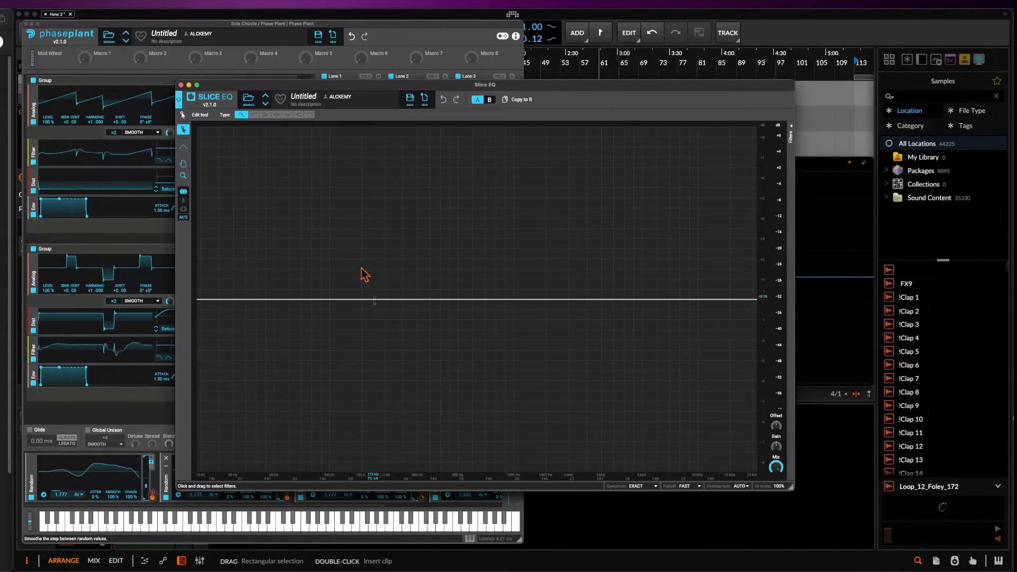
Shape the Slice EQ curve with a wide low boost, a narrow cut, a narrow mid peak, a deep narrow cut and a high-shelf reduction
drag(402, 289, 329, 172)
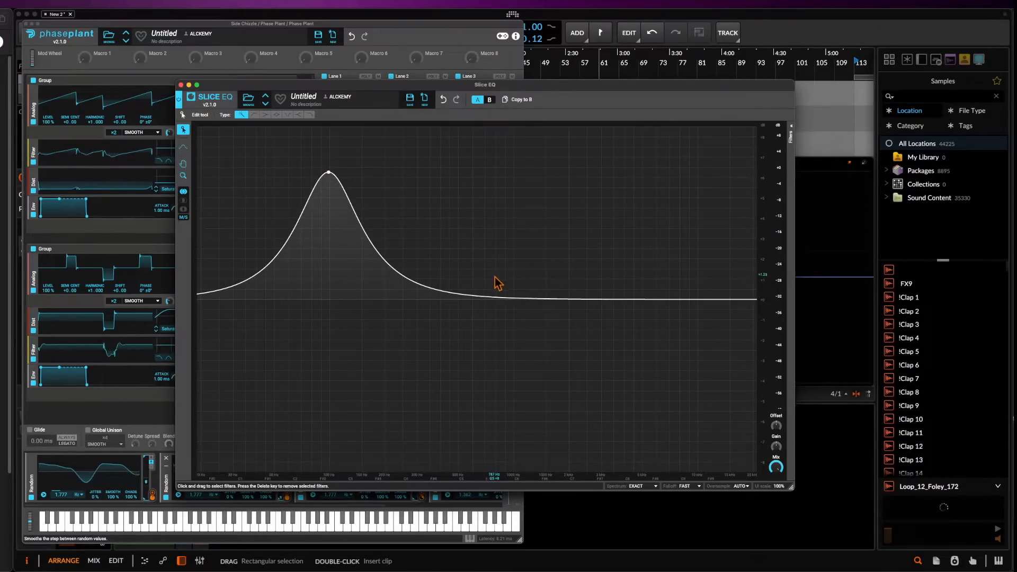
drag(490, 300, 395, 418)
scroll(395, 419, up, 5)
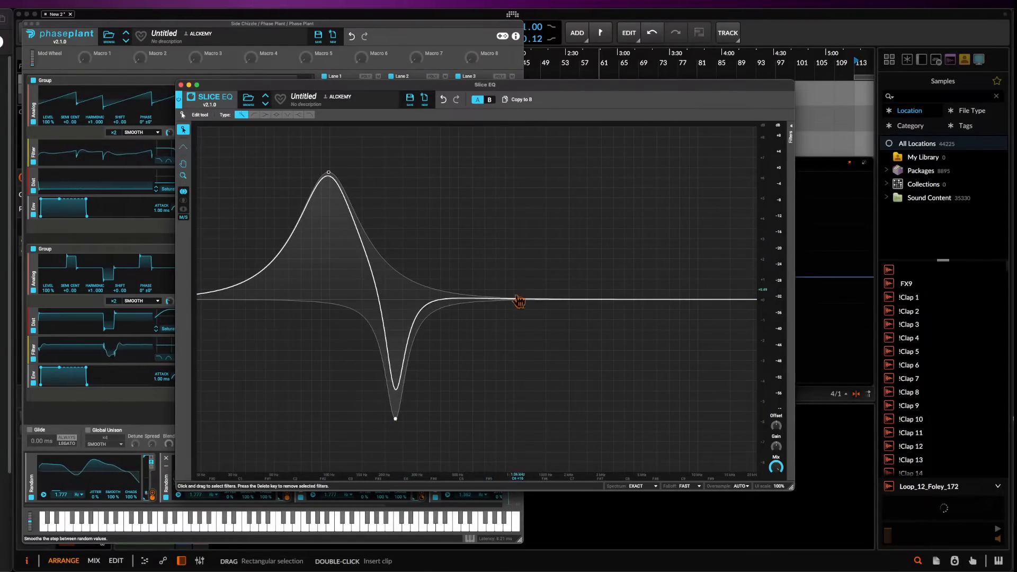
drag(514, 297, 482, 240)
scroll(482, 240, up, 3)
drag(556, 301, 500, 456)
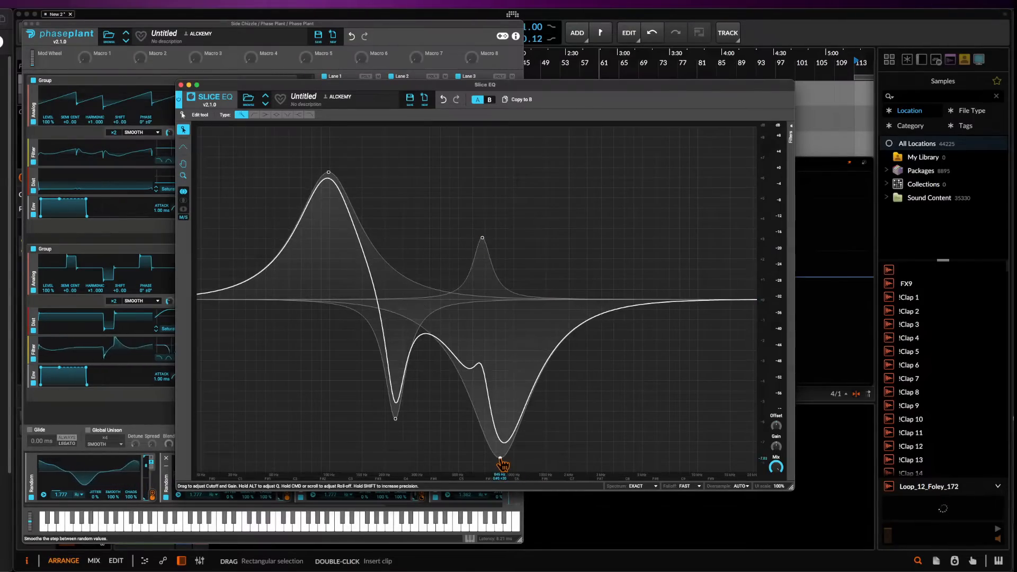
scroll(501, 457, up, 3)
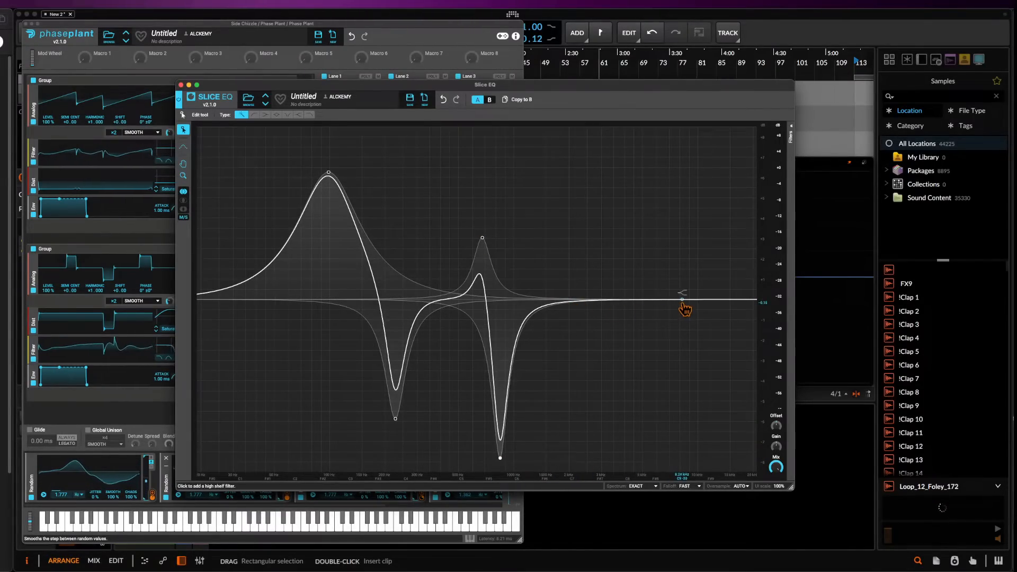
drag(685, 310, 659, 428)
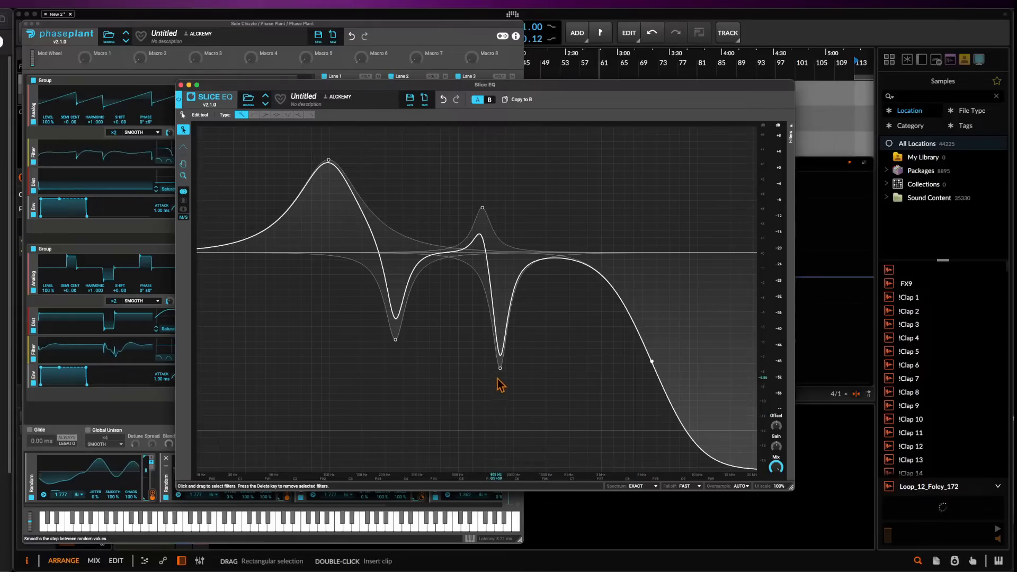
Deepen the second narrow cut, raise the mid and low peaks, and close the Slice EQ editor
drag(500, 368, 500, 408)
drag(482, 207, 482, 188)
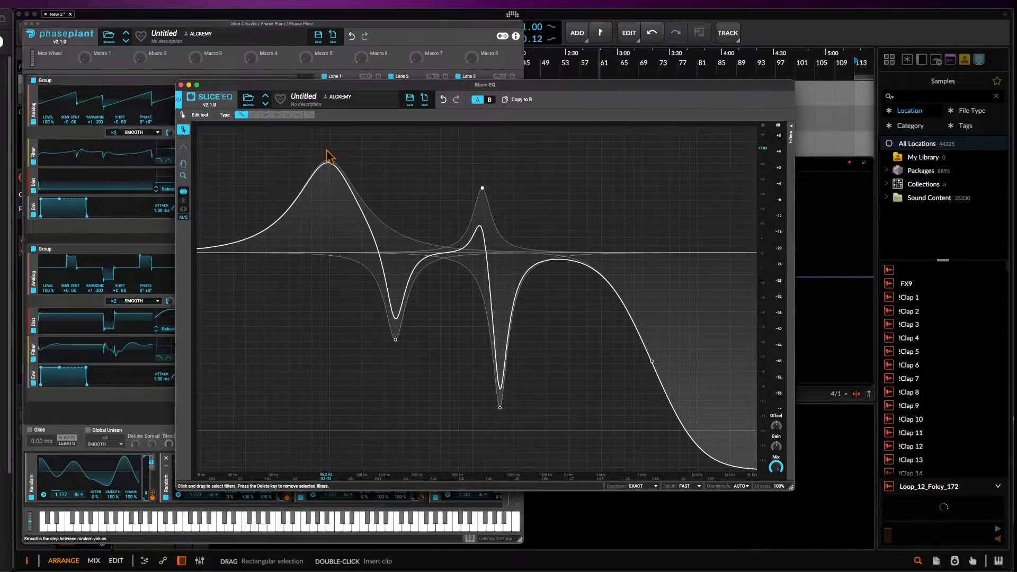
drag(328, 156, 328, 128)
click(181, 85)
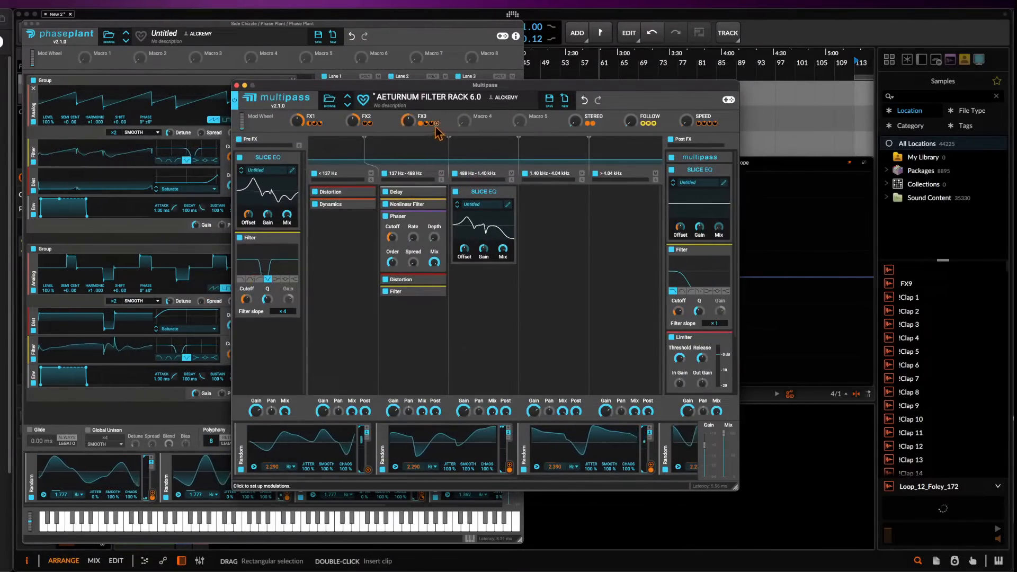
Modulate the third band's Slice EQ offset with the FX3 macro and minimize the Slice EQ
mouse_move(439, 130)
drag(465, 255, 465, 242)
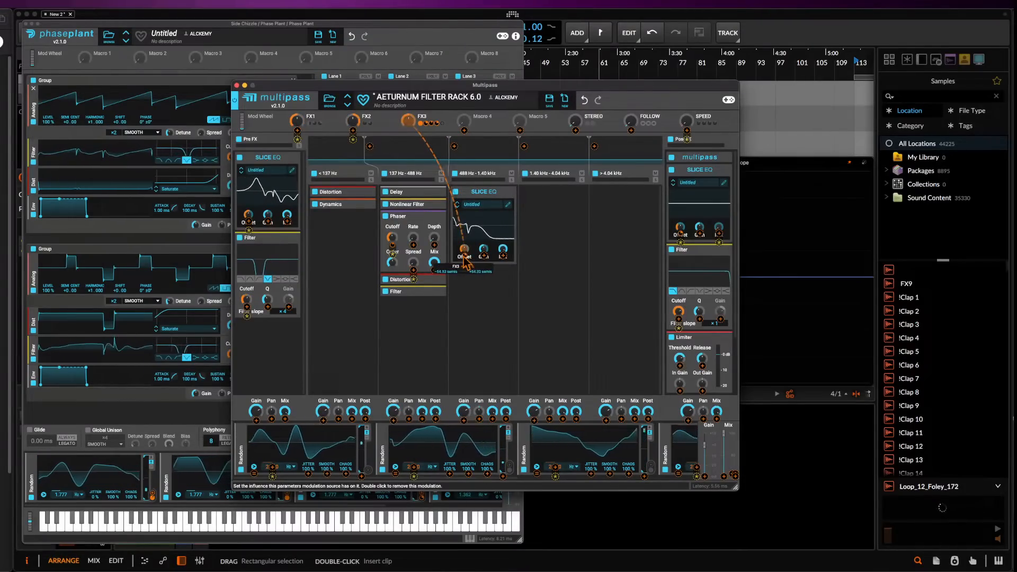
click(478, 214)
click(507, 193)
Add a Flanger after the Slice EQ, modulate its spread with STEREO and its mix with FX2, raise its feedback, and minimize it
click(486, 214)
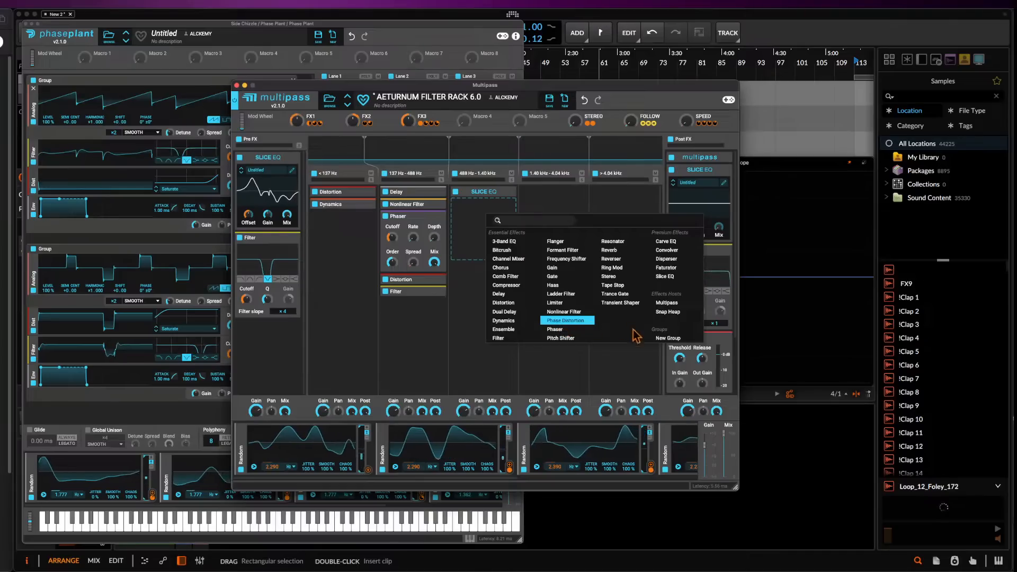
click(562, 242)
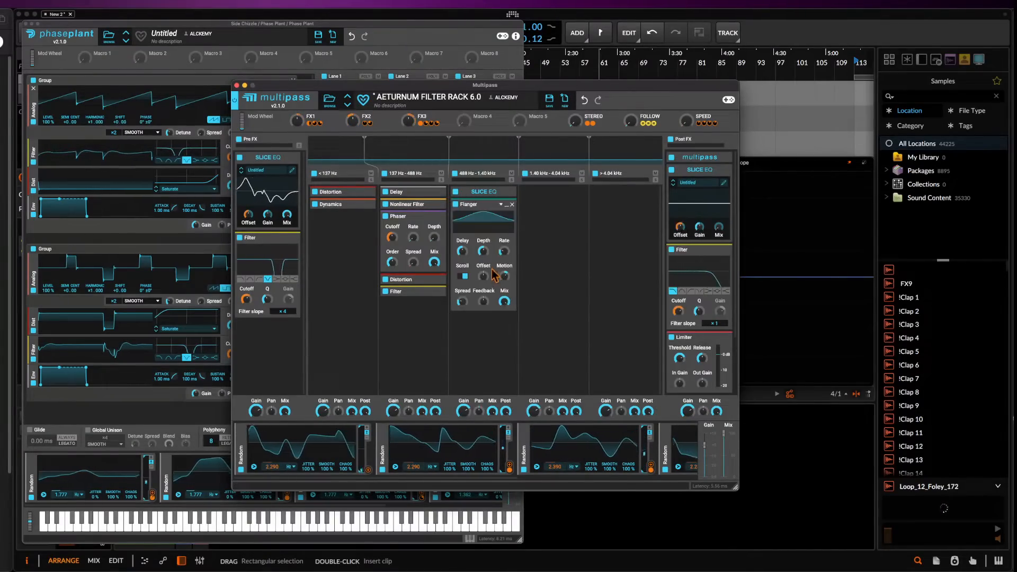
mouse_move(467, 301)
mouse_down()
mouse_move(468, 321)
mouse_move(471, 295)
mouse_up()
click(598, 124)
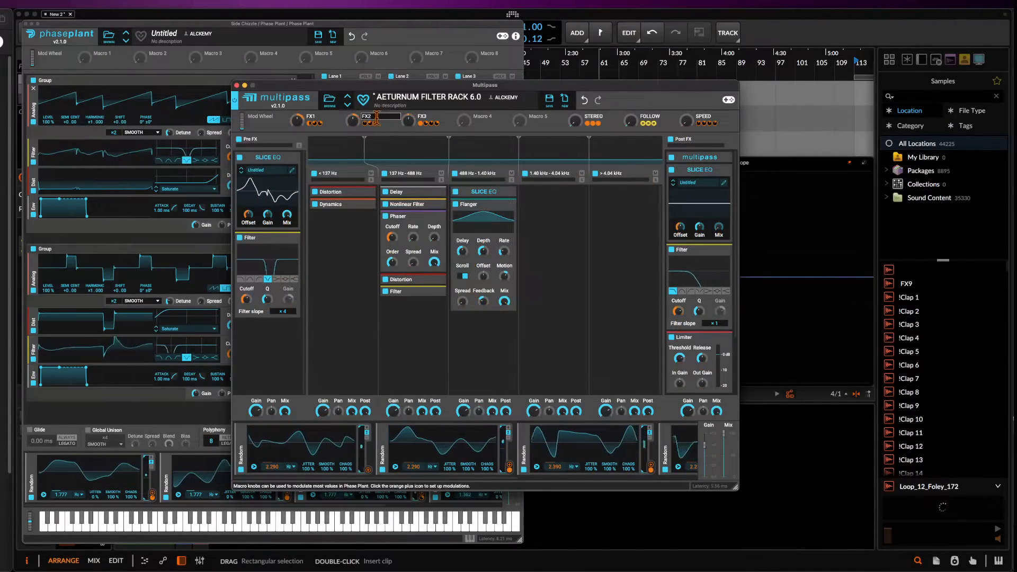
click(352, 120)
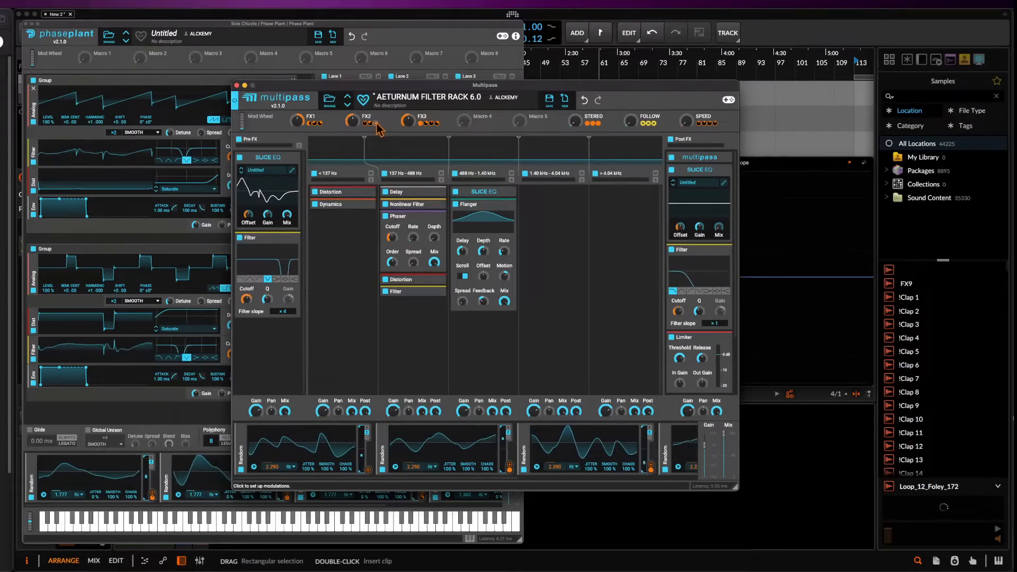
drag(505, 311, 497, 297)
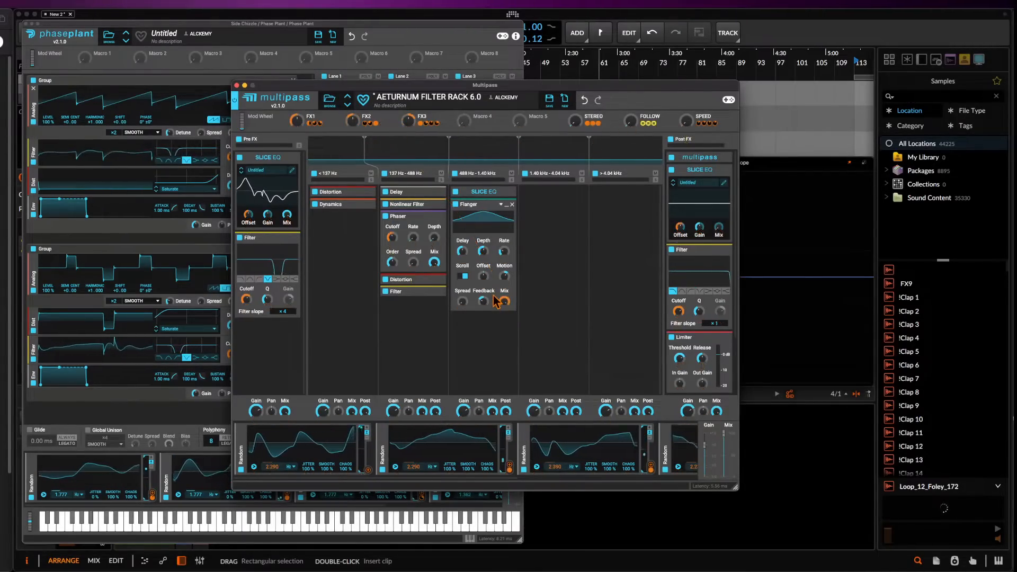
click(506, 205)
Add an Overdrive Distortion after the Flanger in the third band and minimize it
click(484, 228)
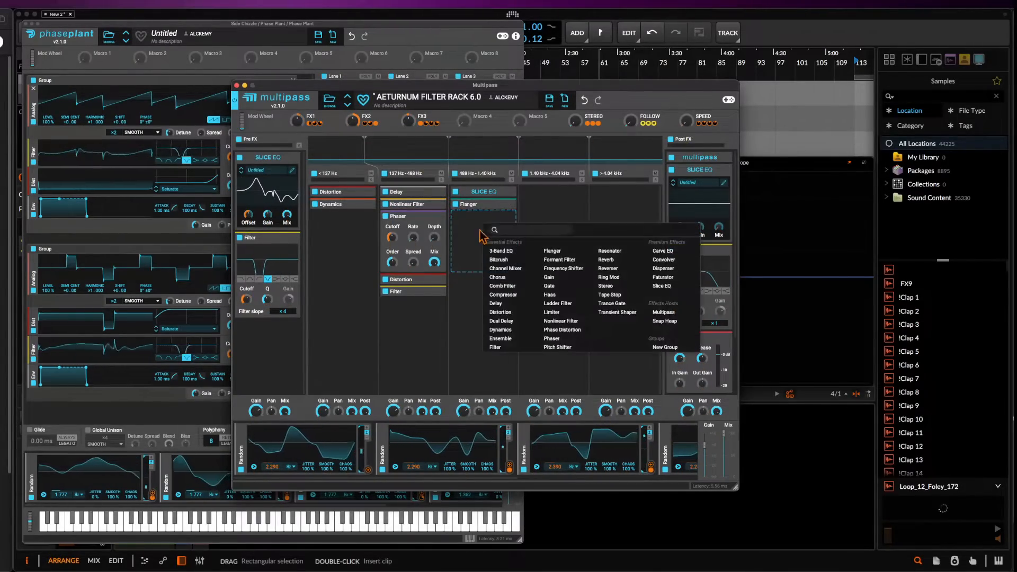
click(500, 312)
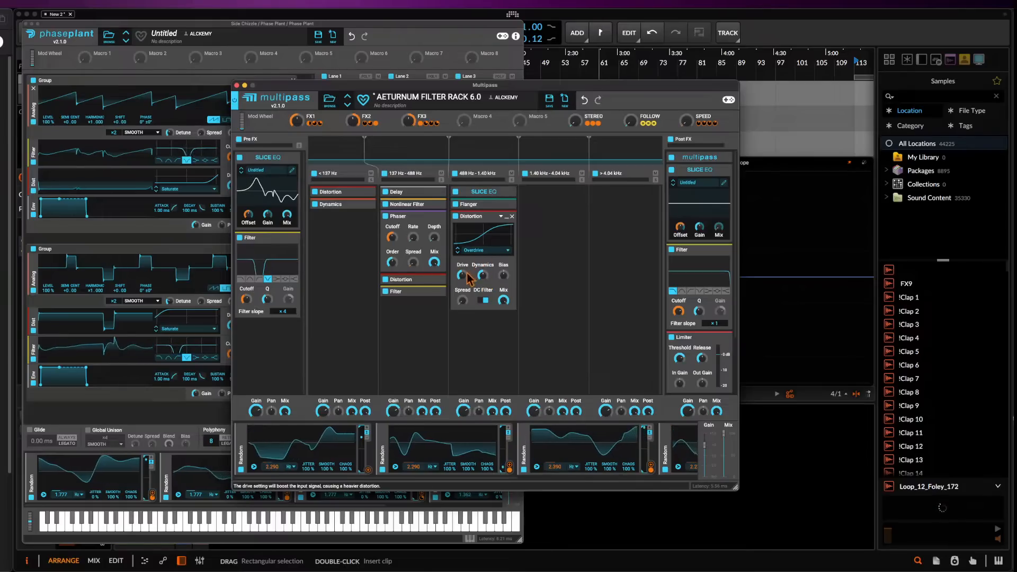
click(507, 216)
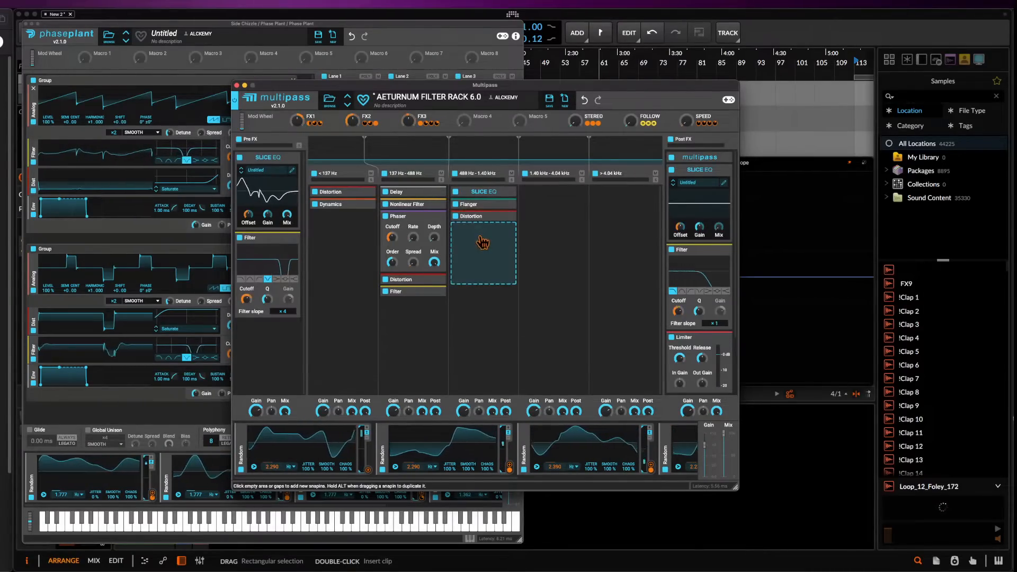
Add a ×1-slope peak Filter at the end of the third band, modulate its cutoff with the FX1 macro, and minimize it
click(483, 238)
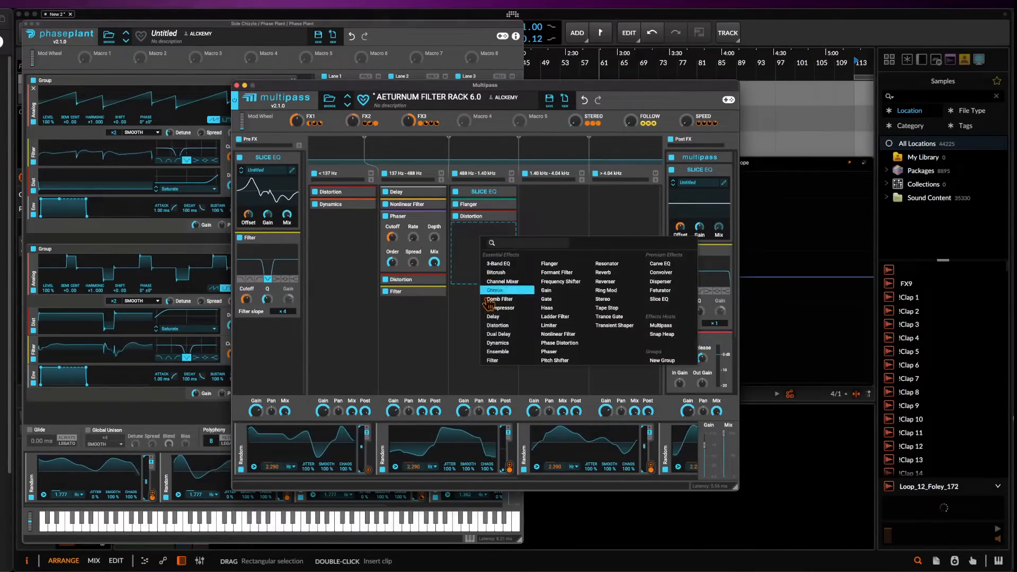
click(507, 362)
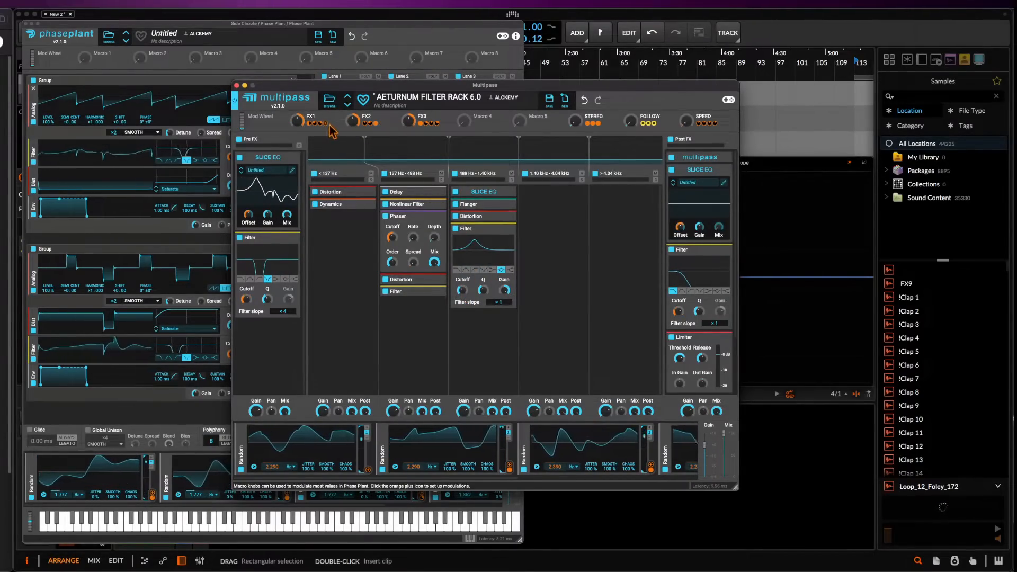
mouse_move(329, 126)
mouse_down()
mouse_move(438, 233)
mouse_move(462, 295)
mouse_move(469, 289)
mouse_up()
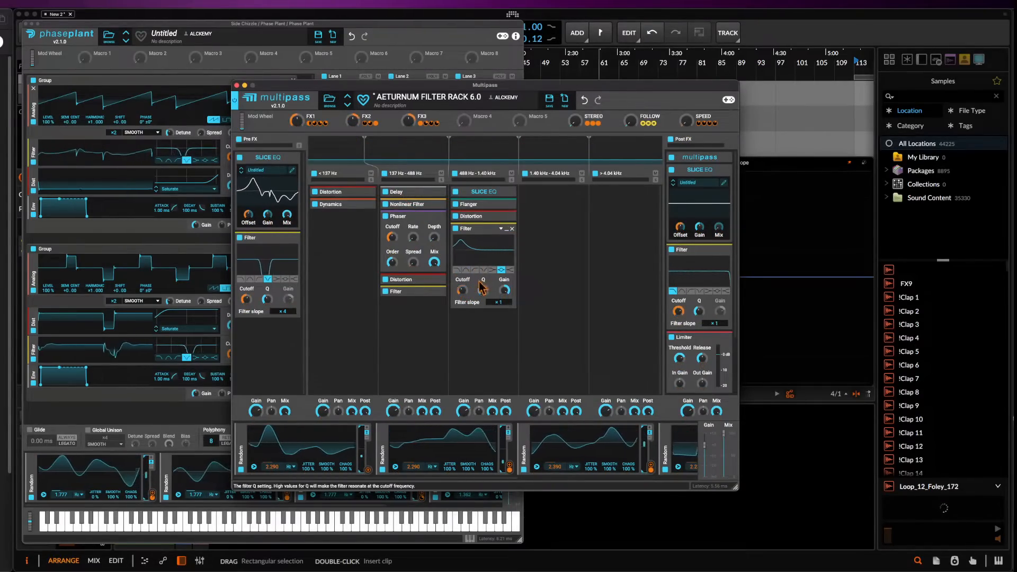
click(507, 230)
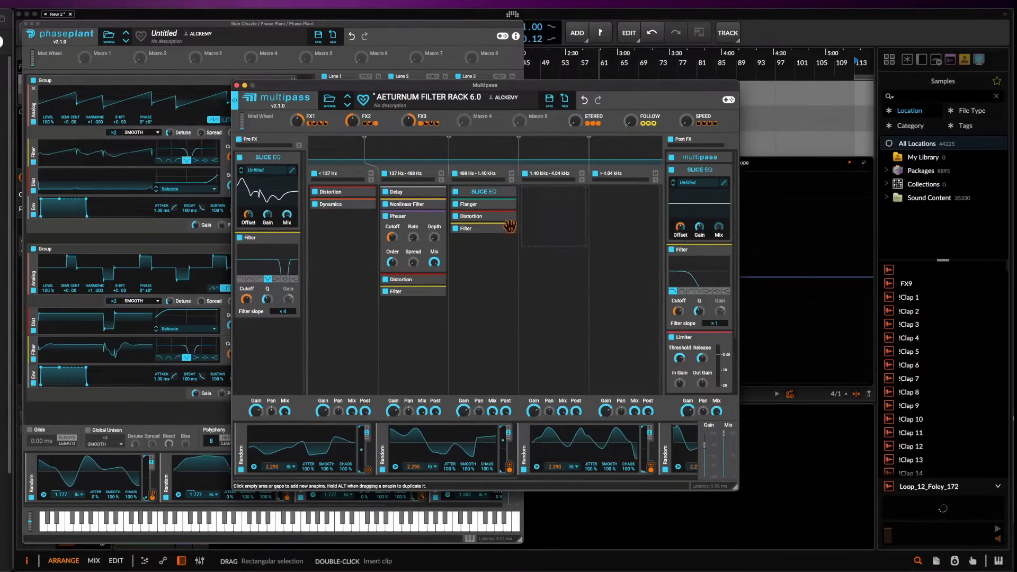
Add a 3-tap Chorus at the end of the third band, modulating its spread with STEREO and its mix with FX3
click(475, 256)
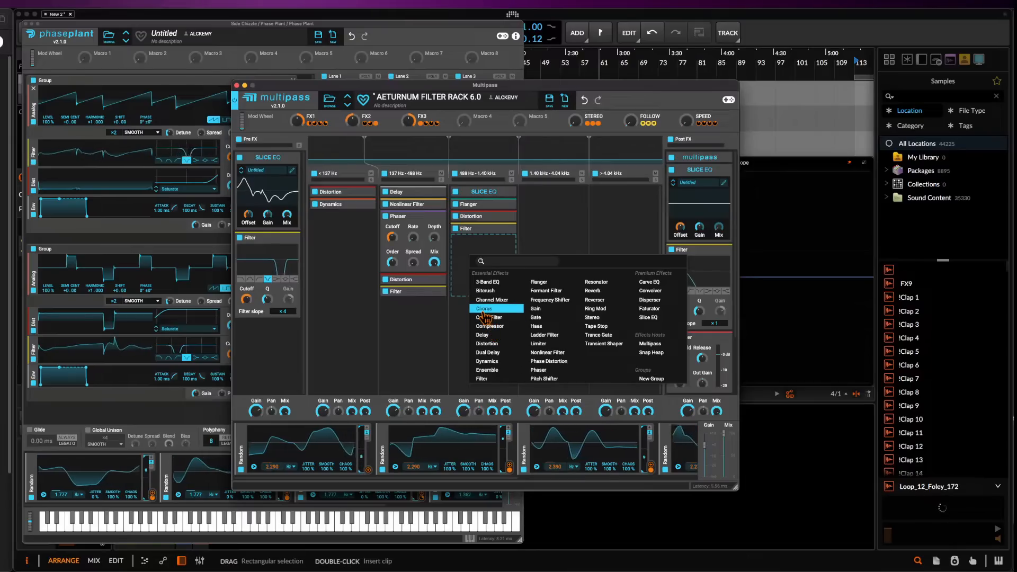
click(488, 289)
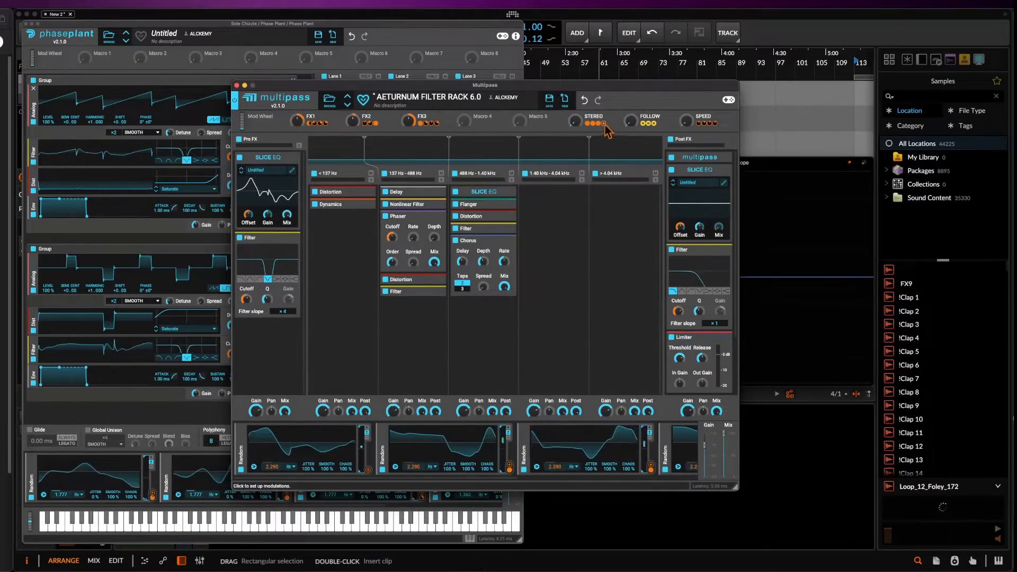
click(602, 124)
click(483, 294)
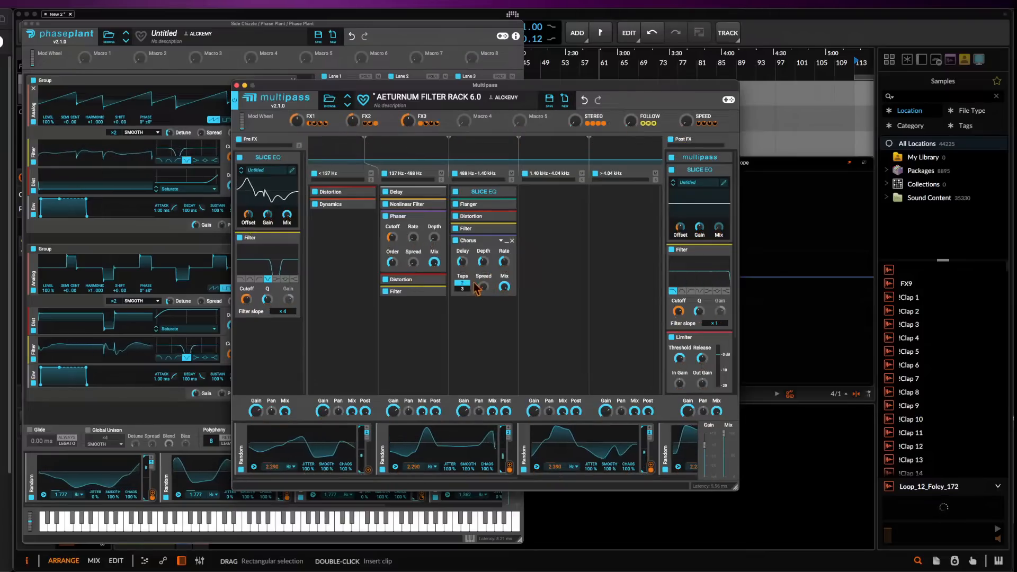
click(464, 289)
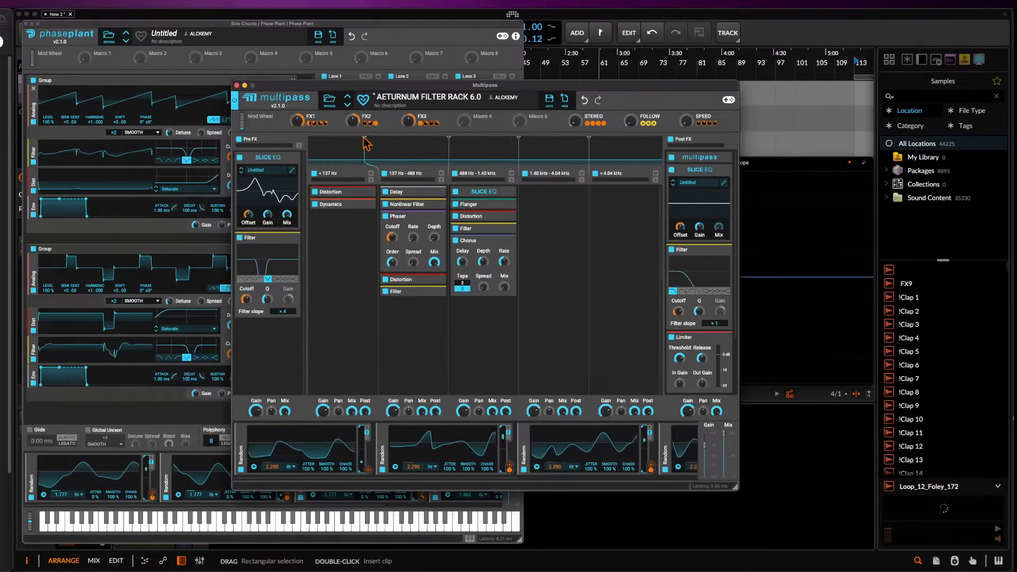
click(441, 125)
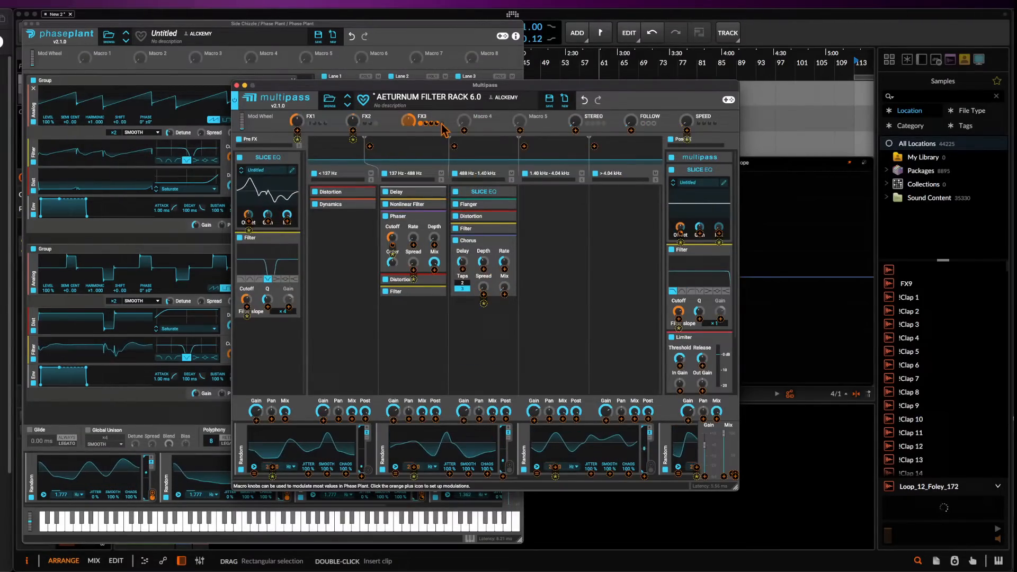
click(504, 294)
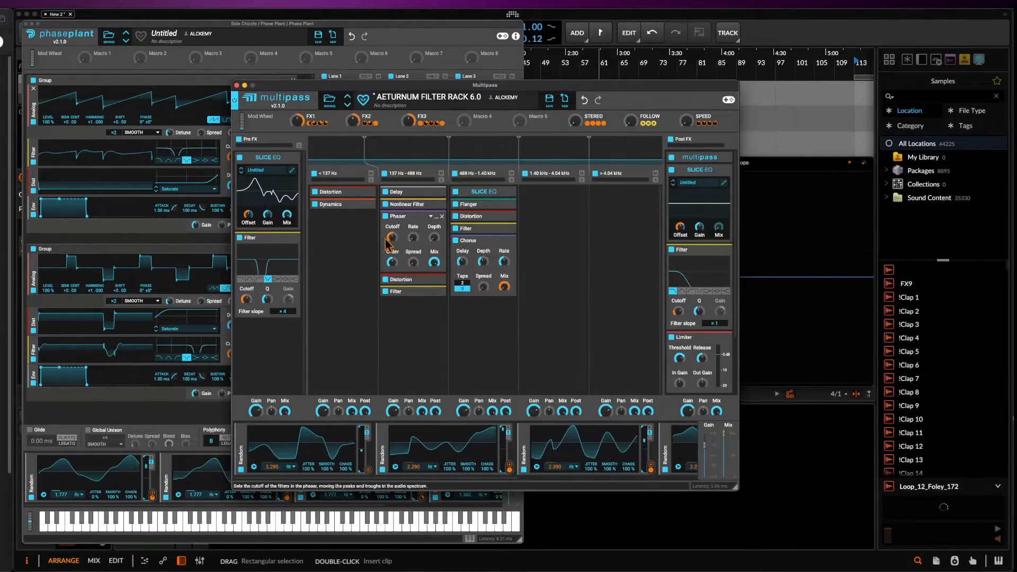
click(435, 202)
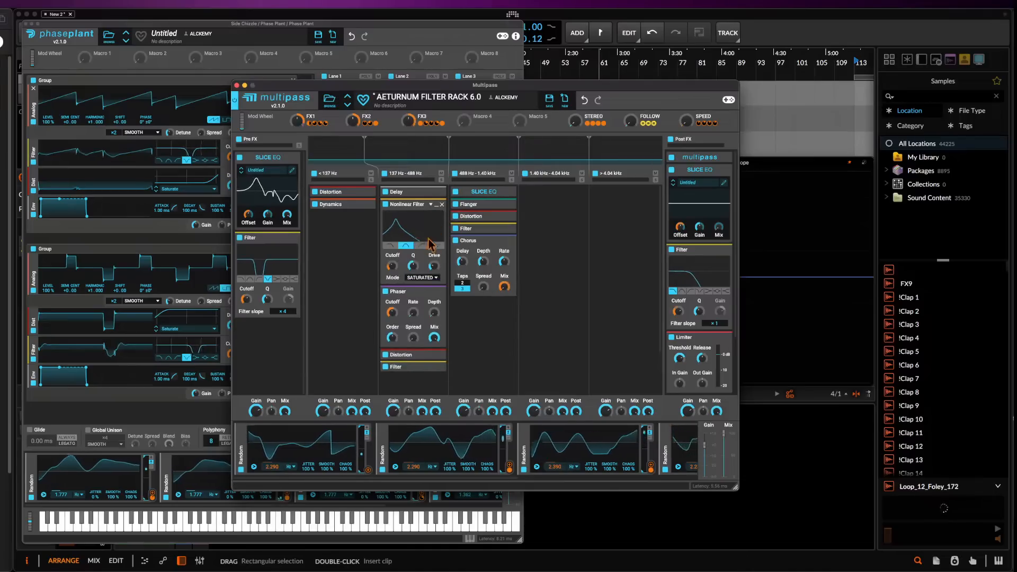
click(436, 205)
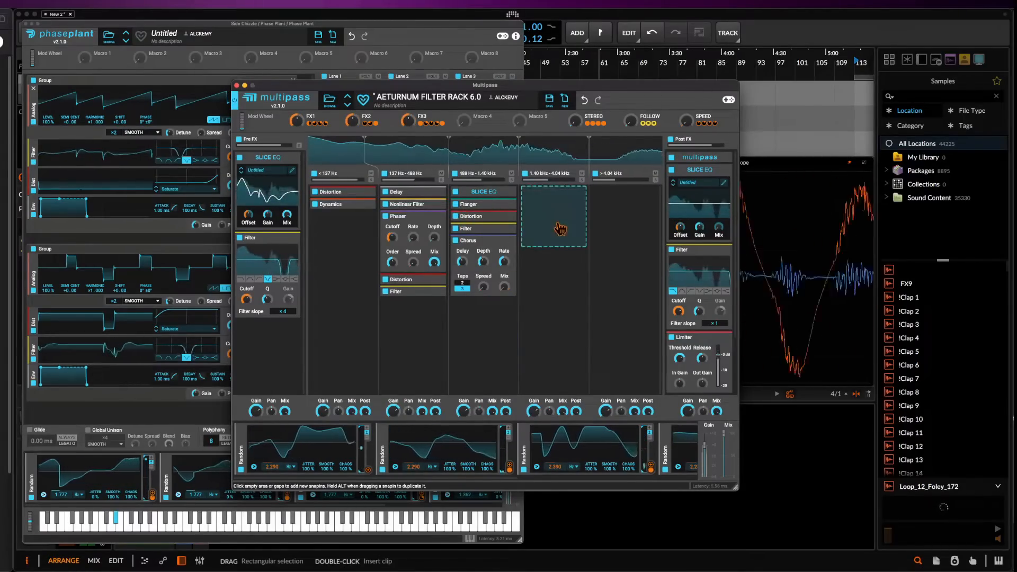
Add a Haas delaying the left channel to the fourth band, modulate the band's mix with STEREO, and turn STEREO fully up
click(544, 208)
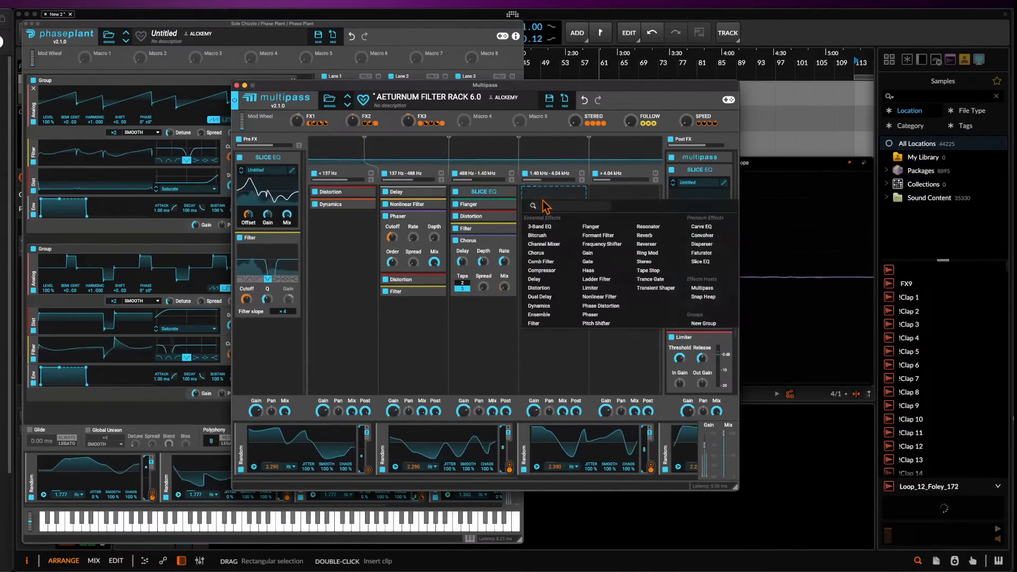
click(604, 271)
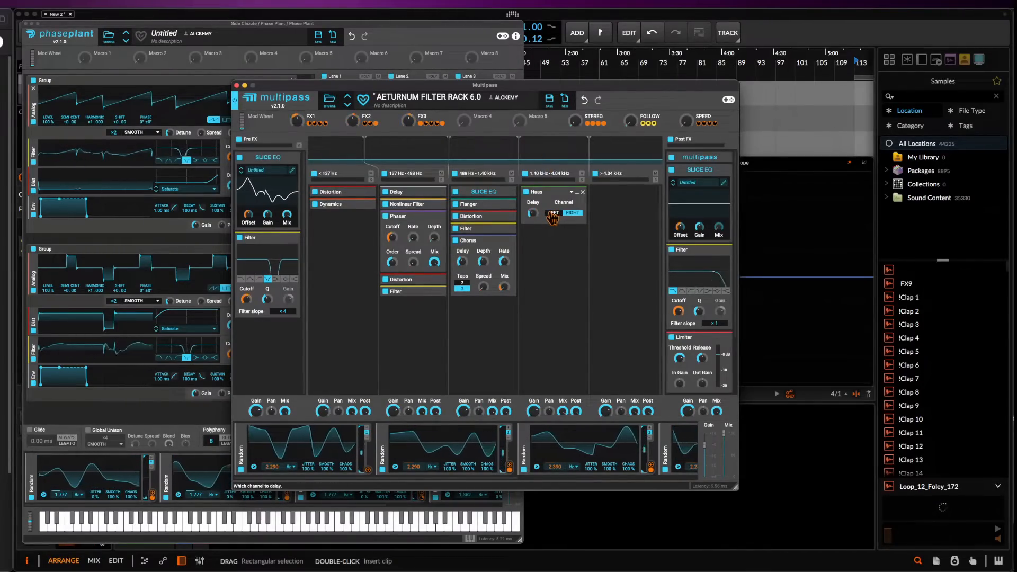
click(606, 124)
drag(563, 419, 563, 395)
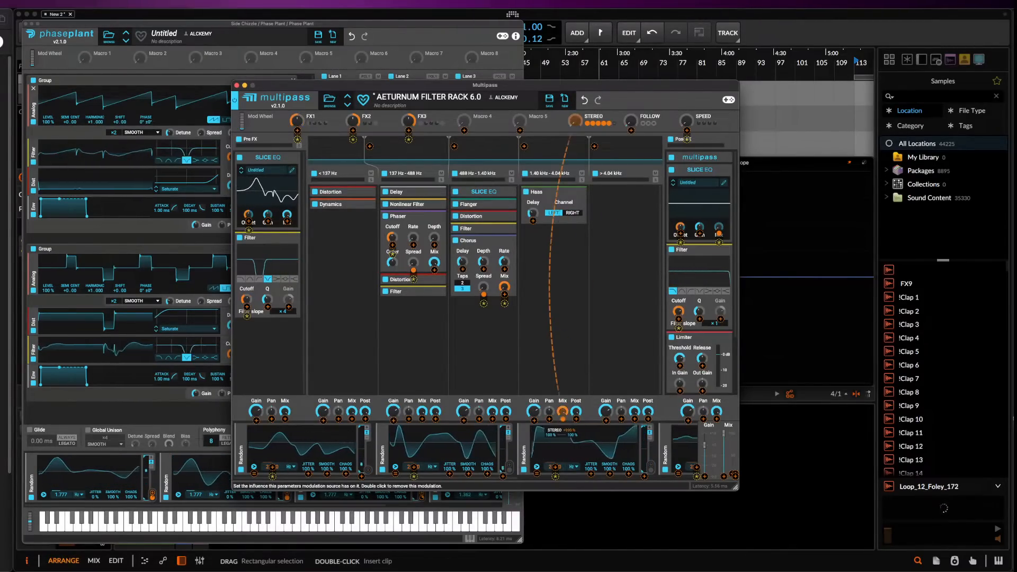
click(574, 334)
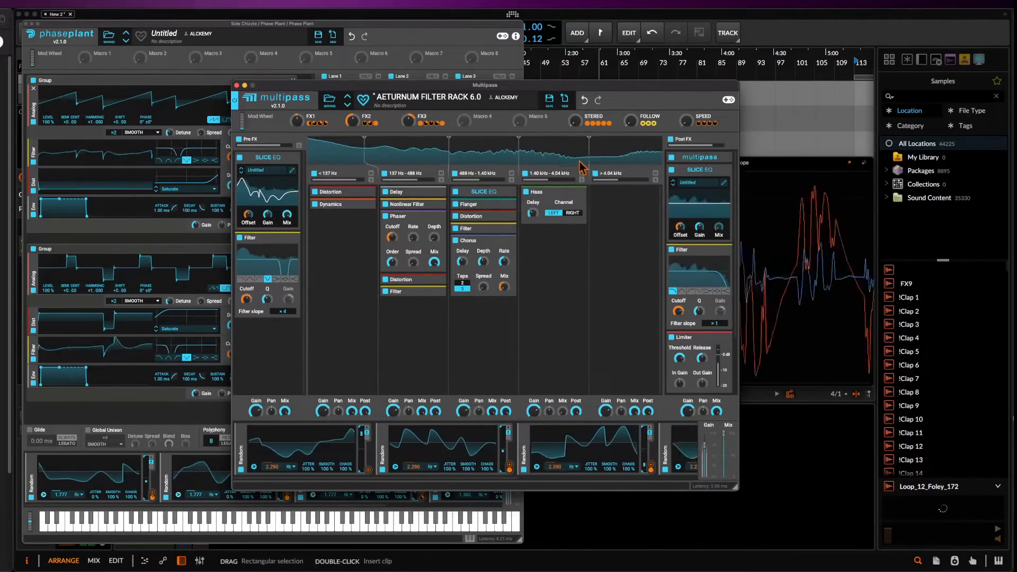
drag(575, 125, 576, 64)
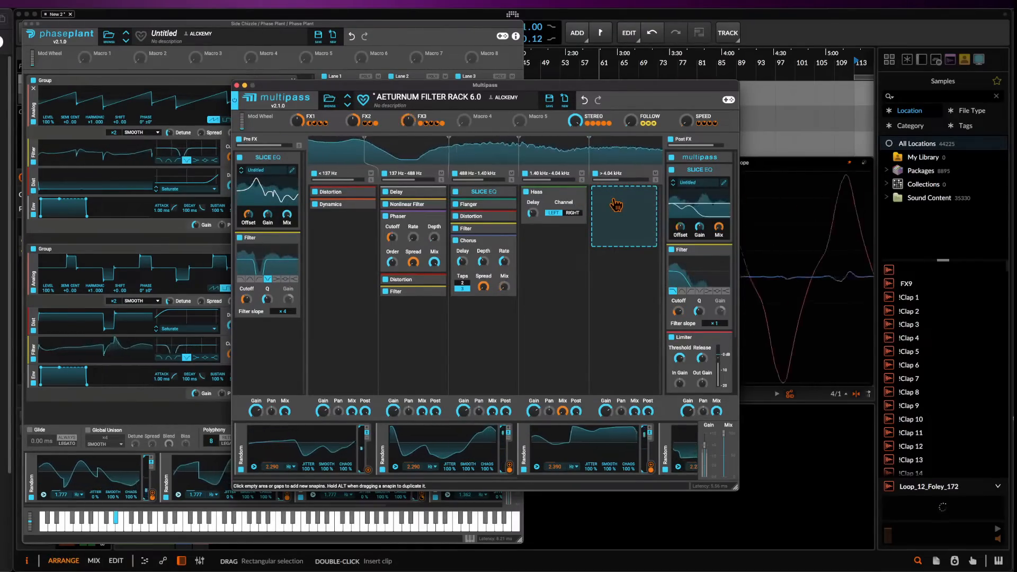
Add a Faturator to the band above 4.04 kHz and close the Multipass editor
click(623, 206)
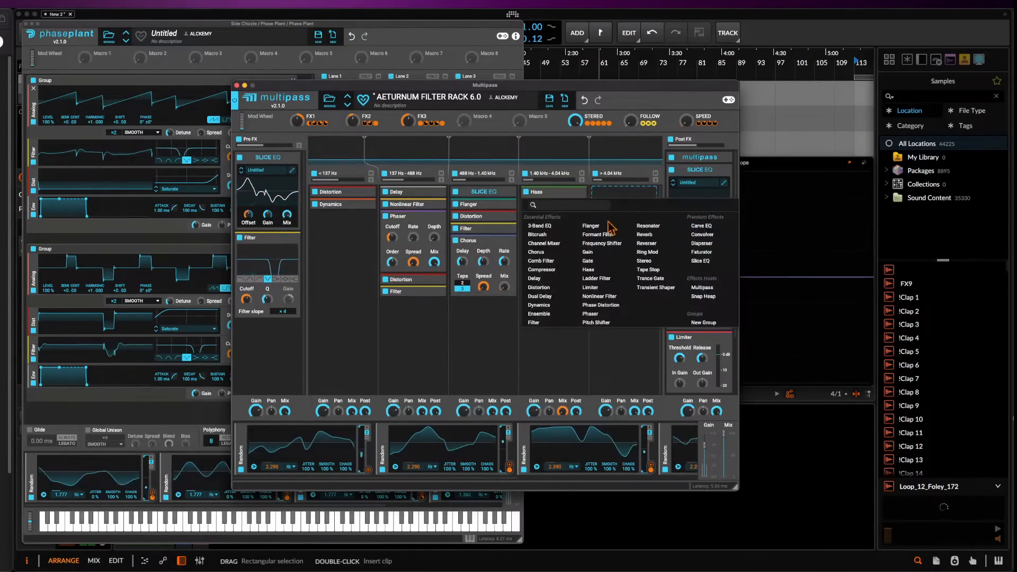
click(702, 252)
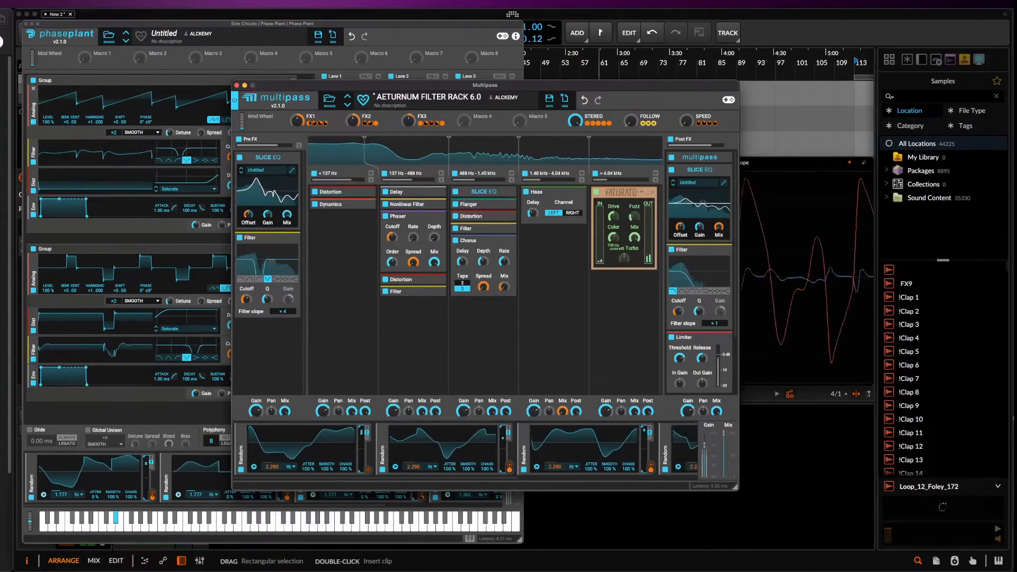
click(237, 86)
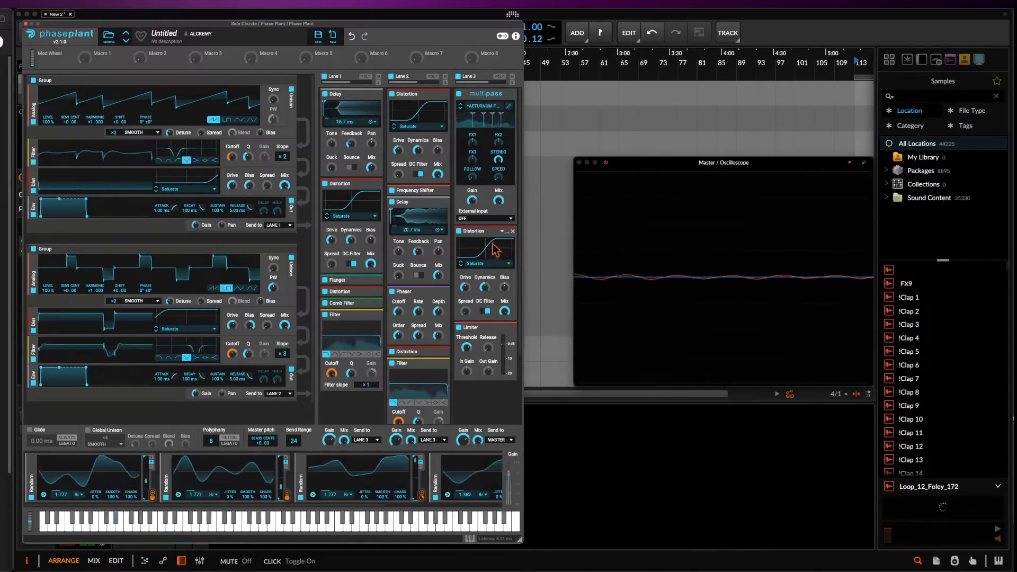
Move Lane 3's Distortion ahead of the Multipass and audition the new order with a downward pitch bend
drag(488, 230, 485, 124)
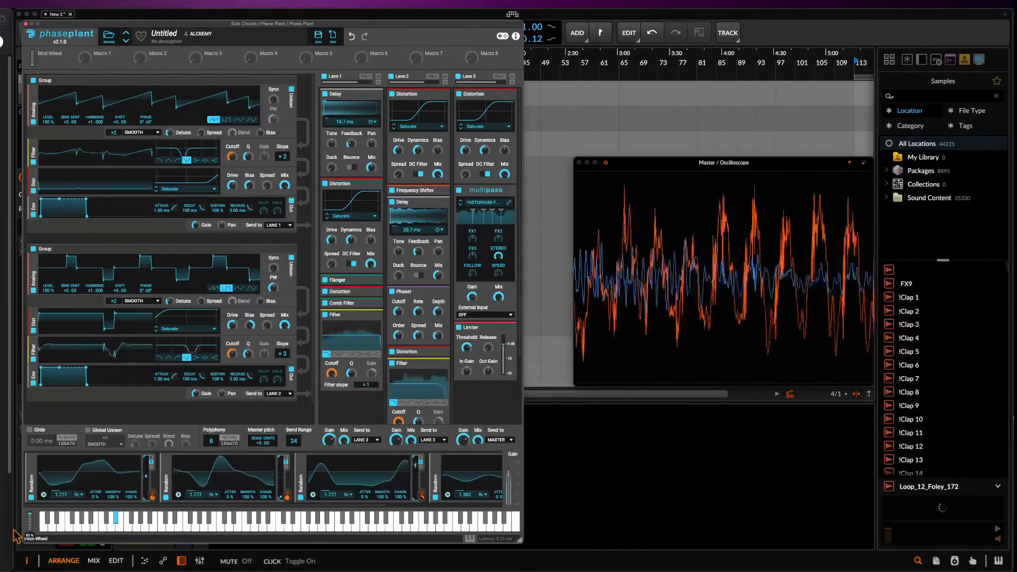
drag(15, 532, 13, 553)
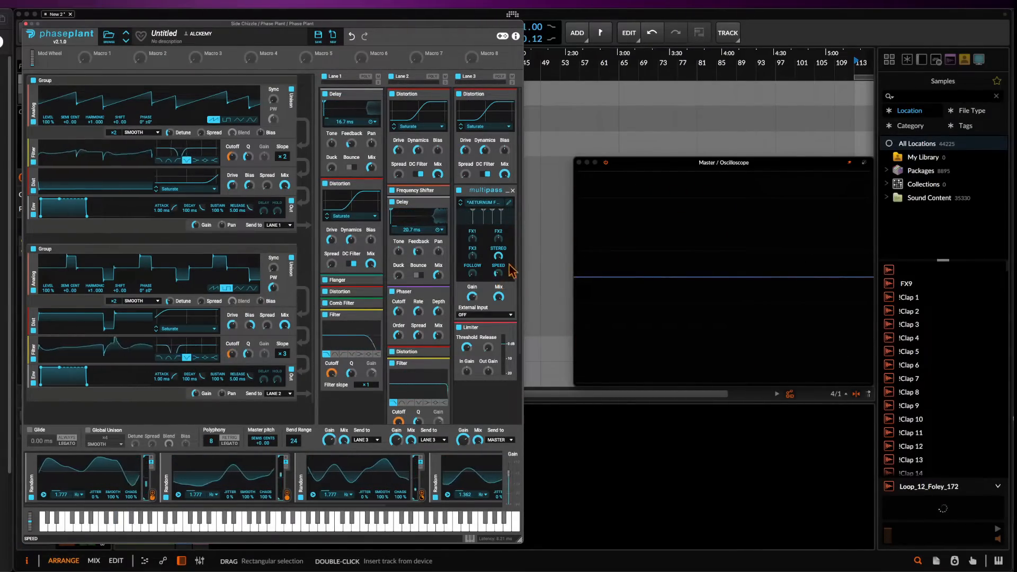
Review the Multipass rack's macros and modulators, and audition the patch with a downward pitch bend
click(509, 205)
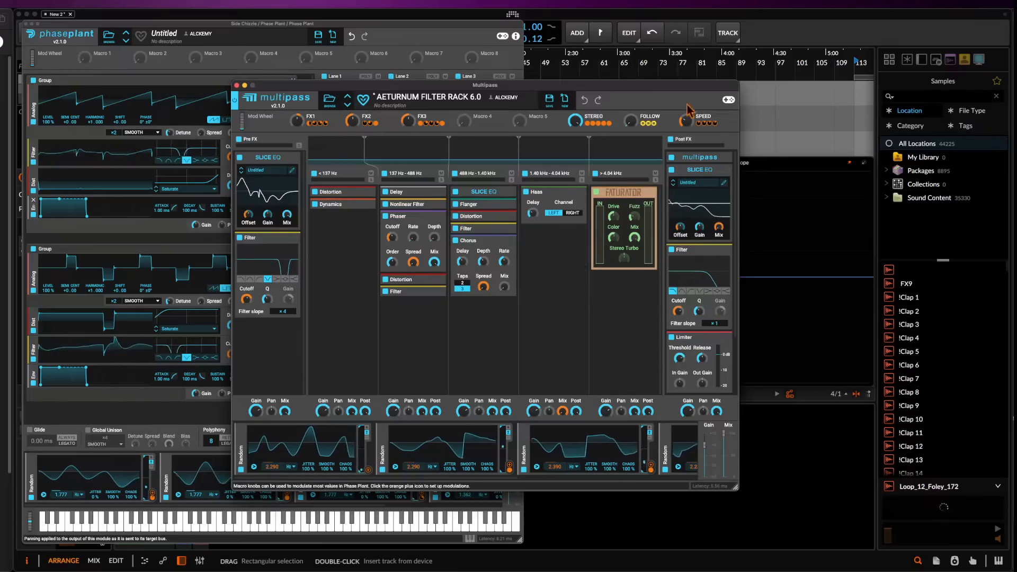
click(237, 85)
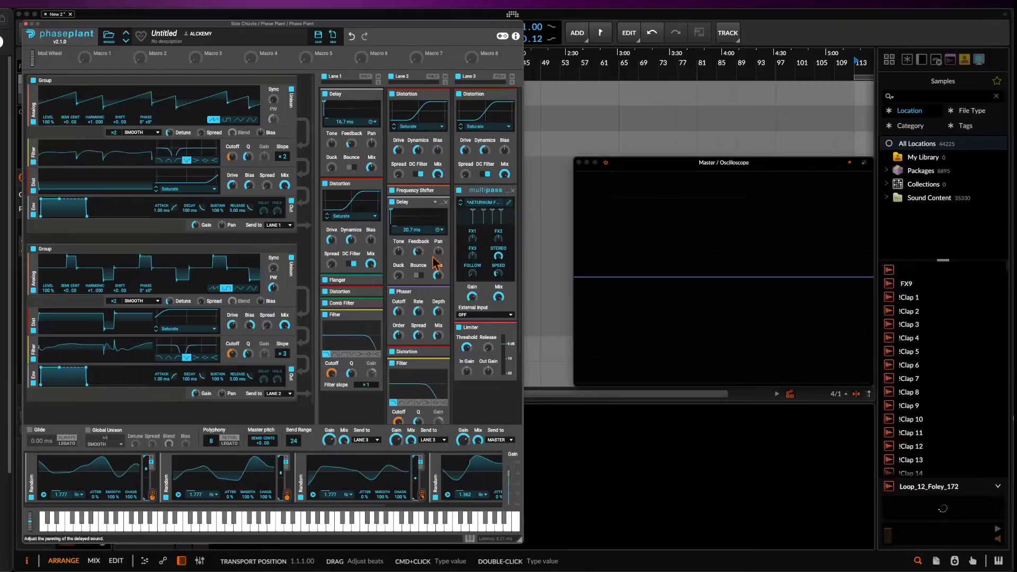
click(510, 205)
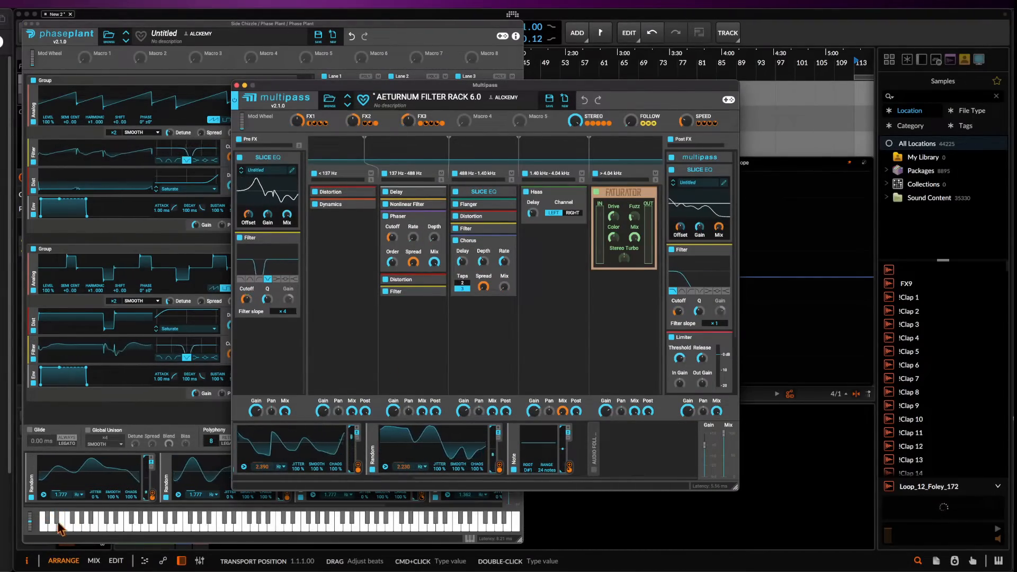
click(30, 525)
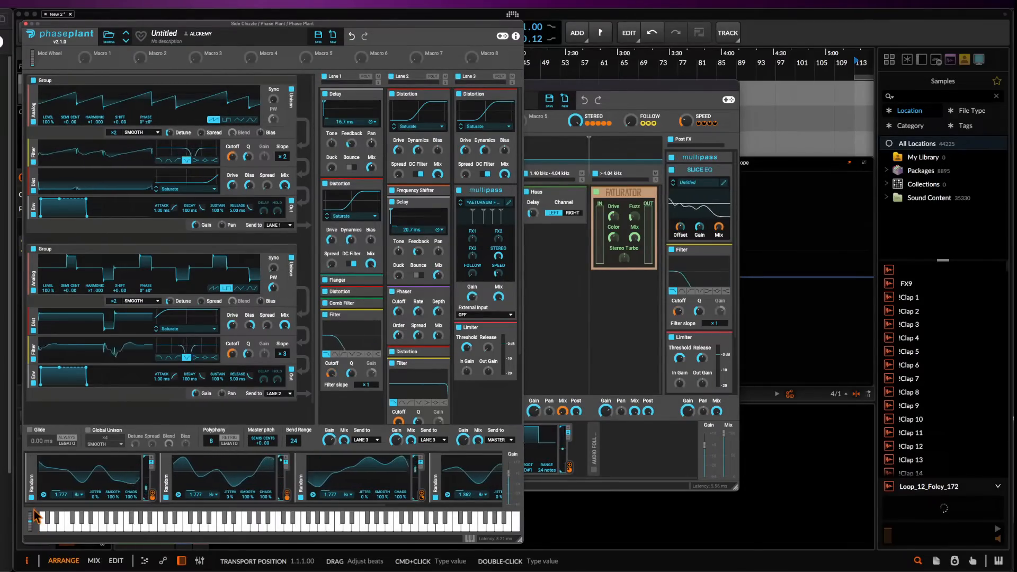
drag(31, 526, 29, 551)
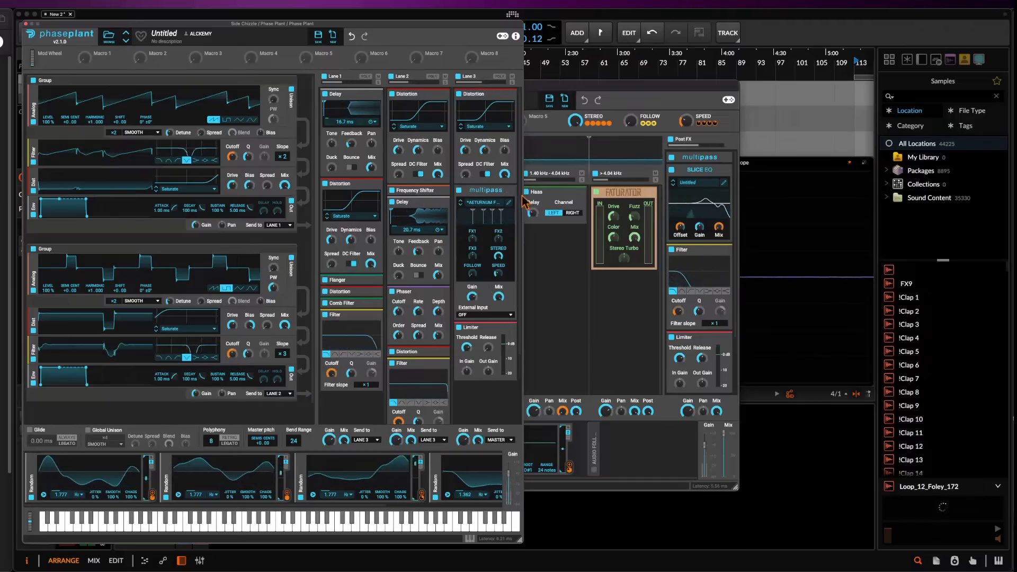
Minimize Lane 3's Multipass and insert a second Multipass between it and the Limiter
click(490, 190)
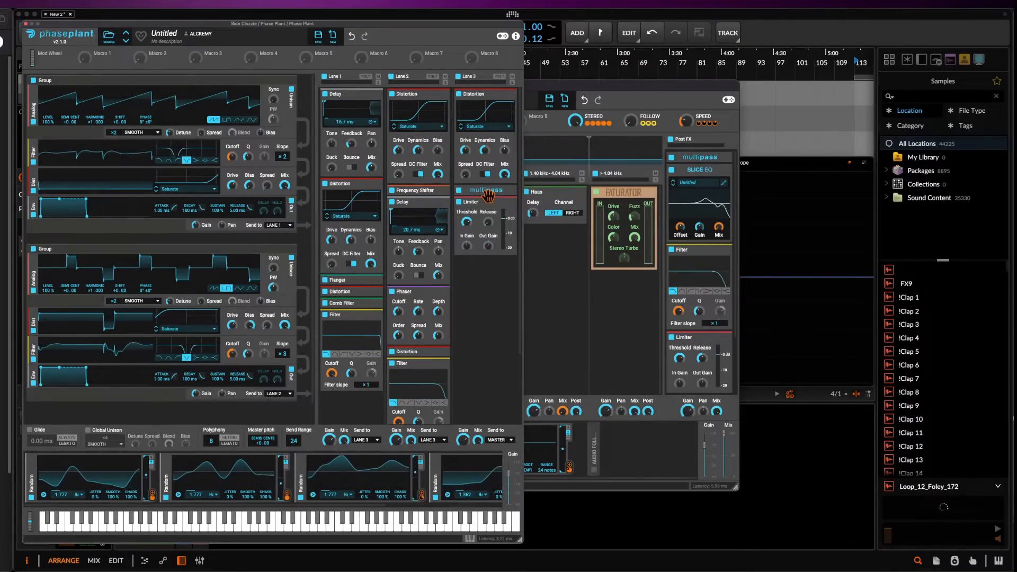
click(491, 281)
click(490, 281)
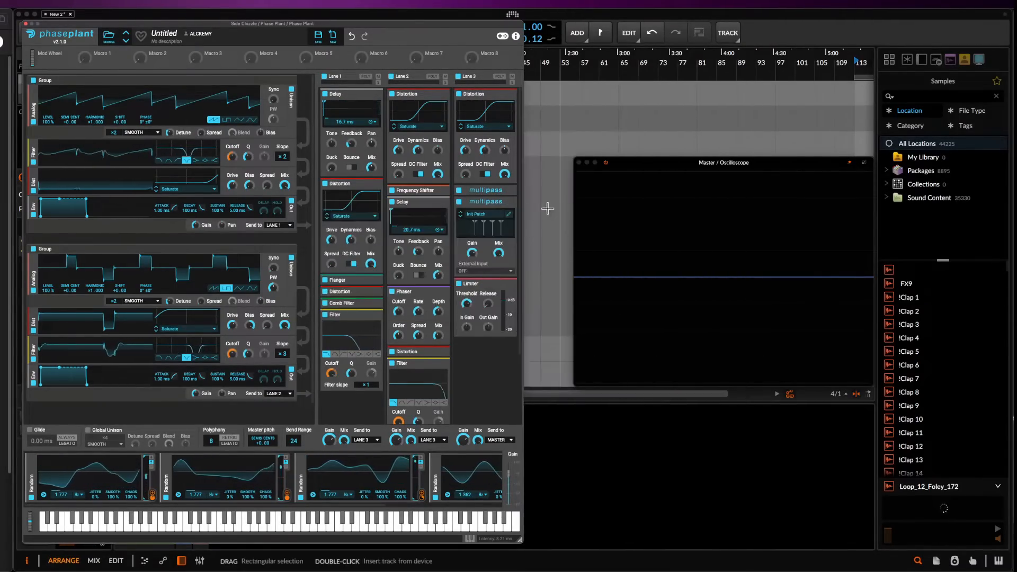
Load the FINAL NEURO CHAIN preset from the favorites into the second Multipass and close the preset browser
click(504, 215)
click(502, 240)
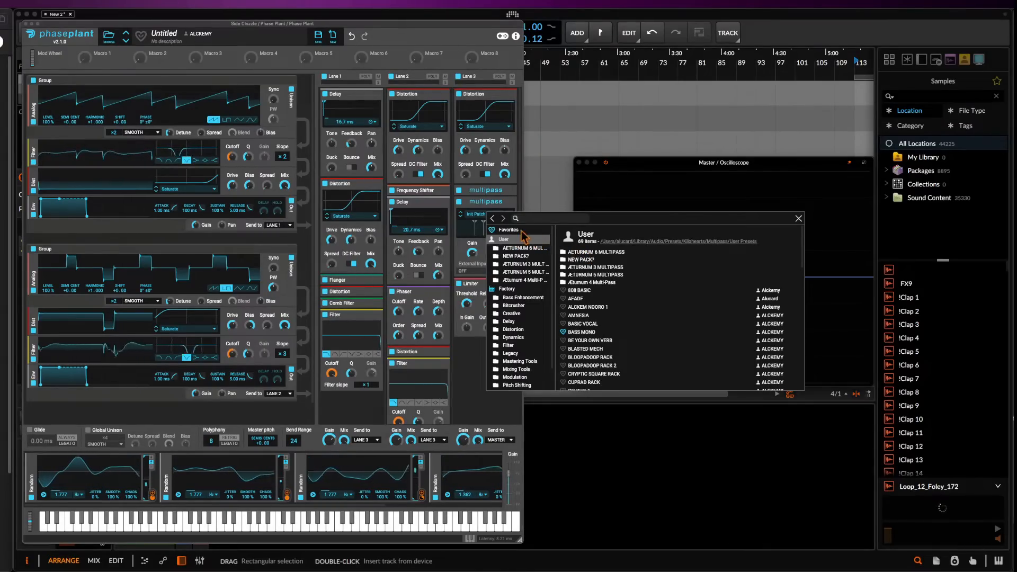
click(522, 231)
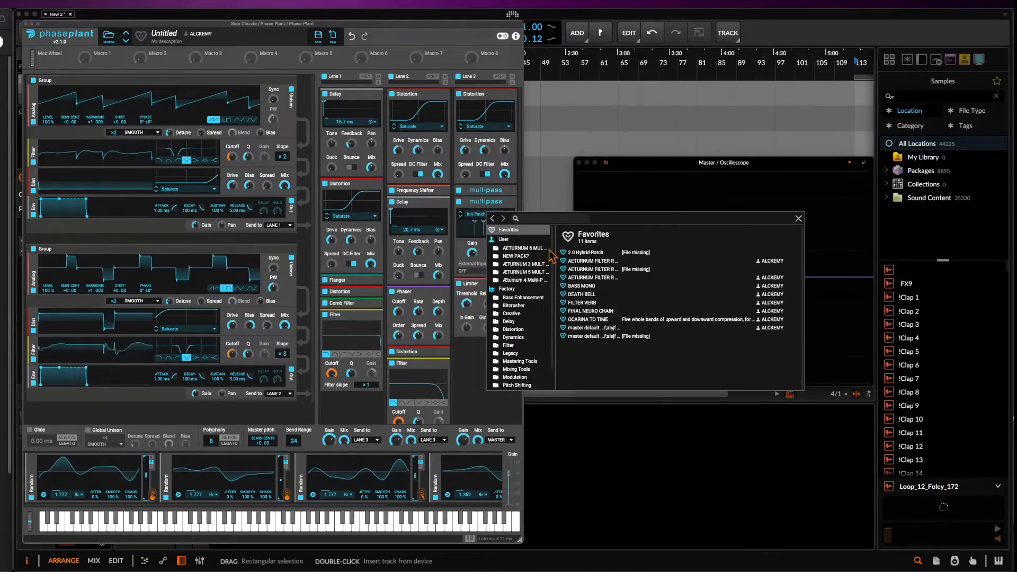
click(590, 311)
click(798, 218)
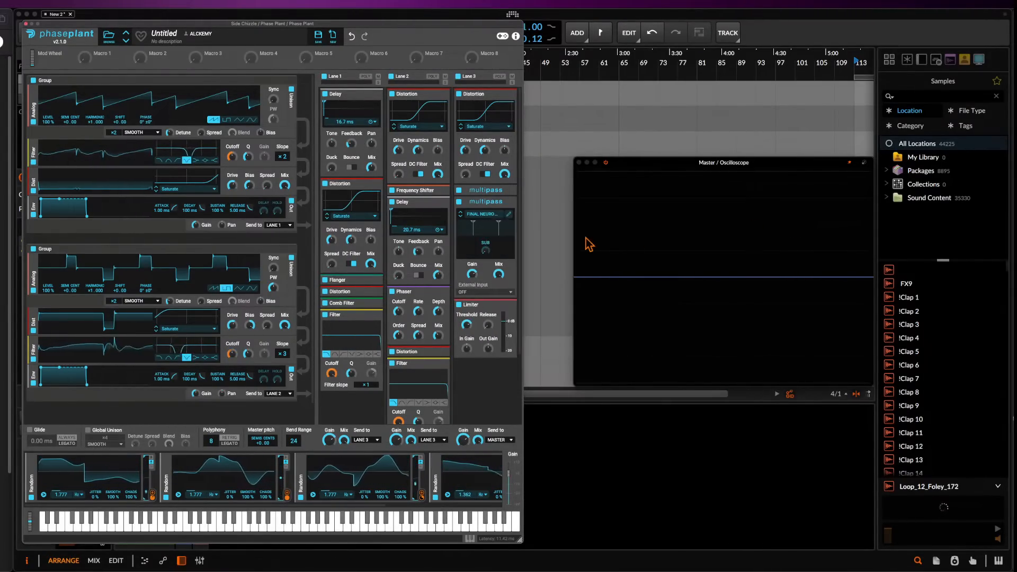
Open the FINAL NEURO CHAIN rack and examine the curve of its Post FX Slice EQ
click(509, 214)
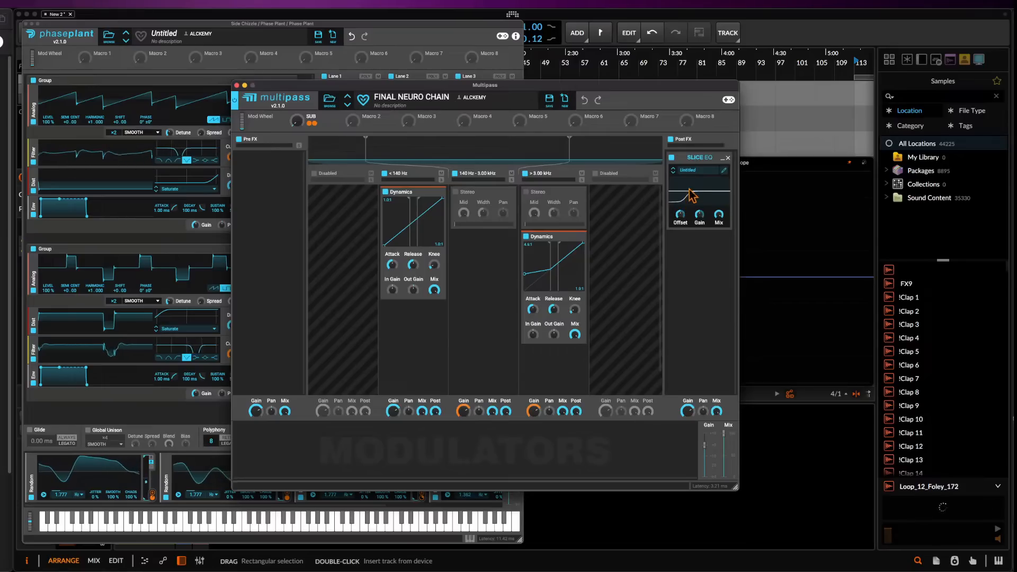
click(724, 170)
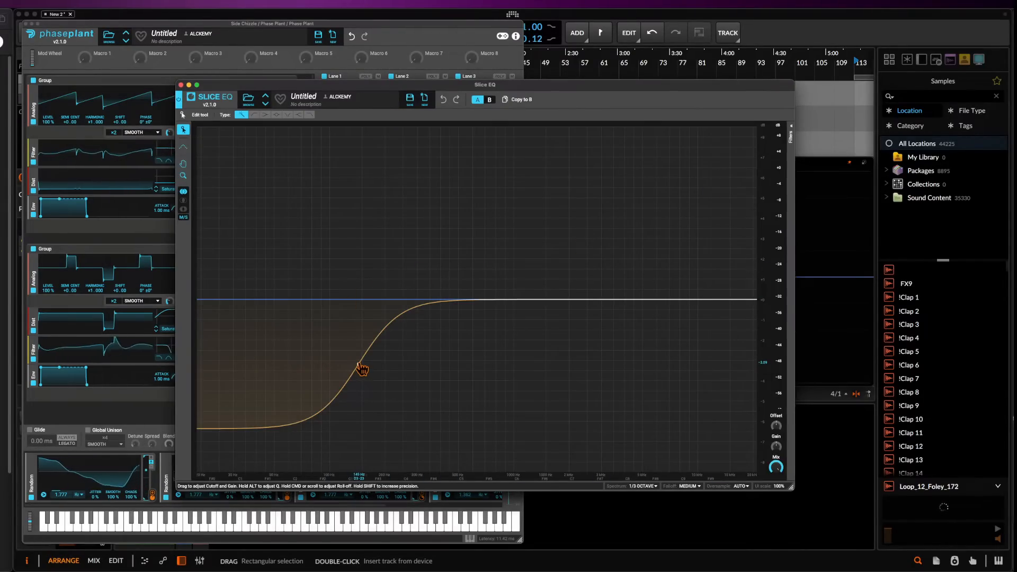
click(181, 84)
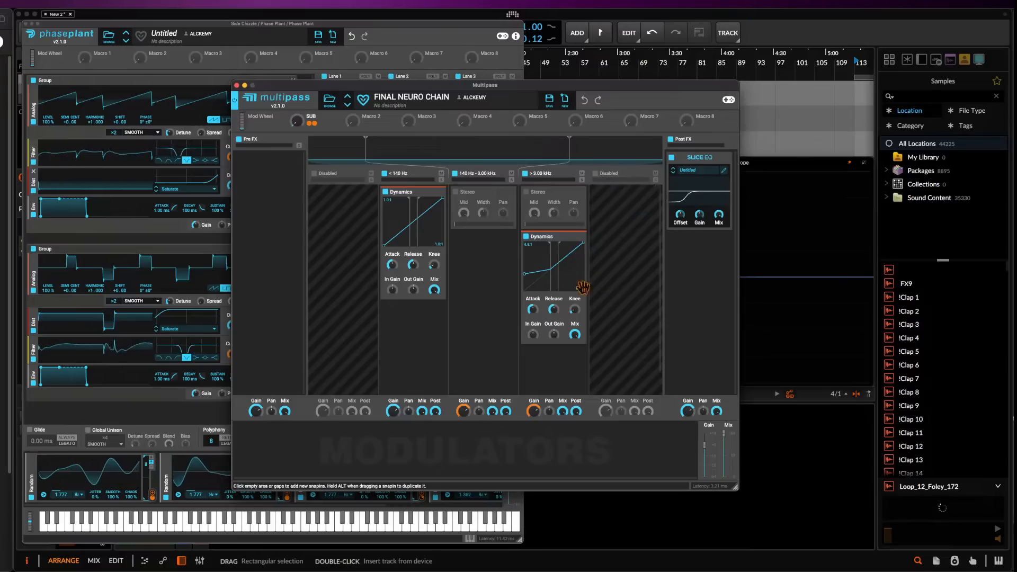
Compress the band below 140 Hz harder by flattening its Dynamics' upper curve and lowering attack and release, soloing the band to audition
click(441, 179)
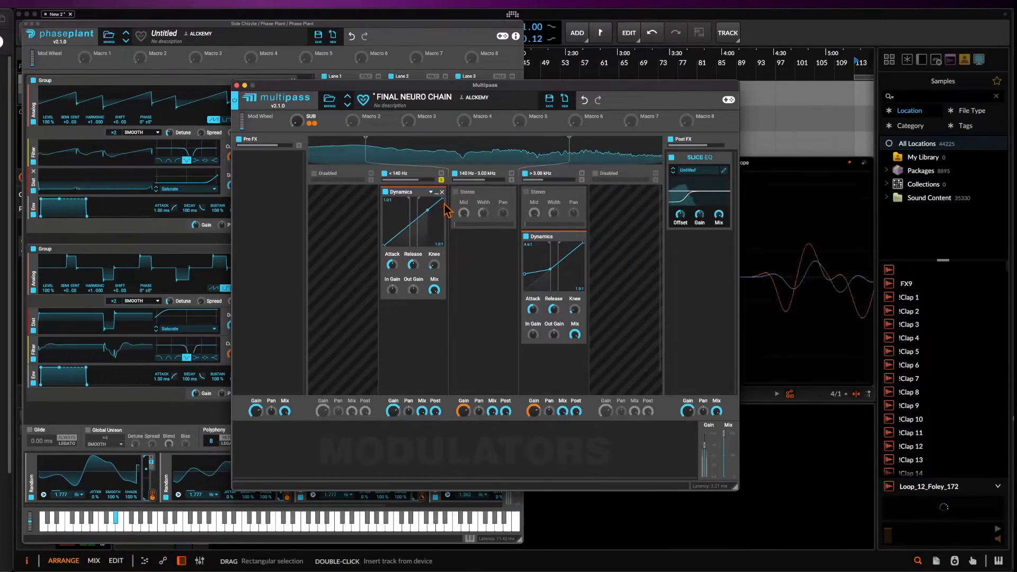
click(441, 180)
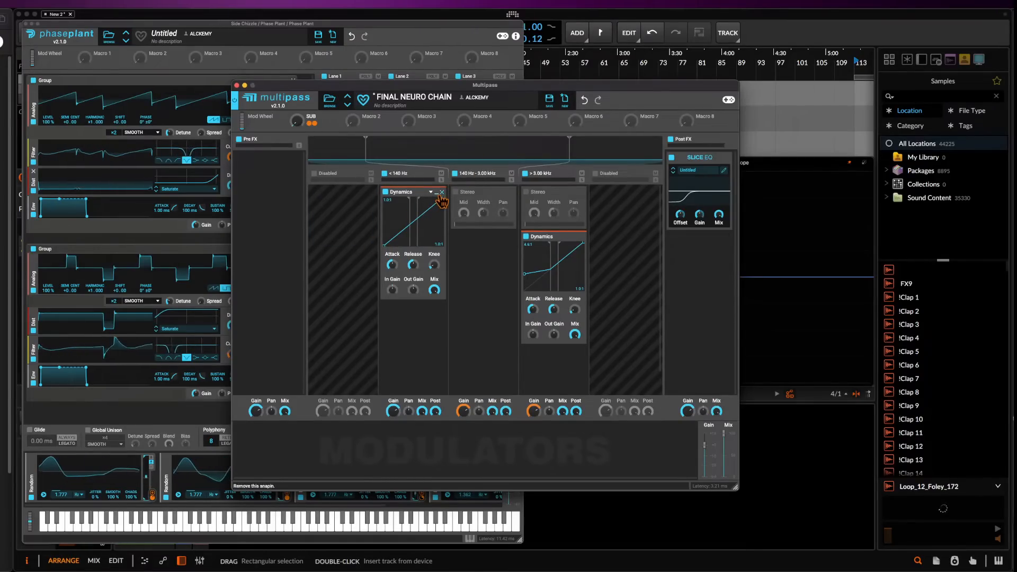
drag(440, 210, 439, 256)
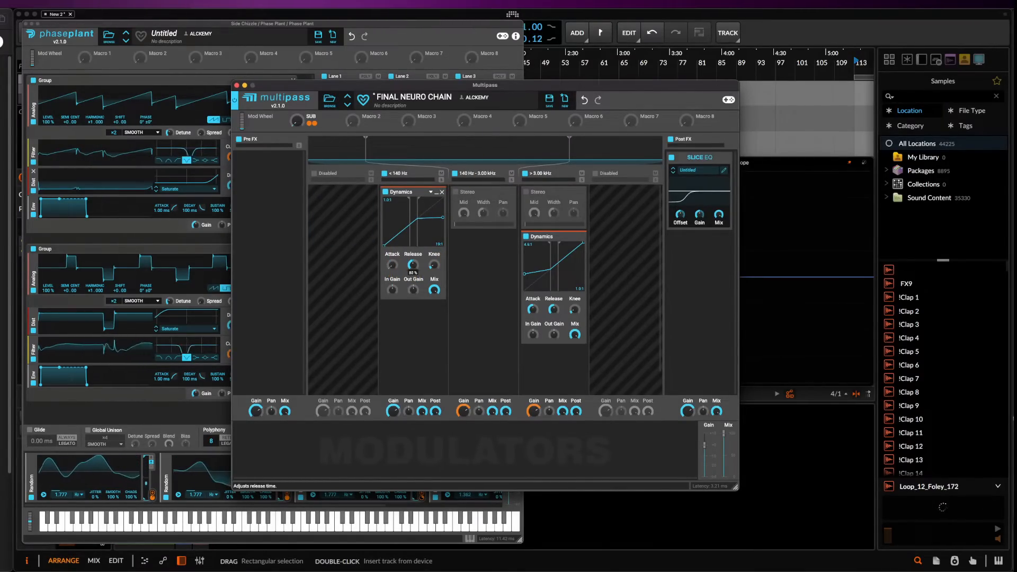
click(442, 180)
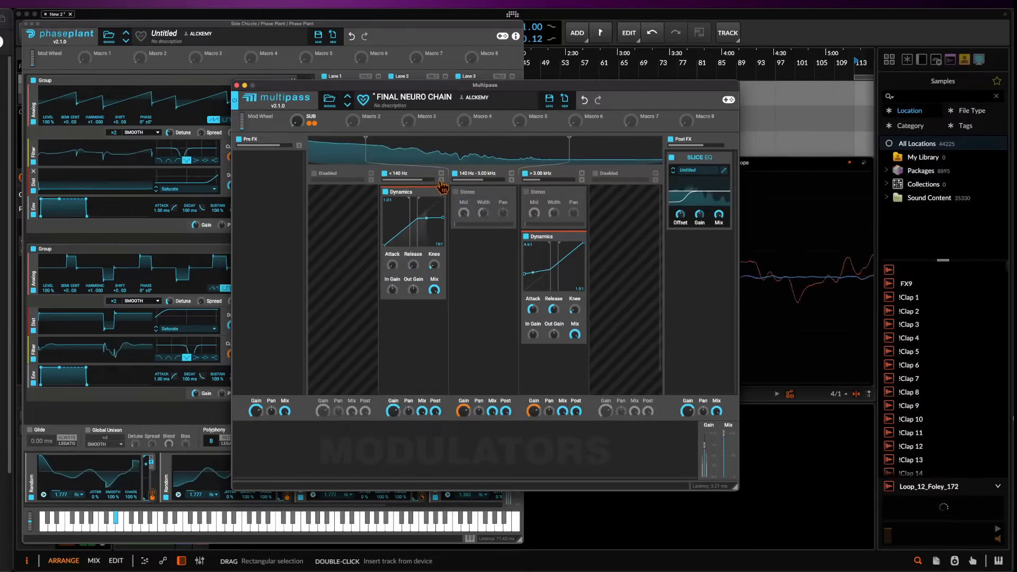
Ease the downward compression ratio in the Dynamics of the band below 140 Hz, unsolo the band and close the rack
drag(448, 211, 438, 168)
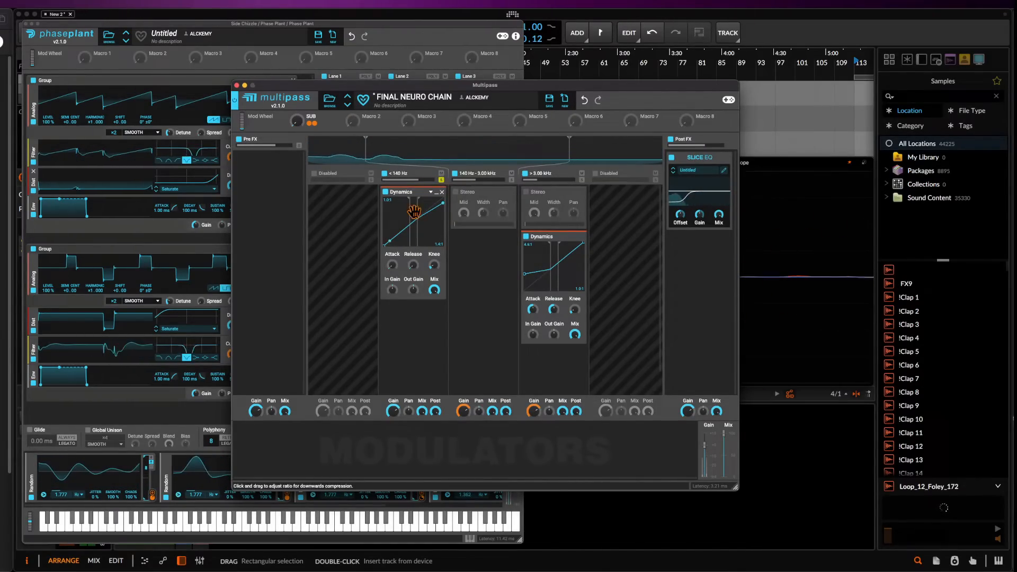
click(442, 181)
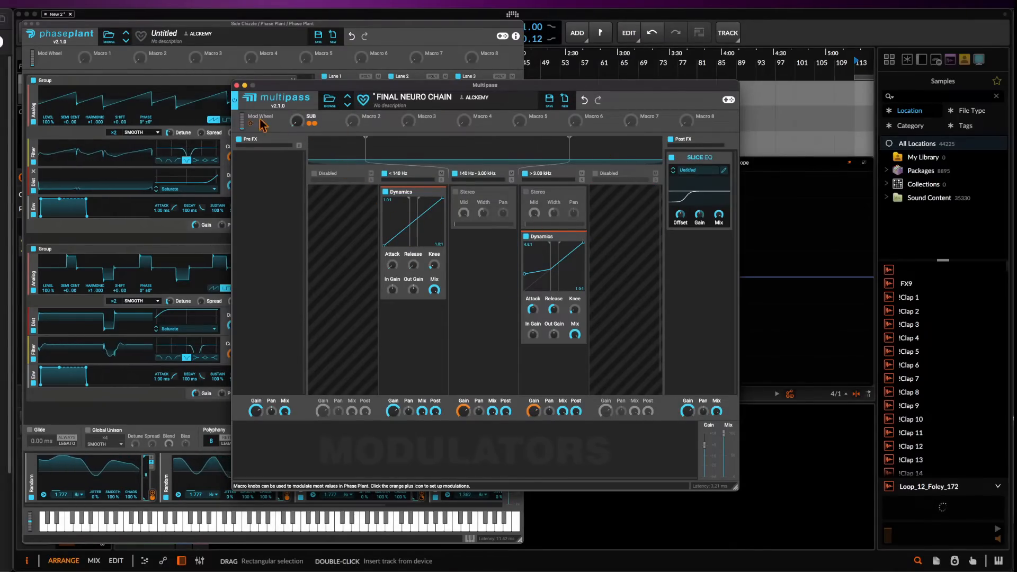
click(236, 86)
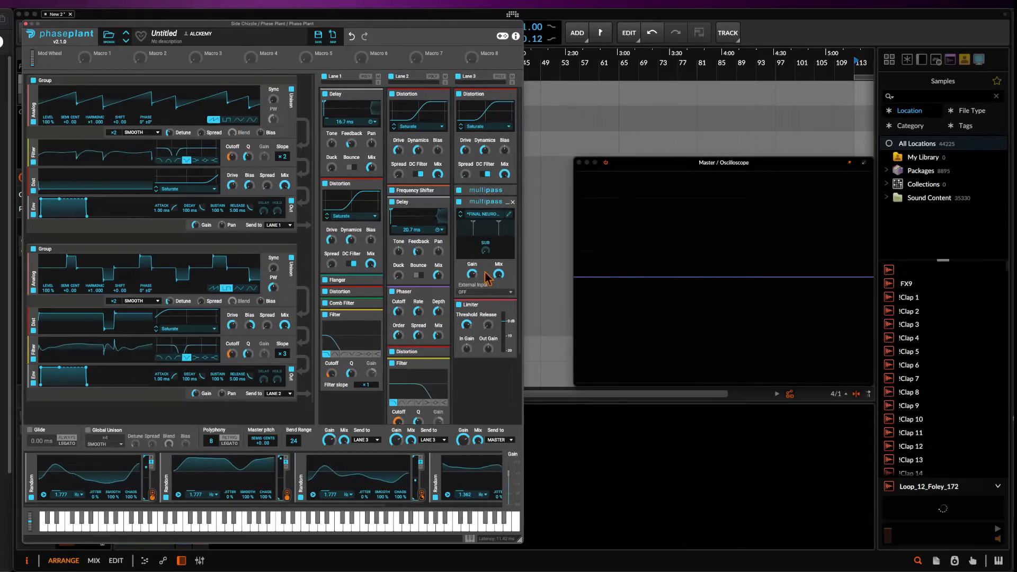
Add a Faturator to Lane 3 and place it between the two Multipasses, ahead of the FINAL NEURO CHAIN rack
click(482, 305)
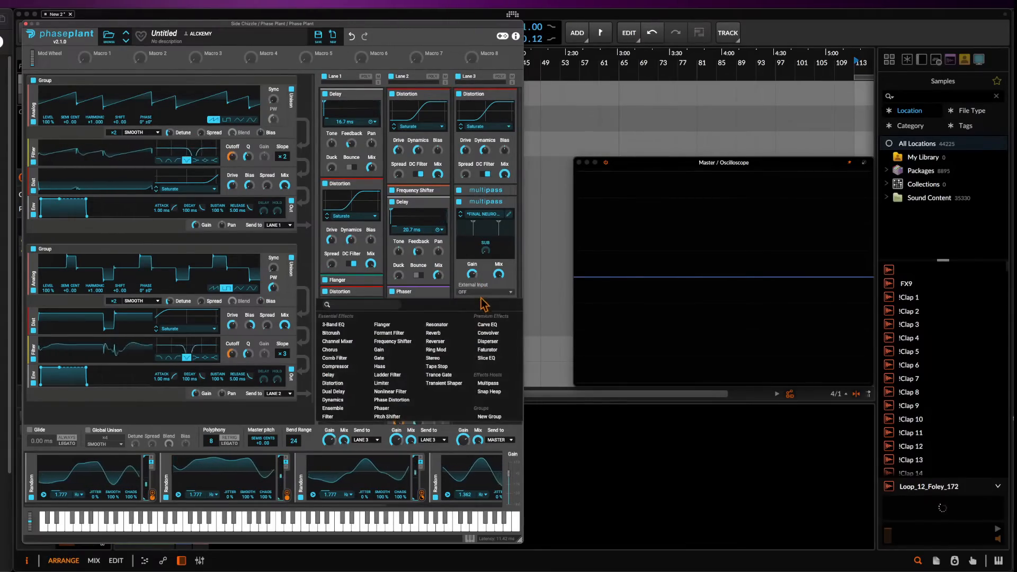
click(490, 349)
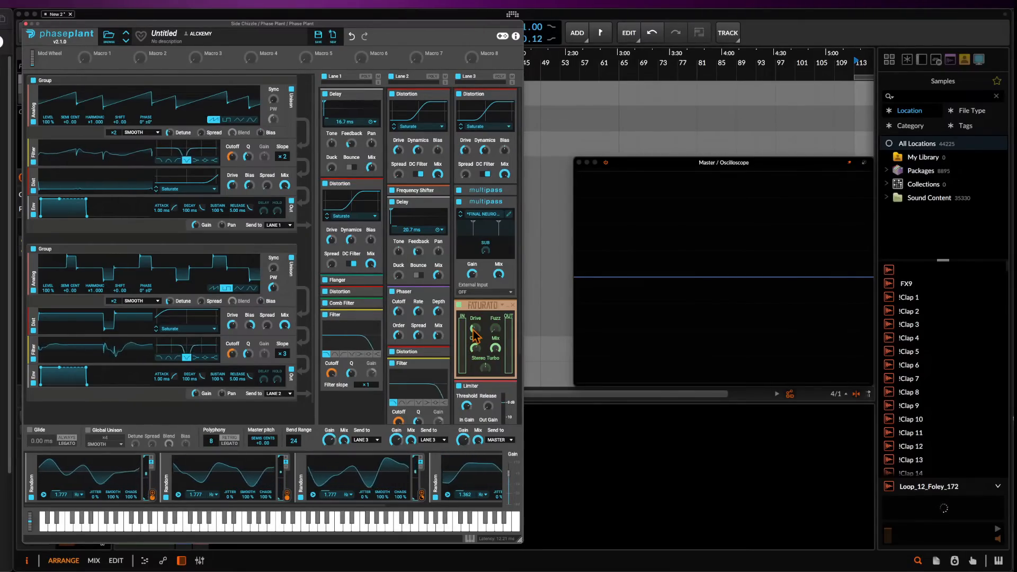
scroll(478, 332, down, 1)
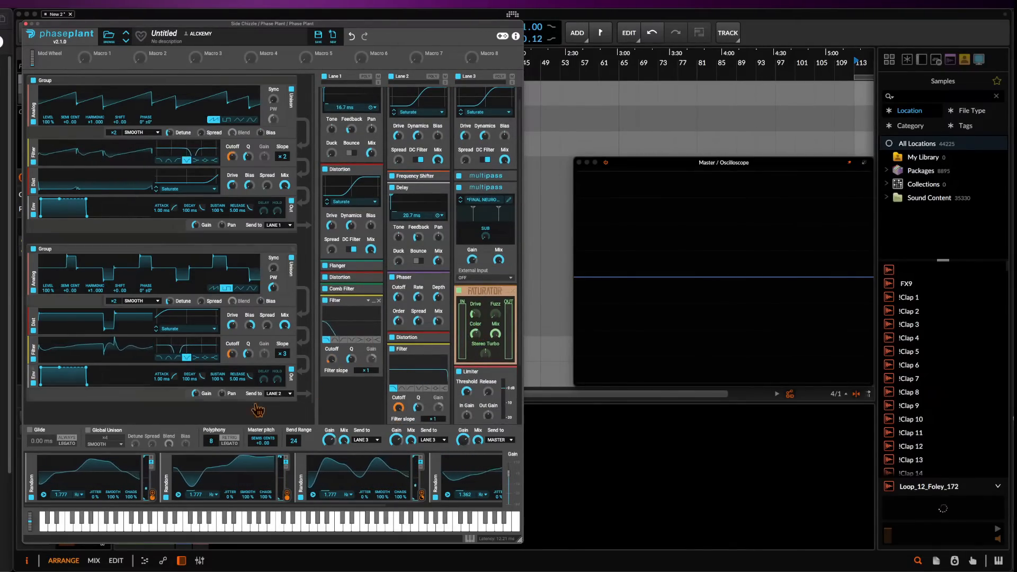
drag(31, 524, 14, 554)
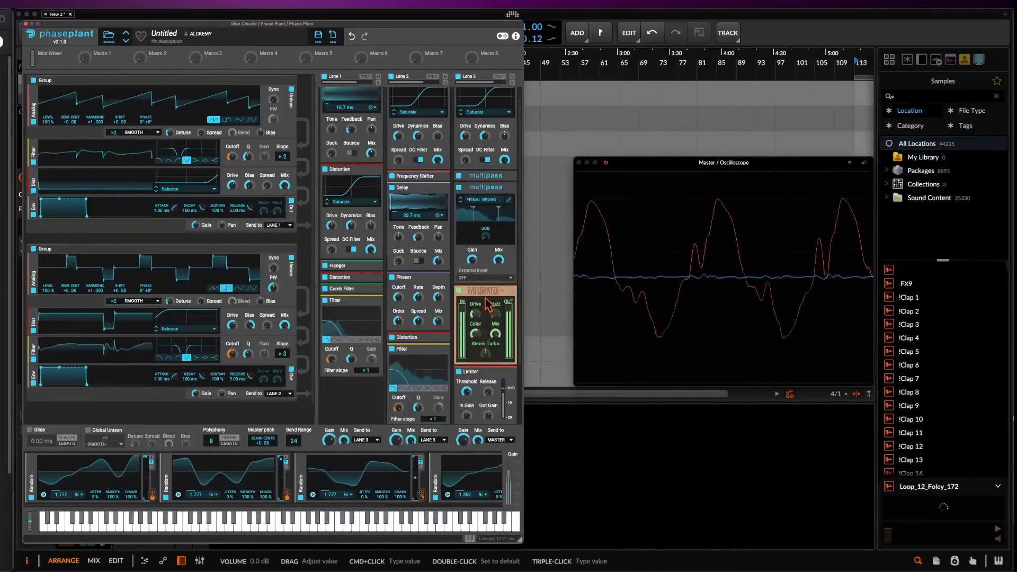
drag(464, 362, 510, 226)
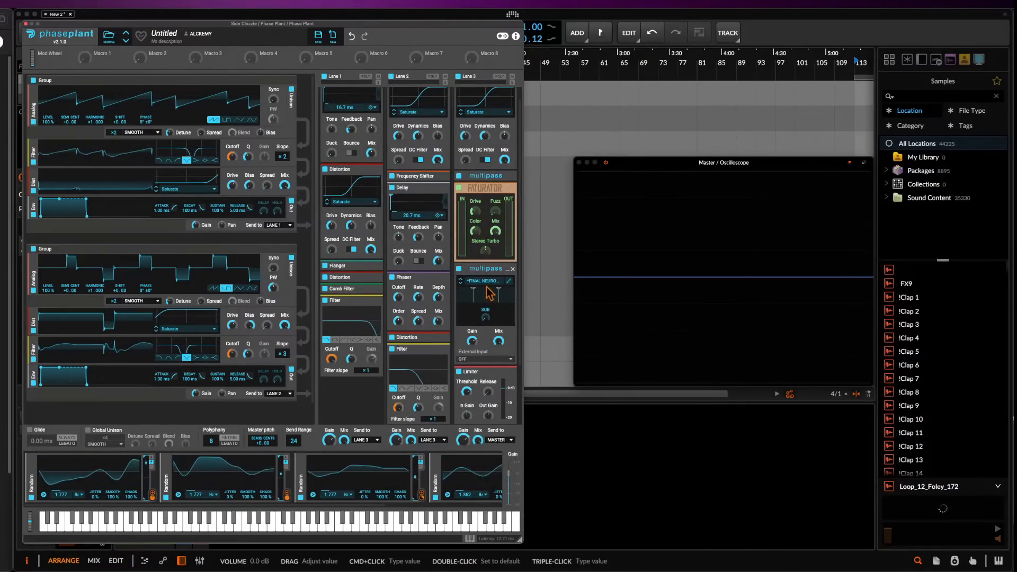
Lower the Faturator's Mix while auditioning low notes, and minimize the Faturator
drag(30, 525, 13, 571)
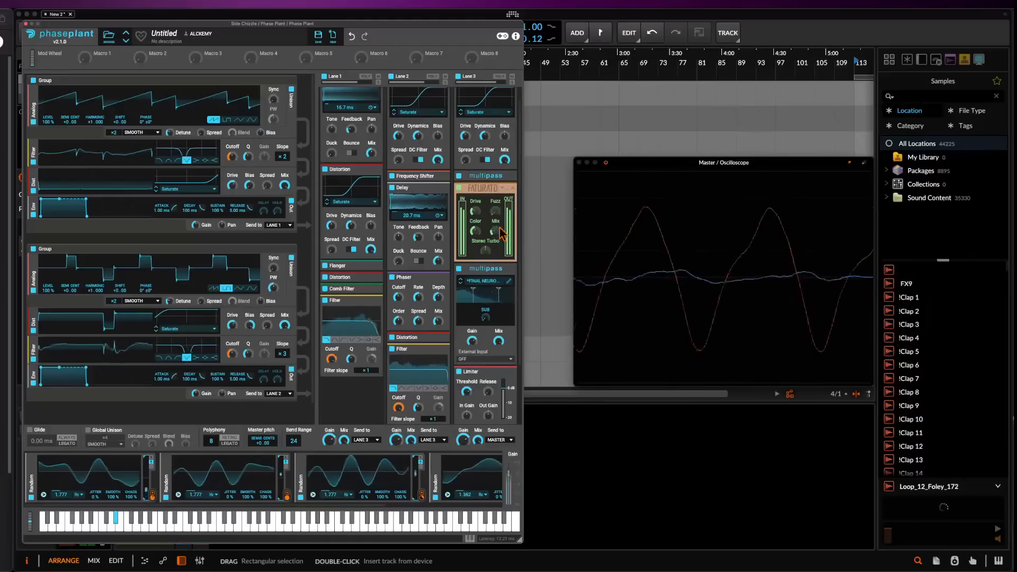
drag(30, 524, 1, 547)
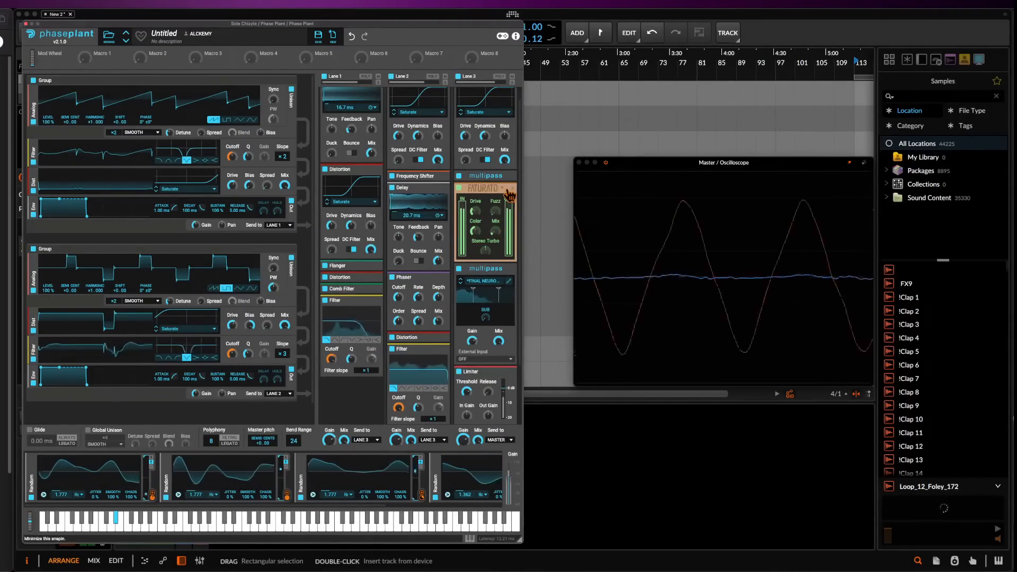
click(509, 194)
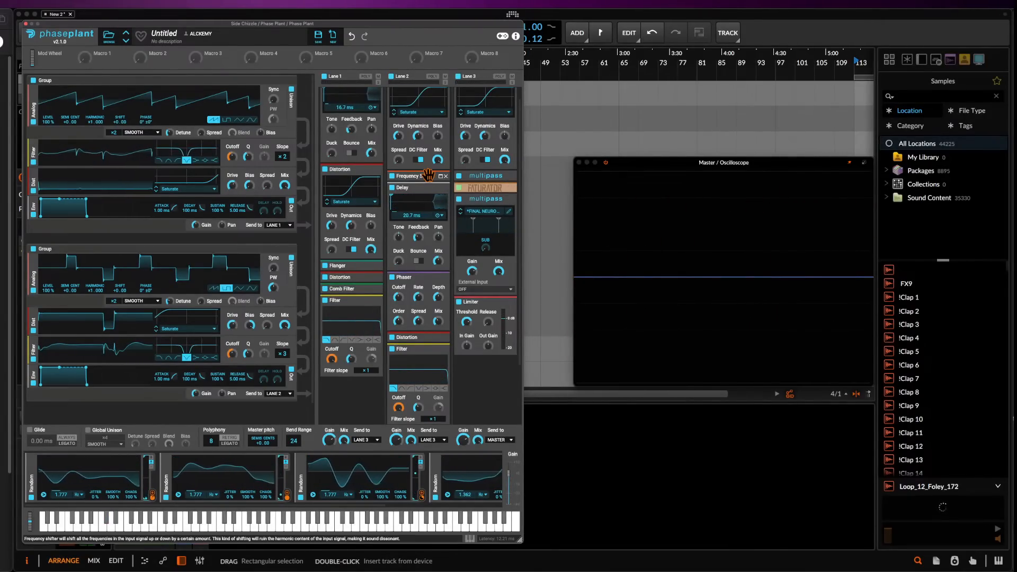
scroll(417, 173, up, 1)
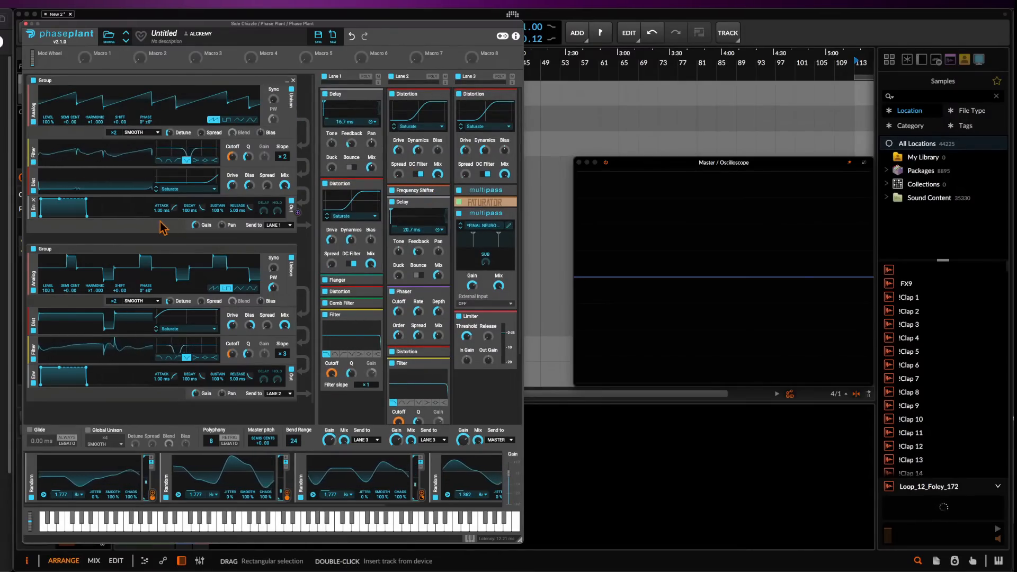